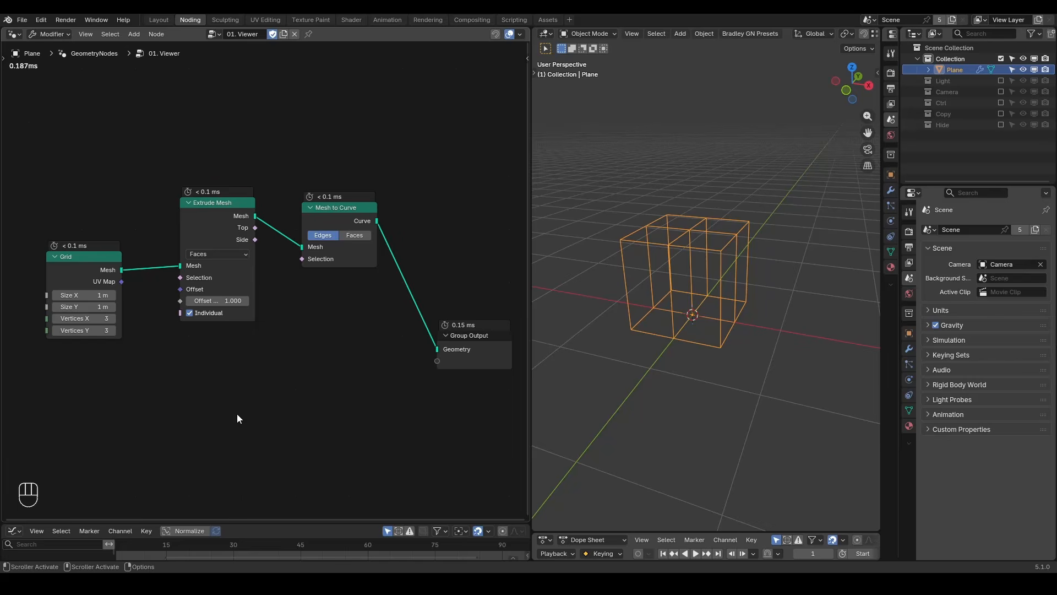
{"action": "right_click", "coordinate": [223, 381]}
{"action": "right_click", "coordinate": [133, 377]}
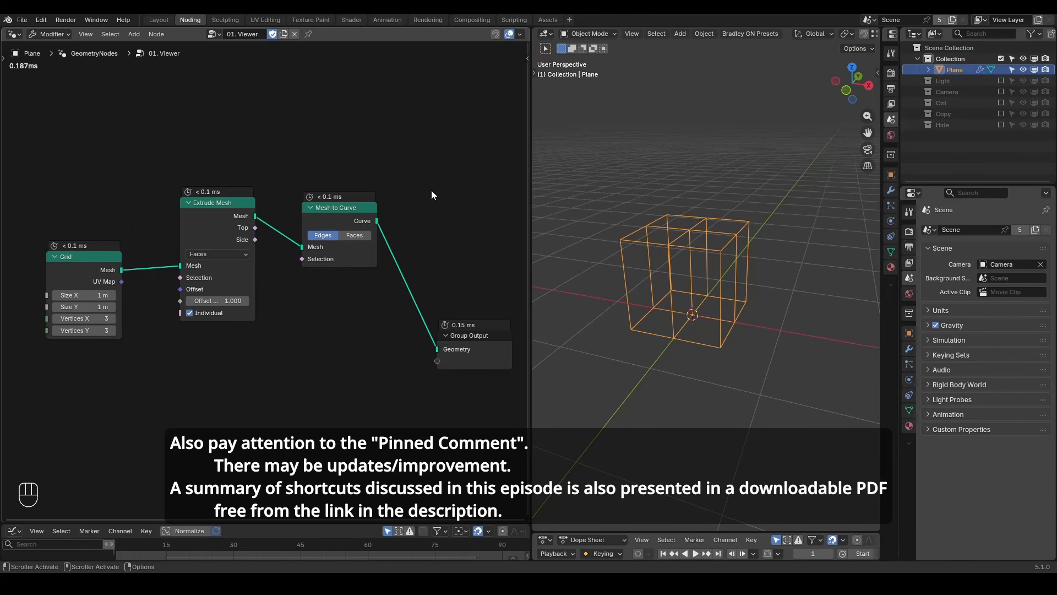
{"action": "key", "text": "shift+ctrl+alt"}
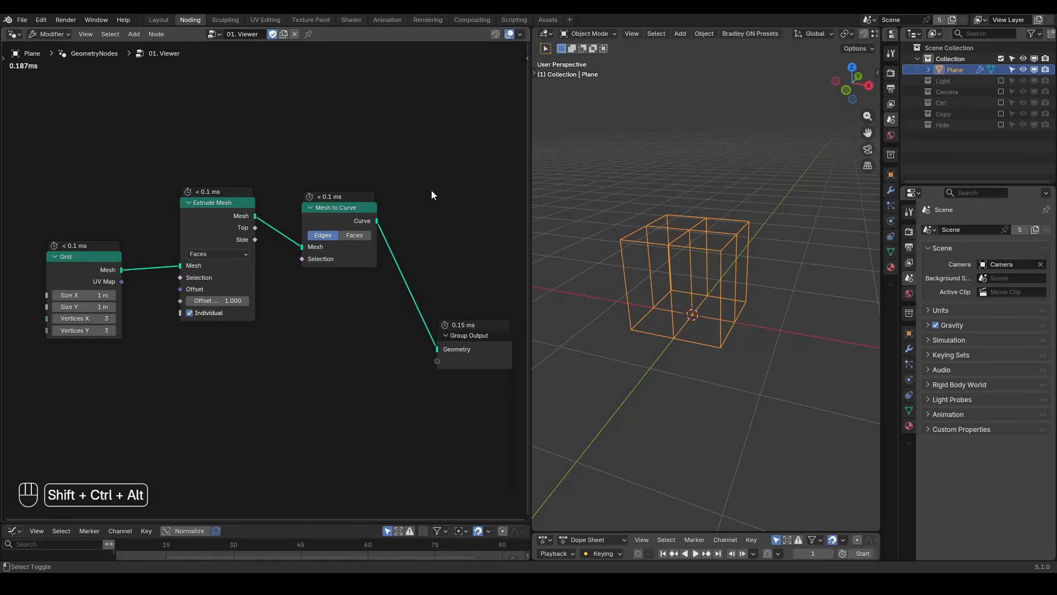
{"action": "key", "text": "shift+ctrl+alt+w"}
{"action": "key", "text": "shift+ctrl+alt+q"}
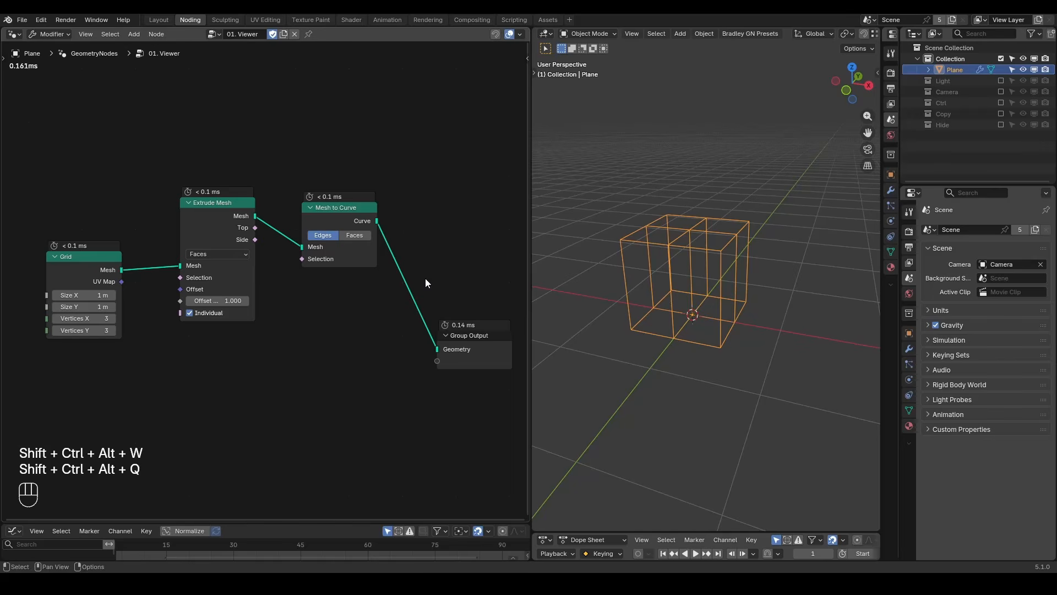
- Annotate the node tree by underlining the Grid, Extrude Mesh and Mesh to Curve titles and drawing arrows above the Grid and Extrude Mesh outputs
{"action": "key", "text": "d"}
{"action": "left_click_drag", "start_coordinate": [32, 264], "coordinate": [70, 264]}
{"action": "left_click_drag", "start_coordinate": [179, 212], "coordinate": [229, 211]}
{"action": "left_click_drag", "start_coordinate": [301, 214], "coordinate": [352, 214]}
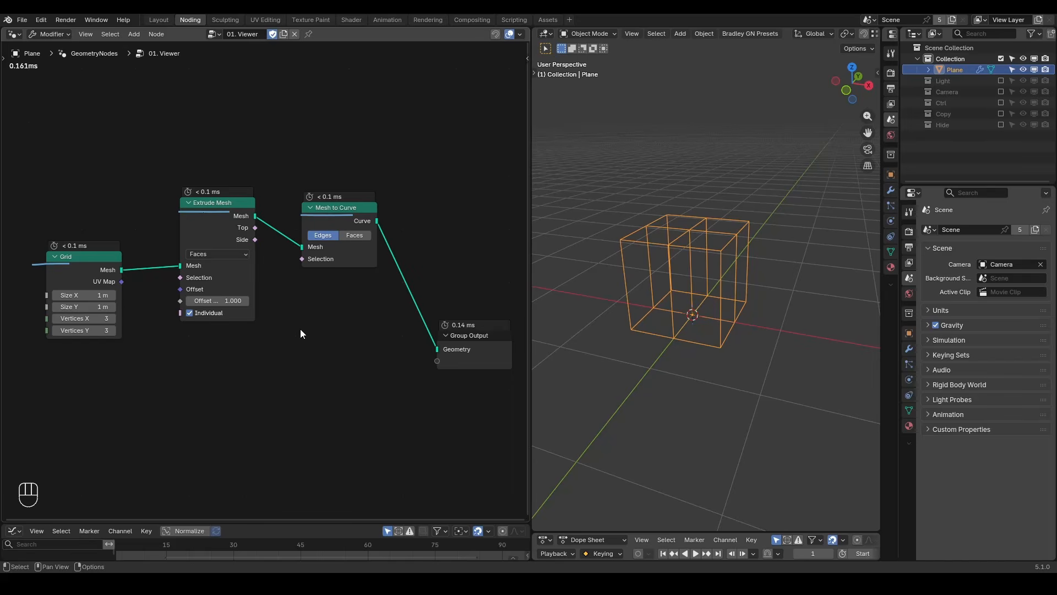
{"action": "left_click_drag", "start_coordinate": [128, 204], "coordinate": [143, 233]}
{"action": "left_click_drag", "start_coordinate": [270, 166], "coordinate": [281, 191]}
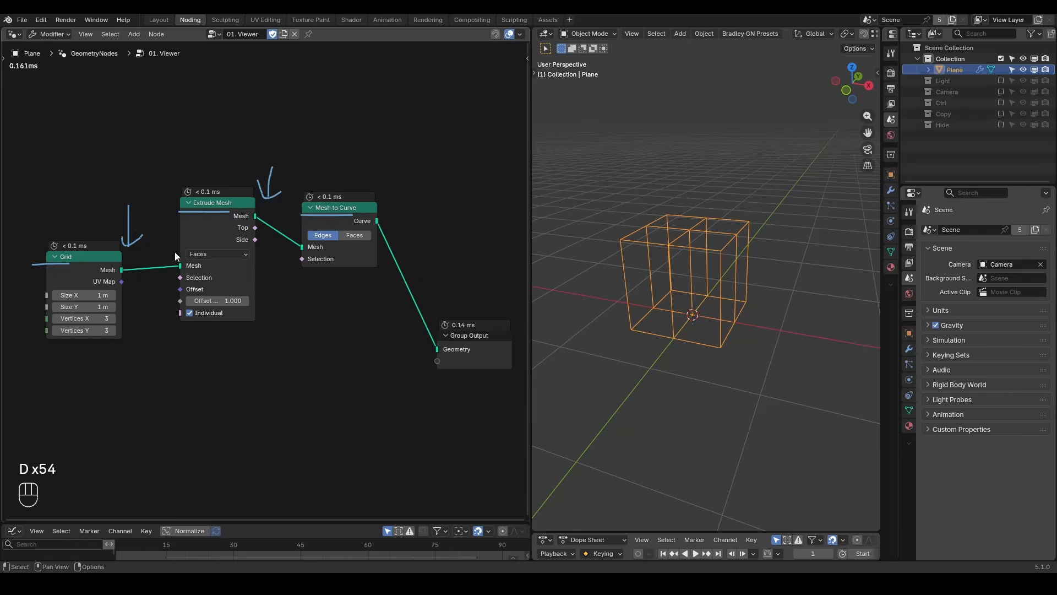
- Send the Grid's mesh straight to the Group Output, restore the Mesh to Curve output there, and clear the annotations
{"action": "left_click", "coordinate": [101, 270], "text": "alt+shift"}
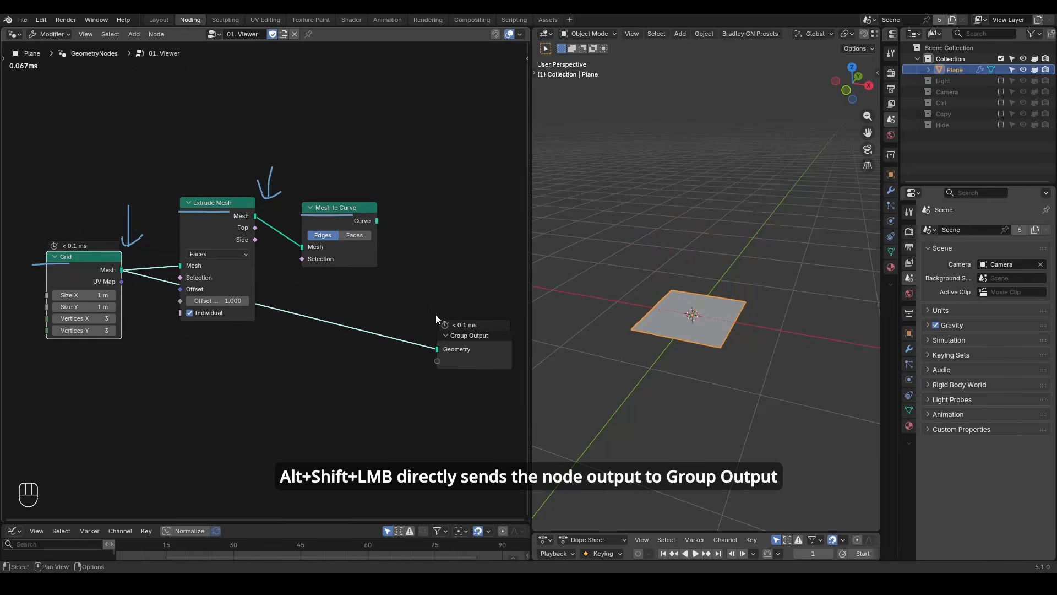
{"action": "left_click_drag", "start_coordinate": [432, 342], "coordinate": [505, 342]}
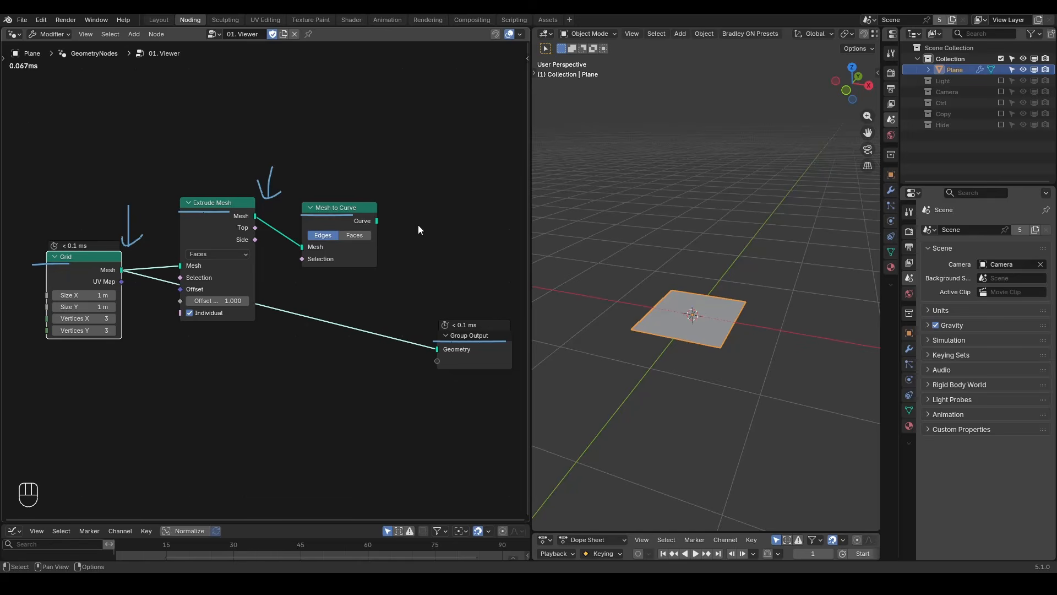
{"action": "left_click", "coordinate": [348, 223], "text": "alt+shift"}
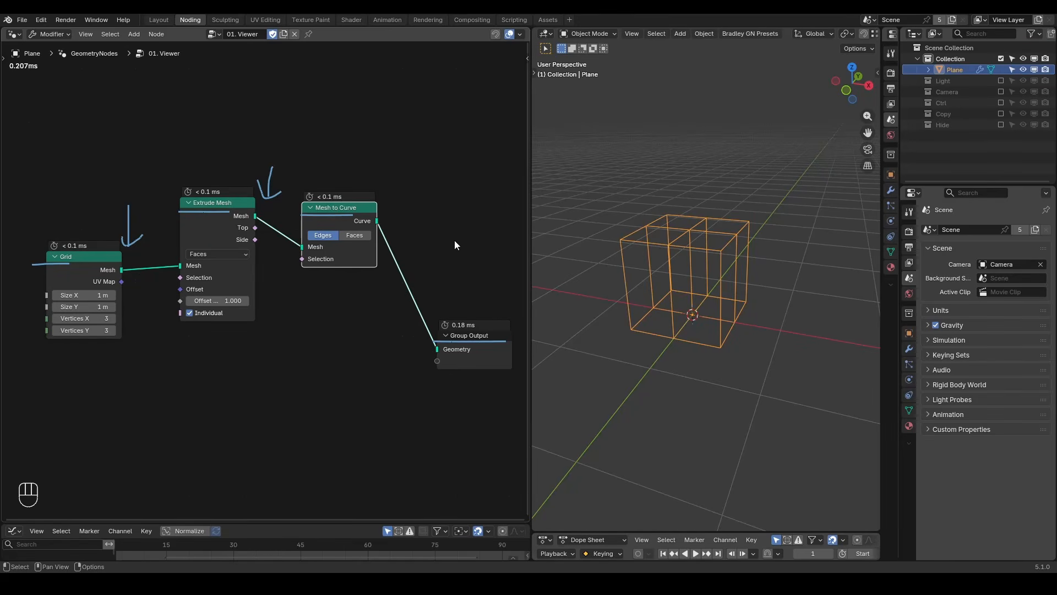
{"action": "mouse_move", "coordinate": [445, 212]}
{"action": "right_mouse_down"}
{"action": "mouse_move", "coordinate": [141, 253]}
{"action": "mouse_move", "coordinate": [410, 303]}
{"action": "mouse_move", "coordinate": [549, 349]}
{"action": "mouse_move", "coordinate": [473, 260]}
{"action": "right_mouse_up"}
{"action": "key", "text": "shift+ctrl+alt+q"}
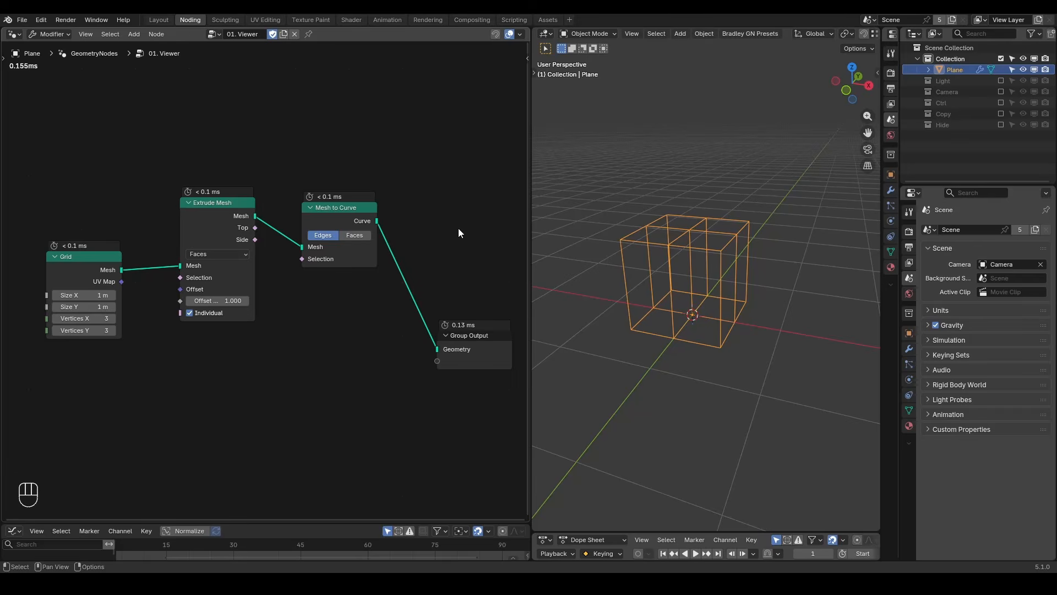
- Preview the Grid's mesh through a manually added and activated Viewer node, and delete that node
{"action": "key", "text": "shift+a"}
{"action": "type", "text": "viewer"}
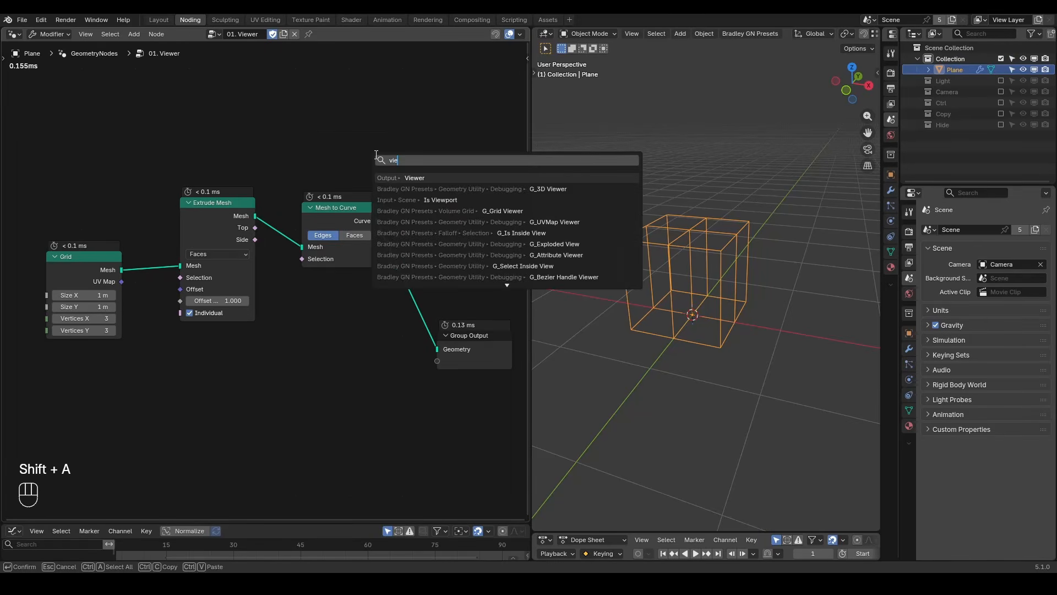
{"action": "key", "text": "Return"}
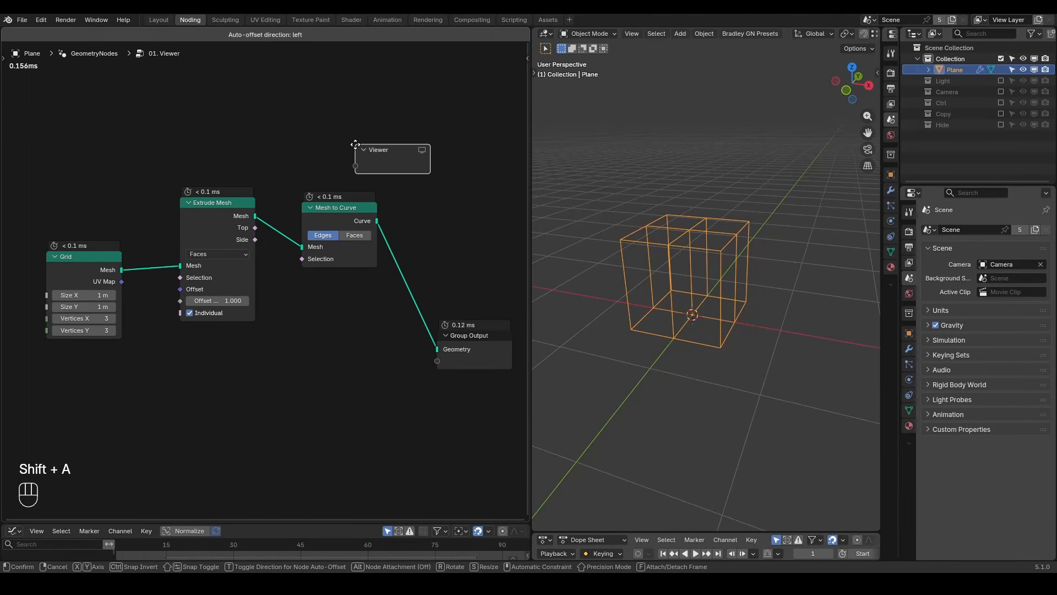
{"action": "left_click", "coordinate": [355, 146]}
{"action": "left_click_drag", "start_coordinate": [122, 270], "coordinate": [354, 167]}
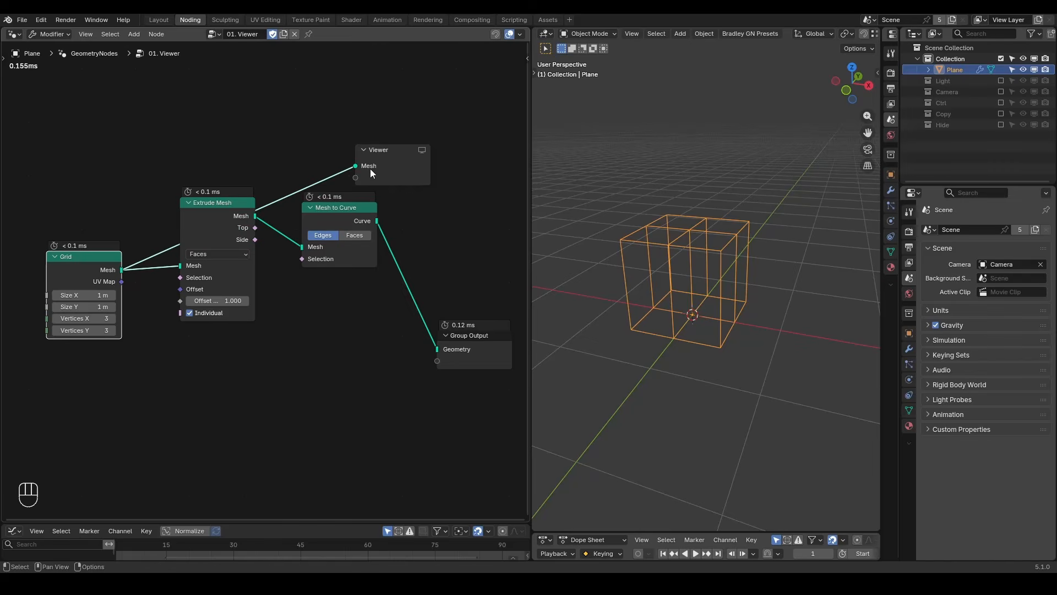
{"action": "left_click", "coordinate": [422, 150]}
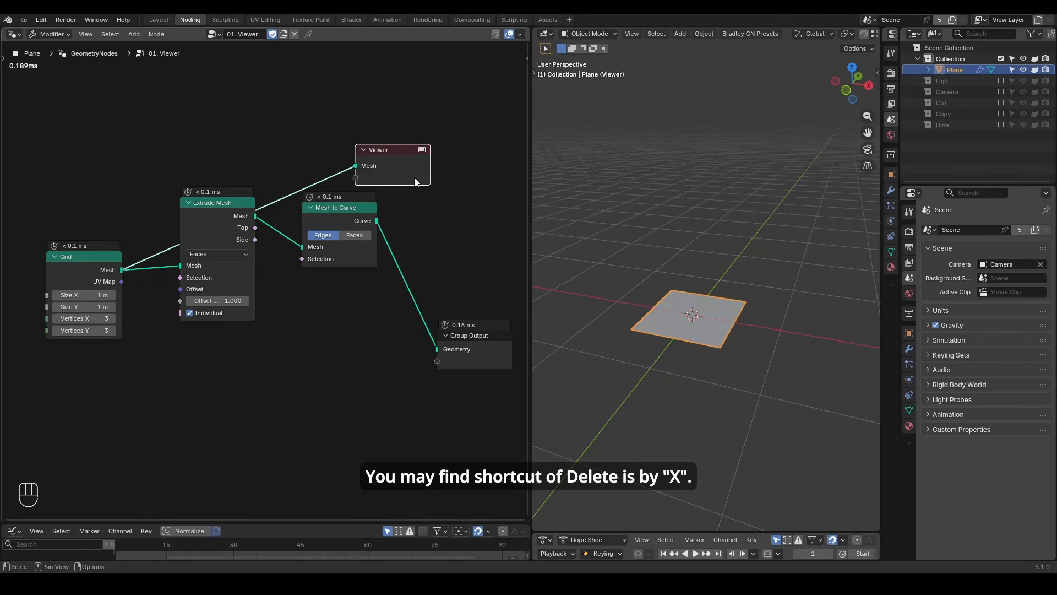
{"action": "key", "text": "x"}
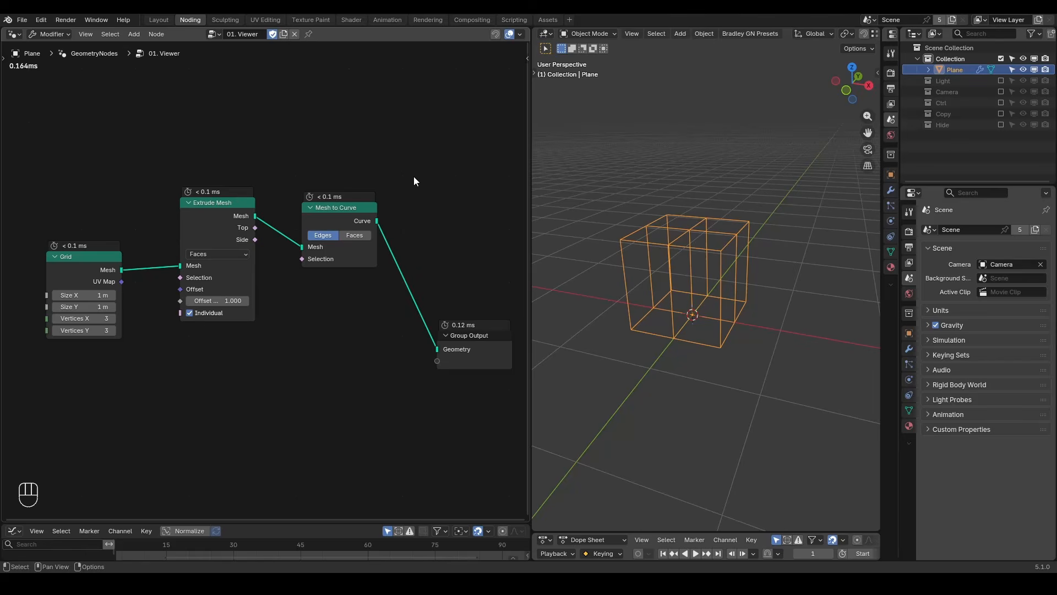
- Attach a new Viewer node to the Grid's Mesh and UV Map, and switch it to Extrude Mesh's Mesh, Top and Side outputs
{"action": "left_click", "coordinate": [97, 267], "text": "ctrl+shift"}
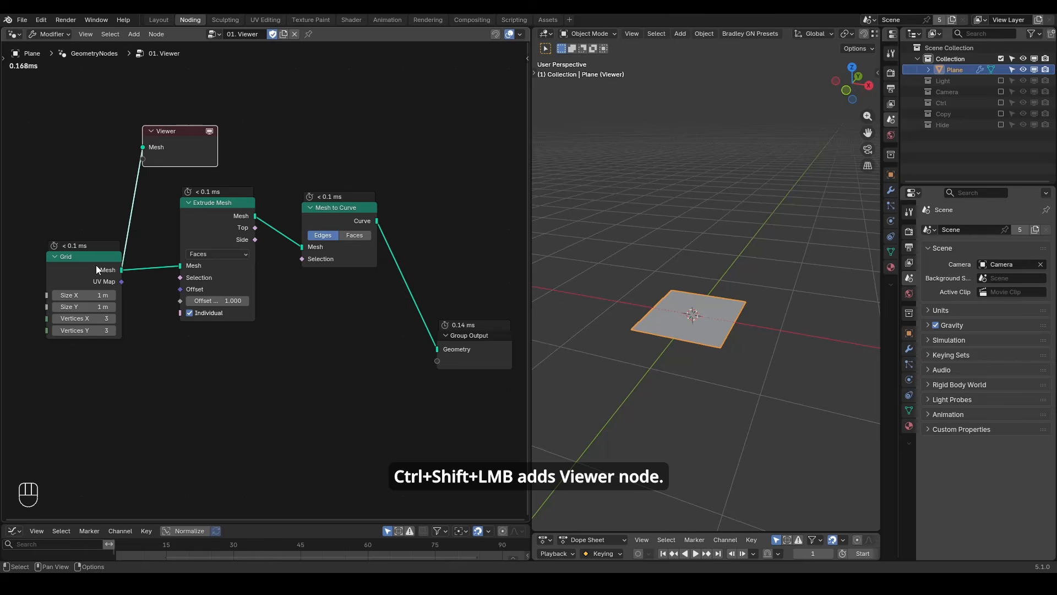
{"action": "left_click", "coordinate": [96, 265], "text": "ctrl+shift"}
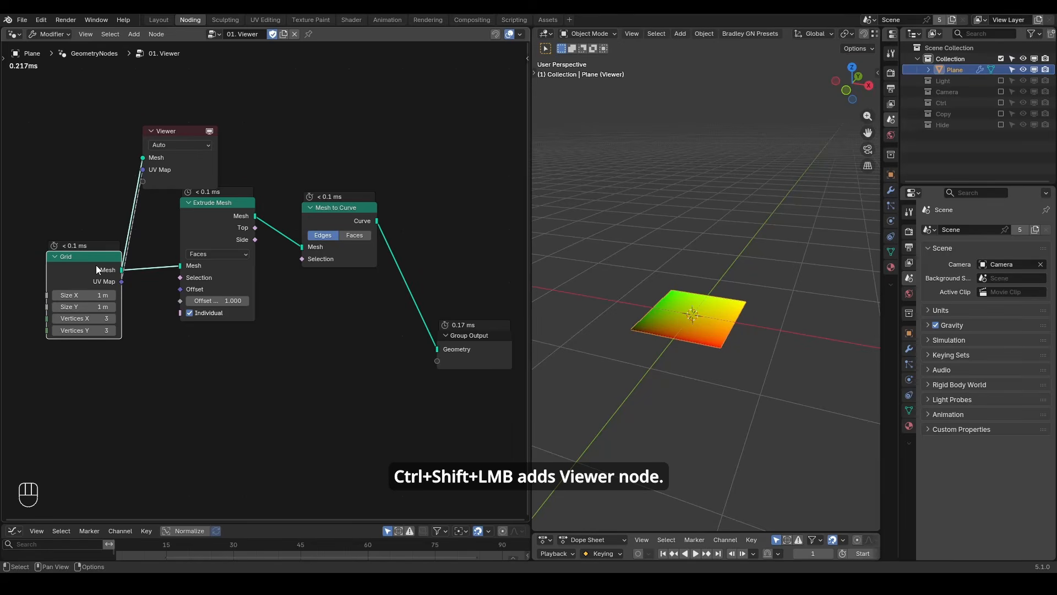
{"action": "left_click", "coordinate": [220, 219], "text": "ctrl+shift"}
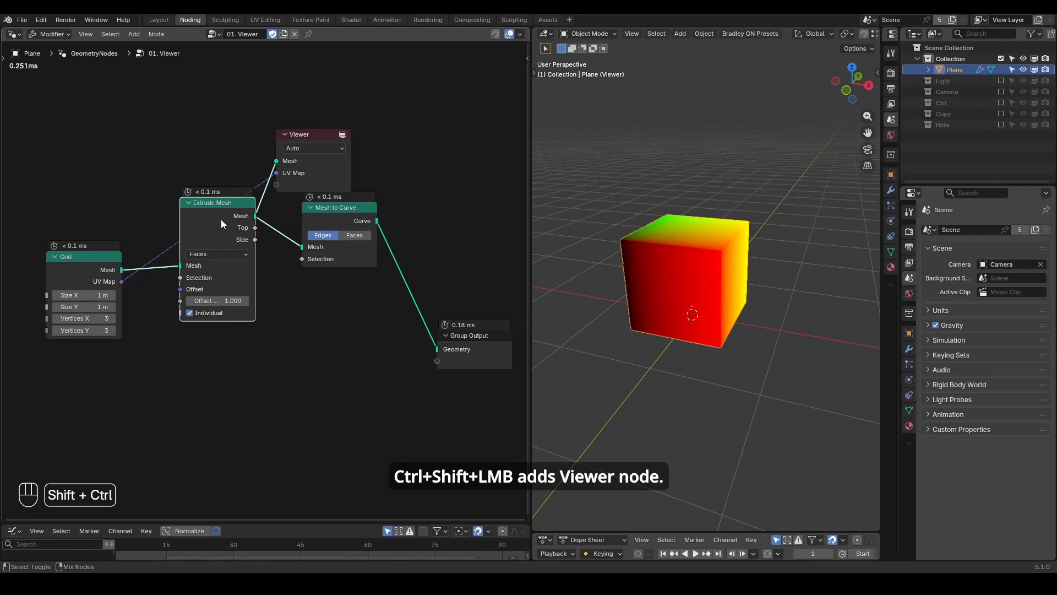
{"action": "left_click", "coordinate": [220, 219], "text": "ctrl+shift"}
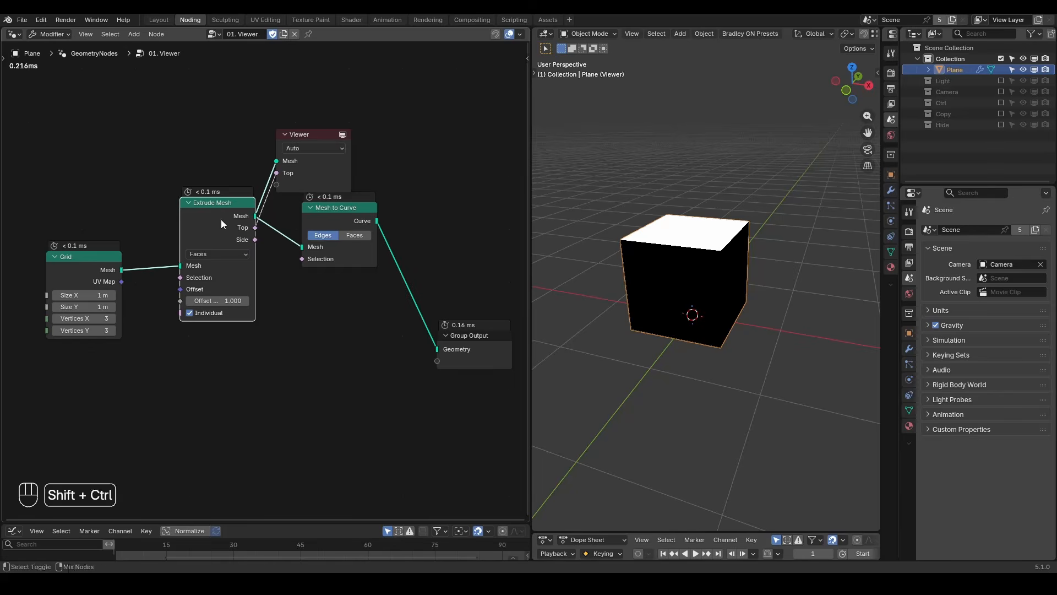
{"action": "left_click", "coordinate": [221, 219], "text": "ctrl+shift"}
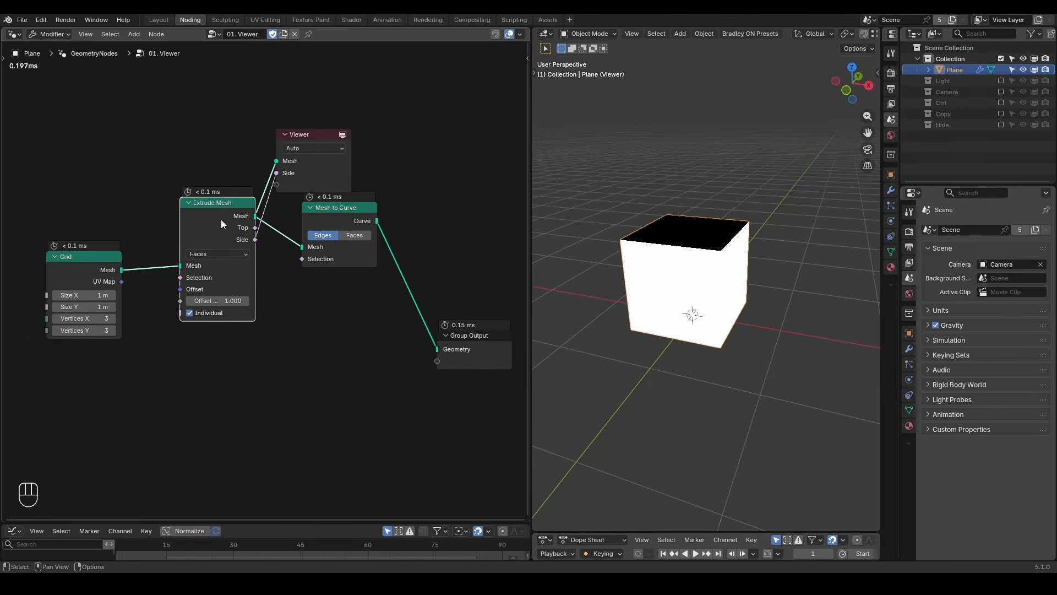
- Cycle the Viewer through the Grid and Extrude Mesh outputs, ending with the Grid's Mesh and Extrude Mesh's Side
{"action": "left_click", "coordinate": [78, 269], "text": "ctrl+shift"}
{"action": "left_click", "coordinate": [84, 273], "text": "ctrl+shift"}
{"action": "left_click", "coordinate": [210, 231], "text": "ctrl+shift"}
{"action": "left_click", "coordinate": [216, 227], "text": "ctrl+shift"}
{"action": "left_click", "coordinate": [217, 235], "text": "ctrl+shift"}
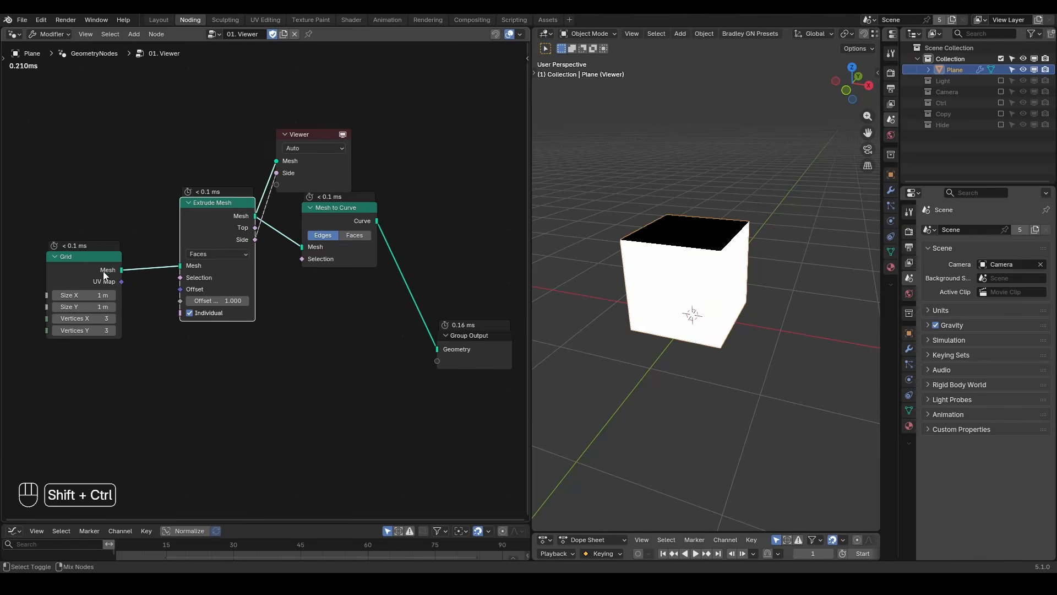
{"action": "left_click", "coordinate": [106, 275], "text": "ctrl+shift"}
{"action": "left_click", "coordinate": [105, 282], "text": "ctrl+shift"}
{"action": "left_click", "coordinate": [216, 221], "text": "ctrl+shift"}
{"action": "left_click", "coordinate": [214, 222], "text": "ctrl+shift"}
{"action": "left_click", "coordinate": [97, 277], "text": "ctrl+shift"}
{"action": "left_click", "coordinate": [98, 281], "text": "ctrl+shift"}
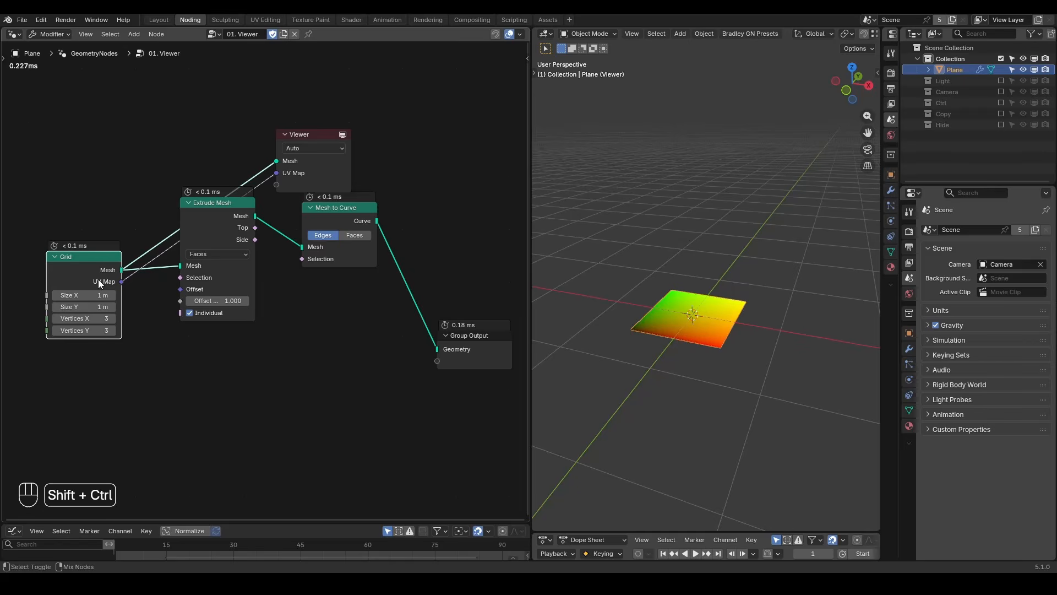
{"action": "left_click", "coordinate": [252, 242], "text": "ctrl+shift"}
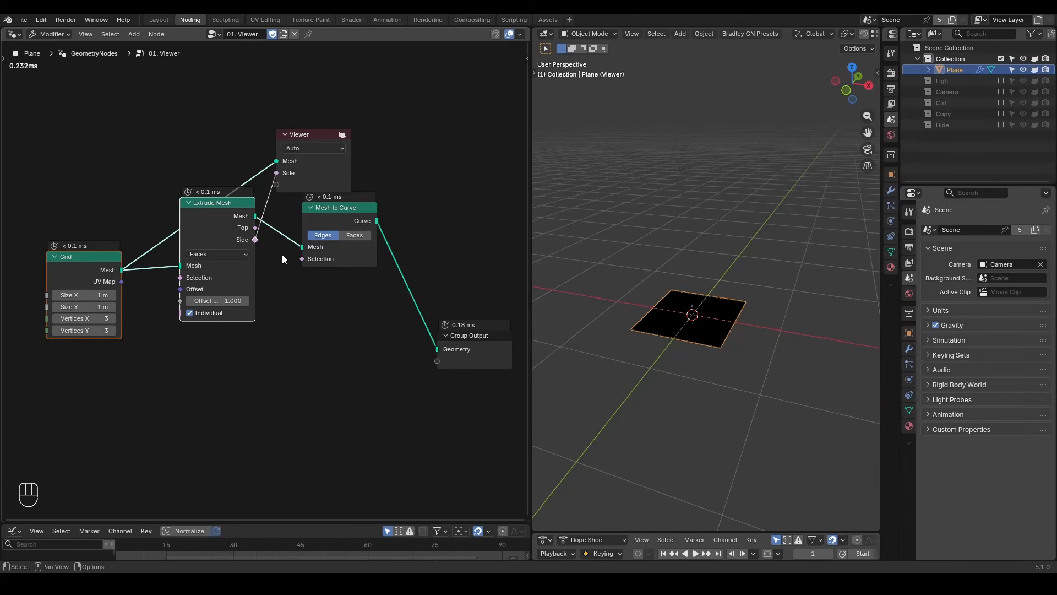
- Draw two short annotation strokes above the Extrude Mesh node
{"action": "key", "text": "shift+ctrl+alt+q"}
{"action": "key", "text": "d"}
{"action": "mouse_move", "coordinate": [235, 146]}
{"action": "left_mouse_down"}
{"action": "mouse_move", "coordinate": [266, 155]}
{"action": "mouse_move", "coordinate": [263, 174]}
{"action": "left_mouse_up"}
- Connect the Viewer to Mesh to Curve's Curve output and add the Grid's UV Map and Mesh plus Extrude Mesh's Mesh and Top
{"action": "left_click", "coordinate": [348, 220], "text": "ctrl+shift"}
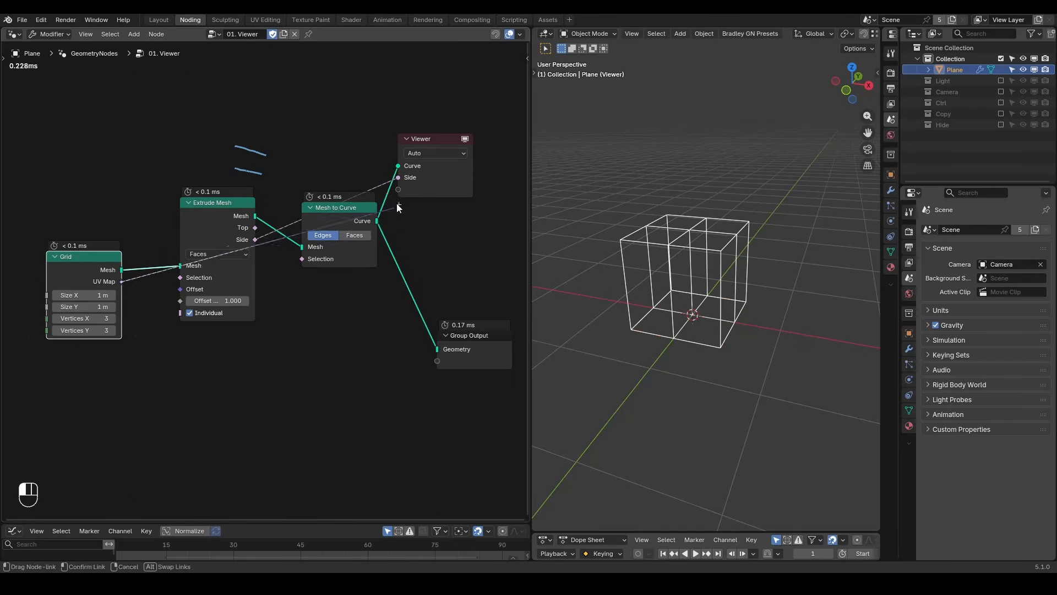
{"action": "left_click_drag", "start_coordinate": [255, 216], "coordinate": [398, 201]}
{"action": "left_click_drag", "start_coordinate": [255, 227], "coordinate": [398, 213]}
{"action": "left_click_drag", "start_coordinate": [121, 270], "coordinate": [398, 224]}
{"action": "left_click_drag", "start_coordinate": [434, 141], "coordinate": [470, 161]}
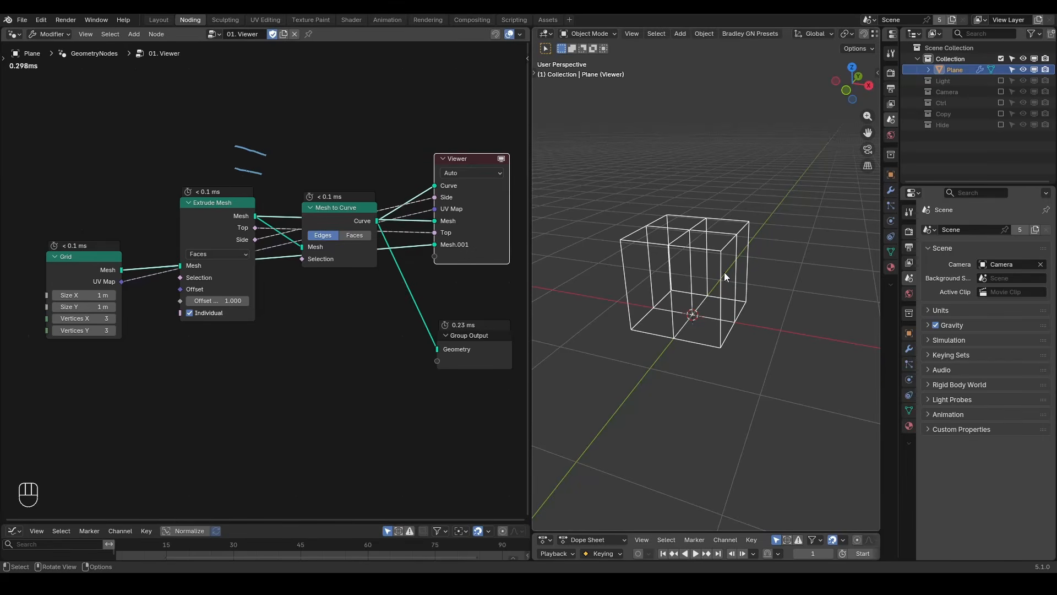
- Split a new area off the node editor, turn it into a Spreadsheet and set its object evaluation state to Viewer Node
{"action": "left_click_drag", "start_coordinate": [2, 29], "coordinate": [169, 52]}
{"action": "left_click", "coordinate": [14, 34]}
{"action": "left_click", "coordinate": [385, 129]}
{"action": "left_click", "coordinate": [75, 68]}
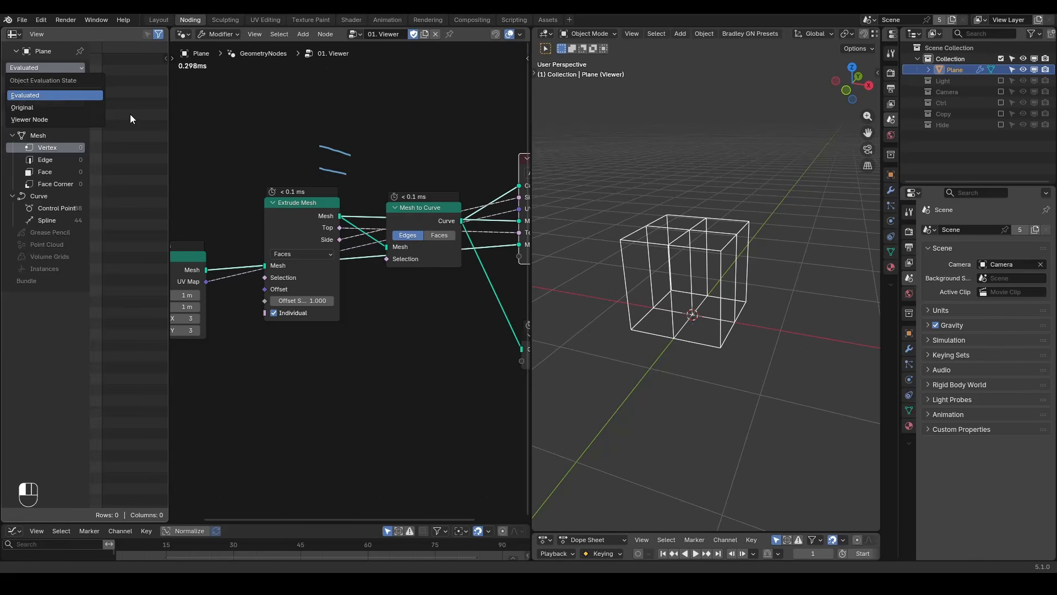
{"action": "scroll", "coordinate": [421, 134], "scroll_direction": "right", "scroll_amount": 3}
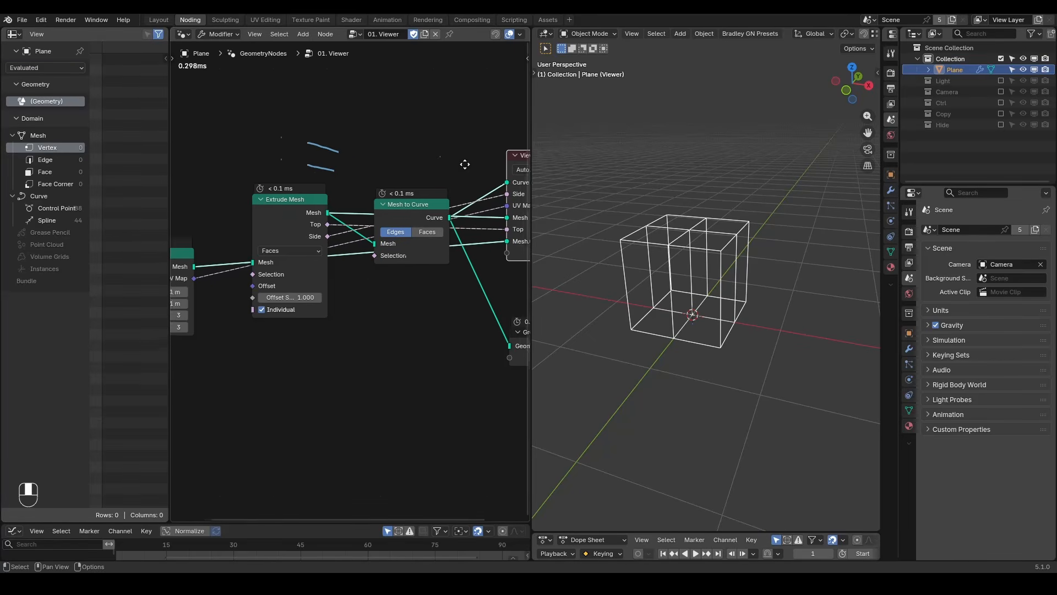
{"action": "left_click", "coordinate": [480, 147]}
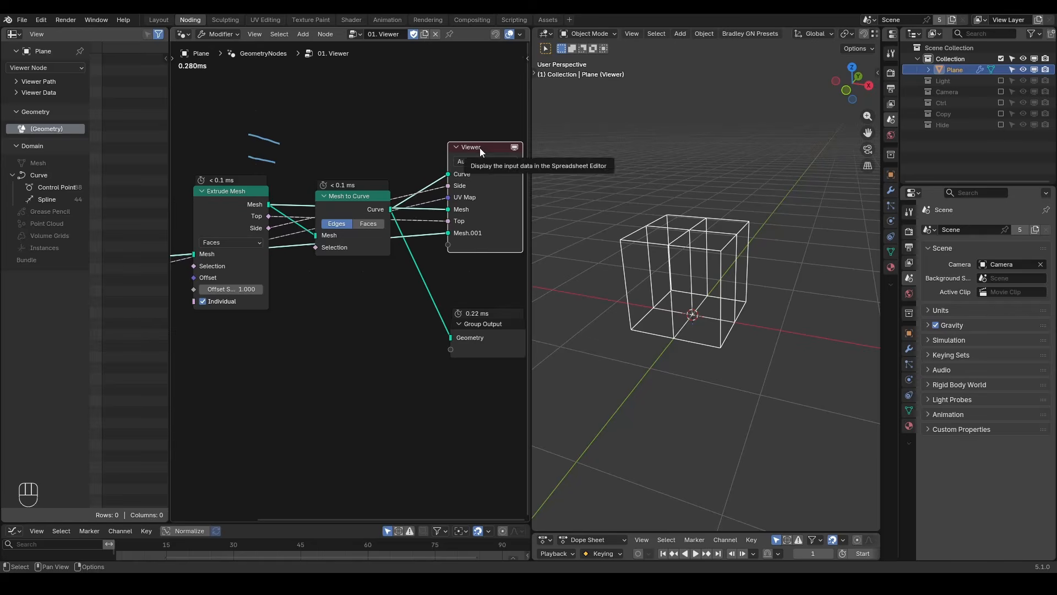
- Expand Viewer Path and Viewer Data, and display the Curve's Control Point data in a widened Spreadsheet
{"action": "left_click", "coordinate": [41, 82]}
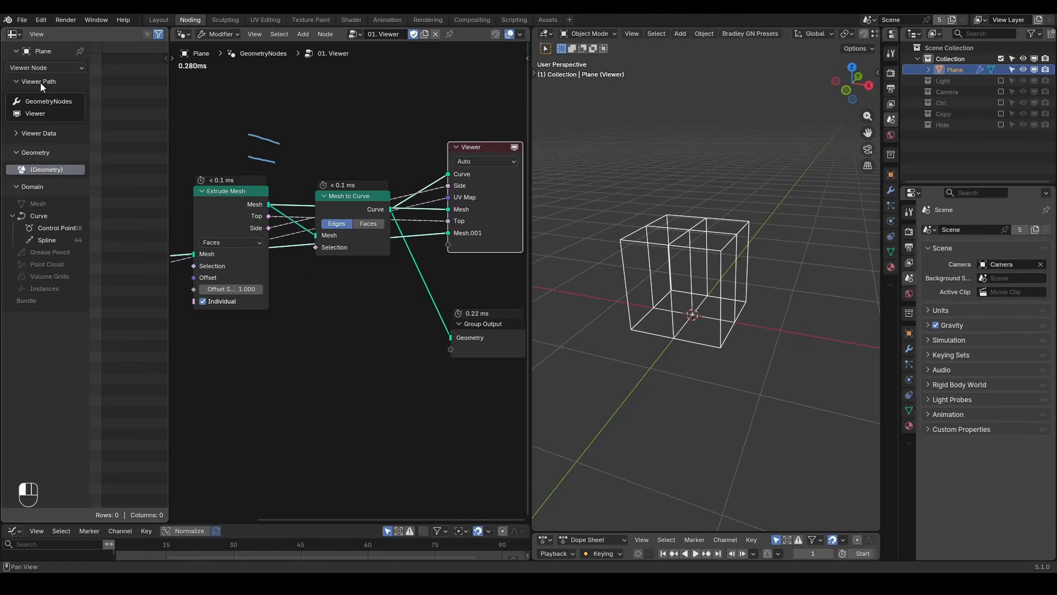
{"action": "left_click", "coordinate": [40, 134]}
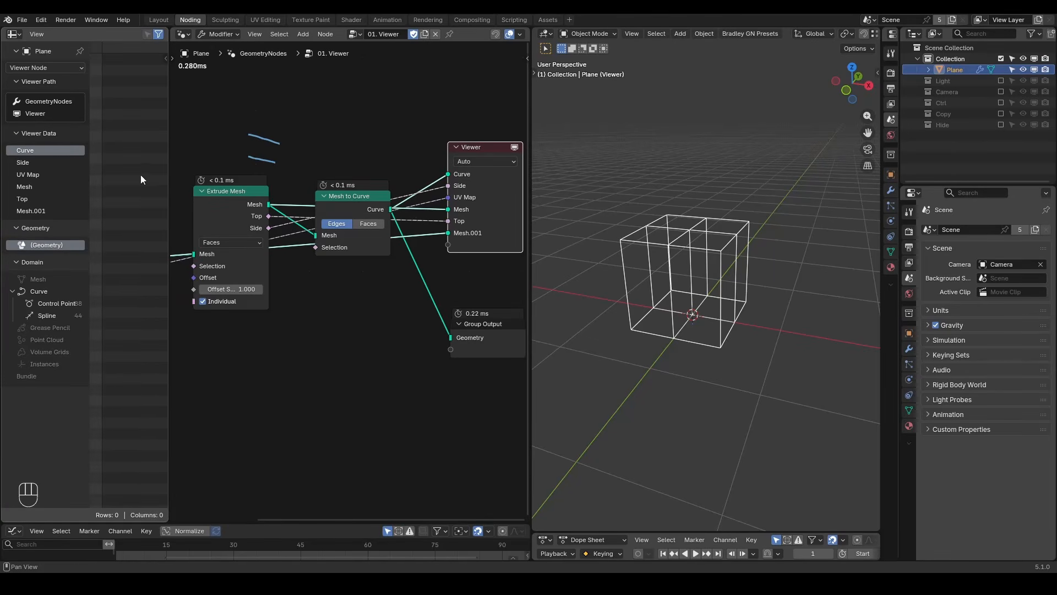
{"action": "left_click", "coordinate": [70, 304]}
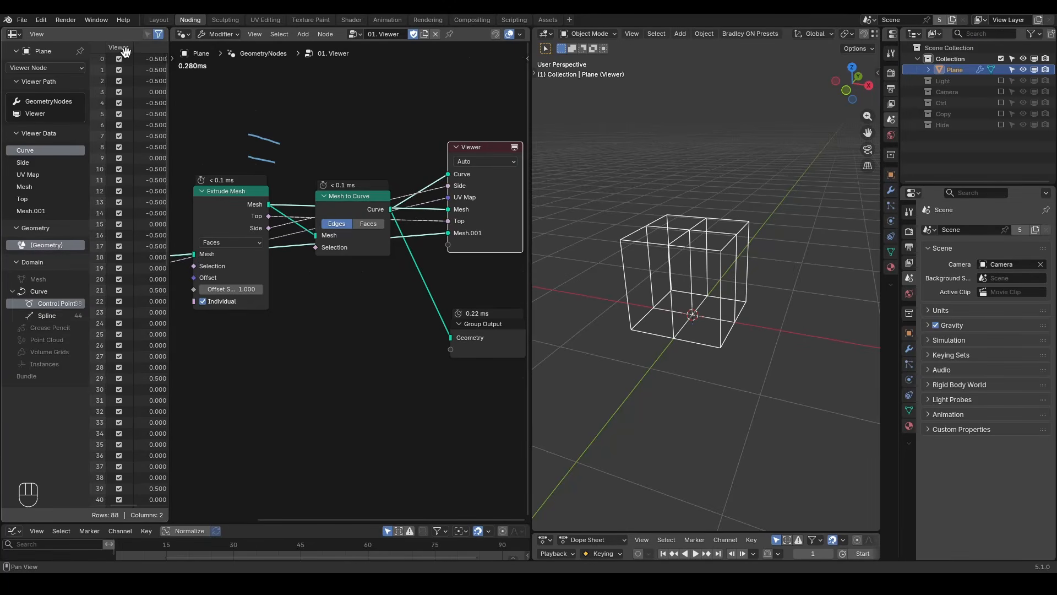
{"action": "left_click_drag", "start_coordinate": [167, 81], "coordinate": [243, 97]}
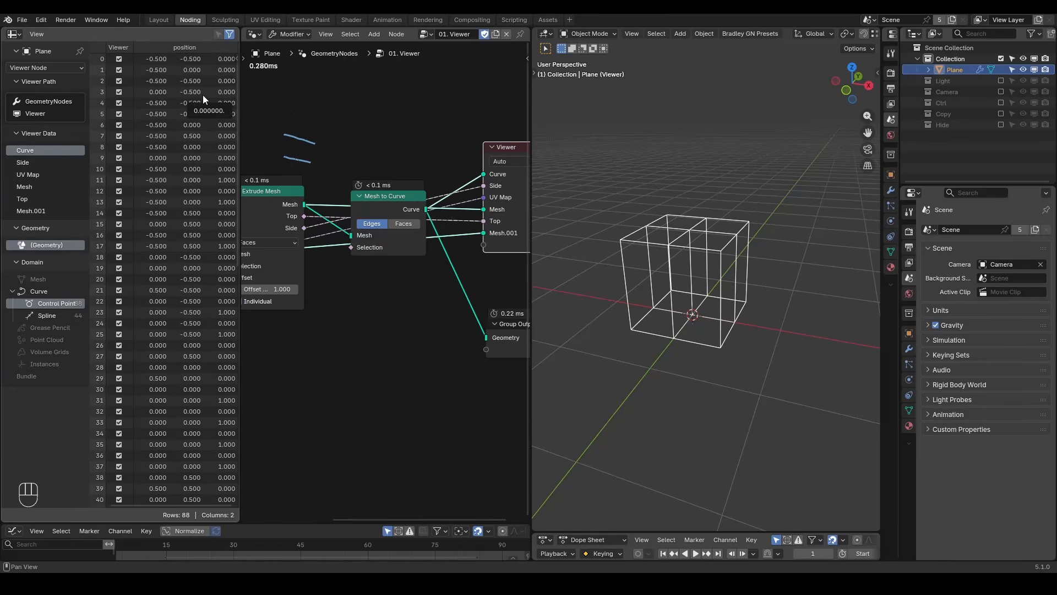
- Inspect the UV Map, Mesh, Top and Mesh.001 viewer data in the Spreadsheet, and return to Curve
{"action": "left_click", "coordinate": [44, 175]}
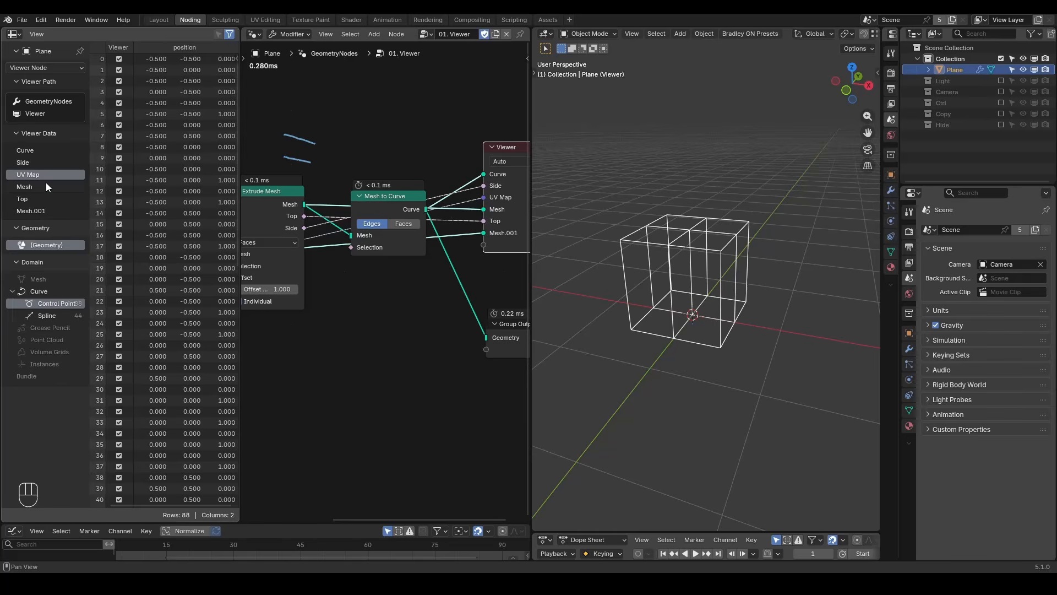
{"action": "left_click", "coordinate": [46, 188]}
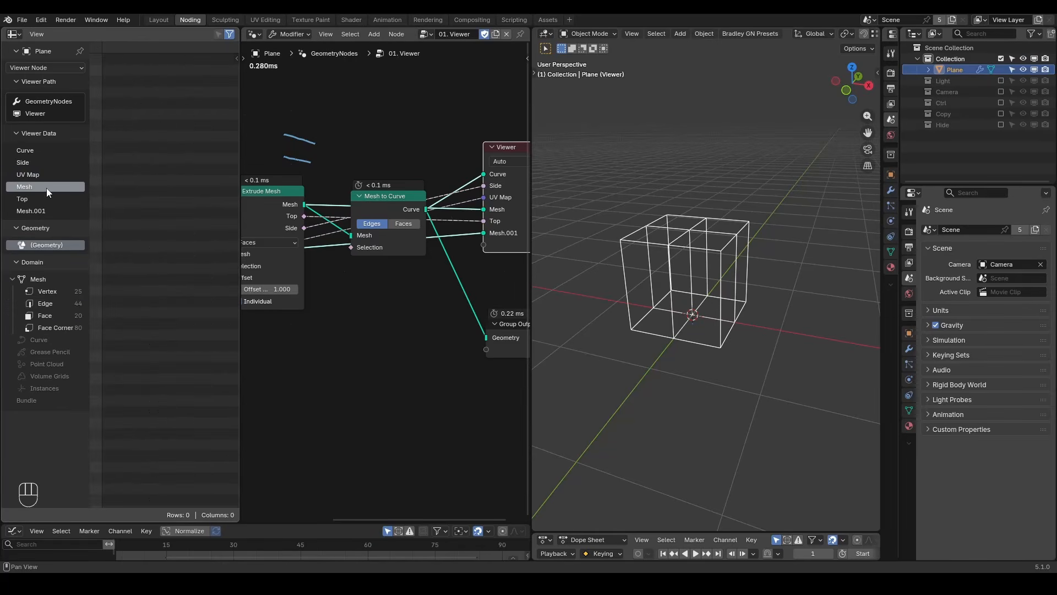
{"action": "left_click", "coordinate": [51, 199]}
{"action": "left_click", "coordinate": [52, 209]}
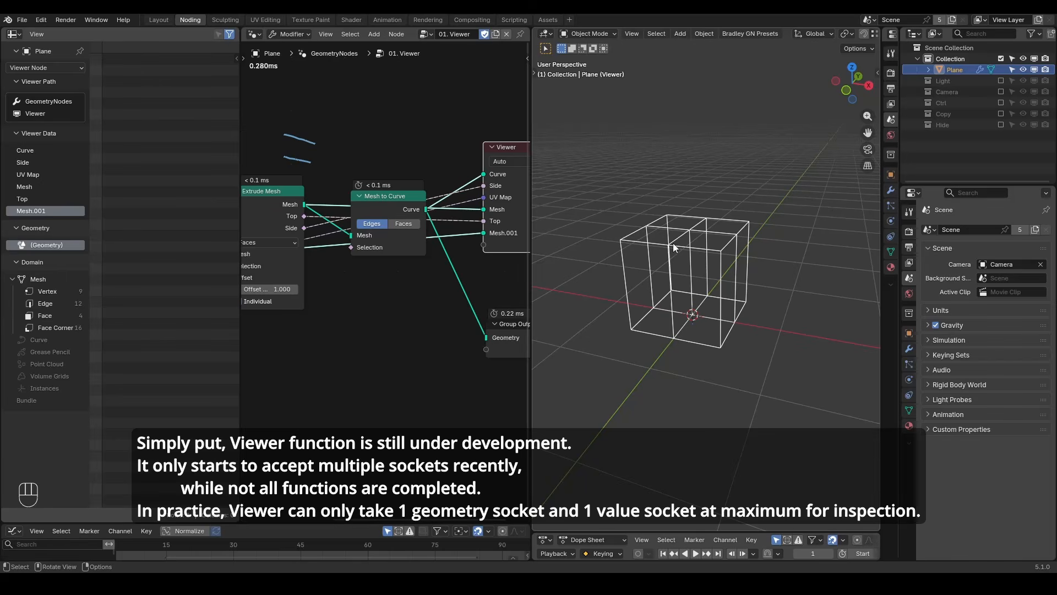
{"action": "left_click", "coordinate": [66, 150]}
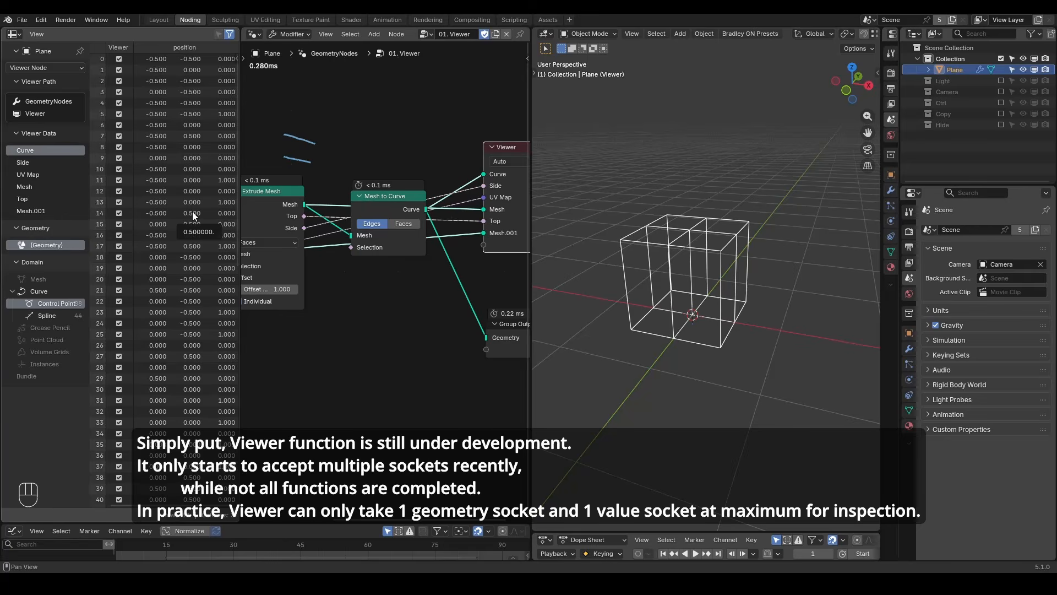
- Merge the Spreadsheet area back into the node editor and draw annotation strokes beside the Viewer's upper inputs
{"action": "left_click_drag", "start_coordinate": [242, 25], "coordinate": [227, 28]}
{"action": "key", "text": "d"}
{"action": "mouse_move", "coordinate": [321, 160]}
{"action": "left_mouse_down"}
{"action": "mouse_move", "coordinate": [356, 166]}
{"action": "mouse_move", "coordinate": [363, 185]}
{"action": "left_mouse_up"}
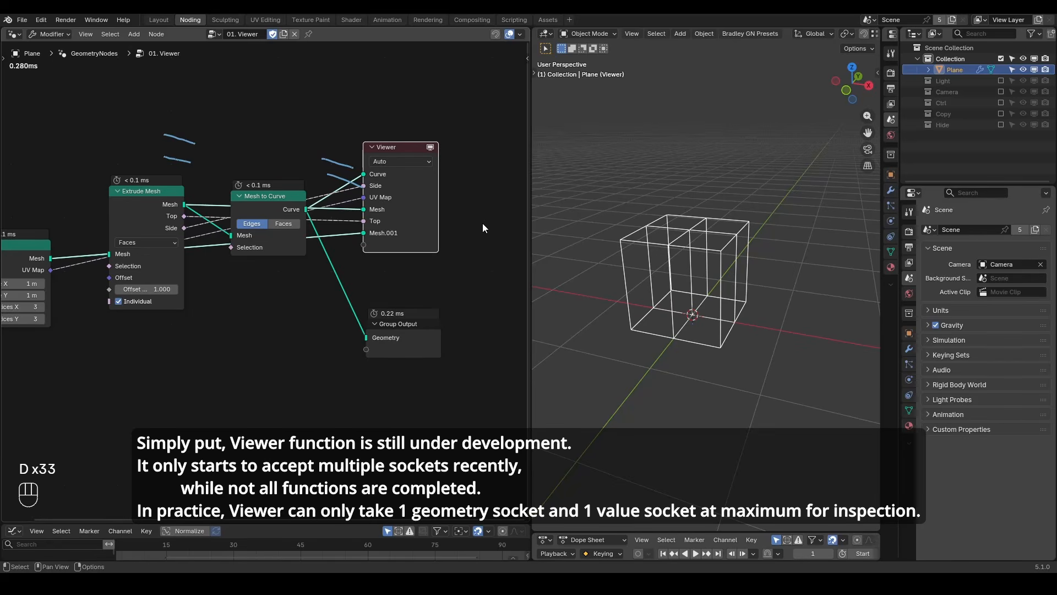
{"action": "key", "text": "shift+ctrl+alt+w"}
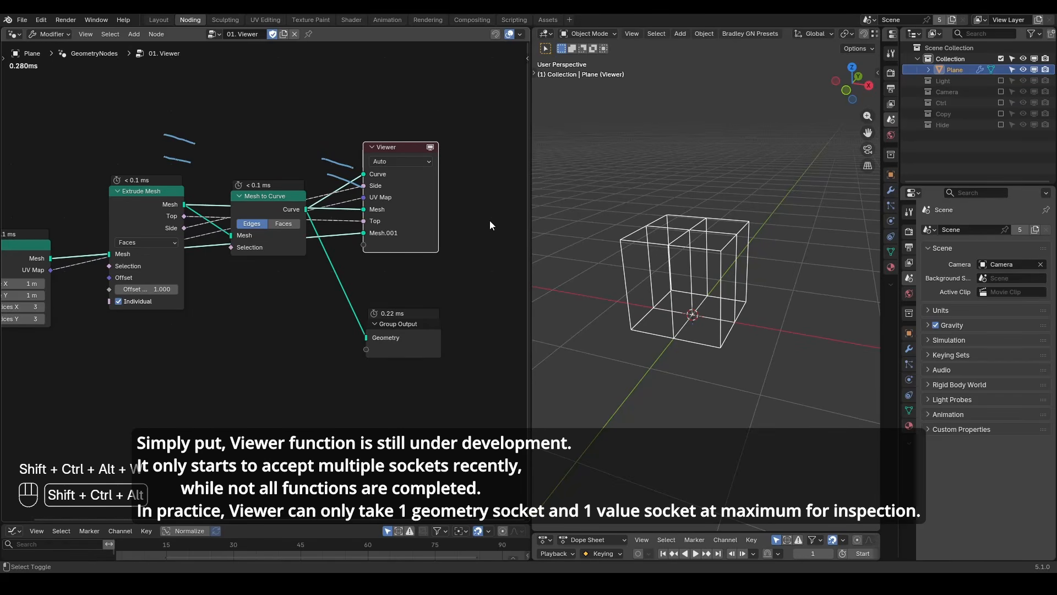
{"action": "key", "text": "shift+ctrl+alt+q"}
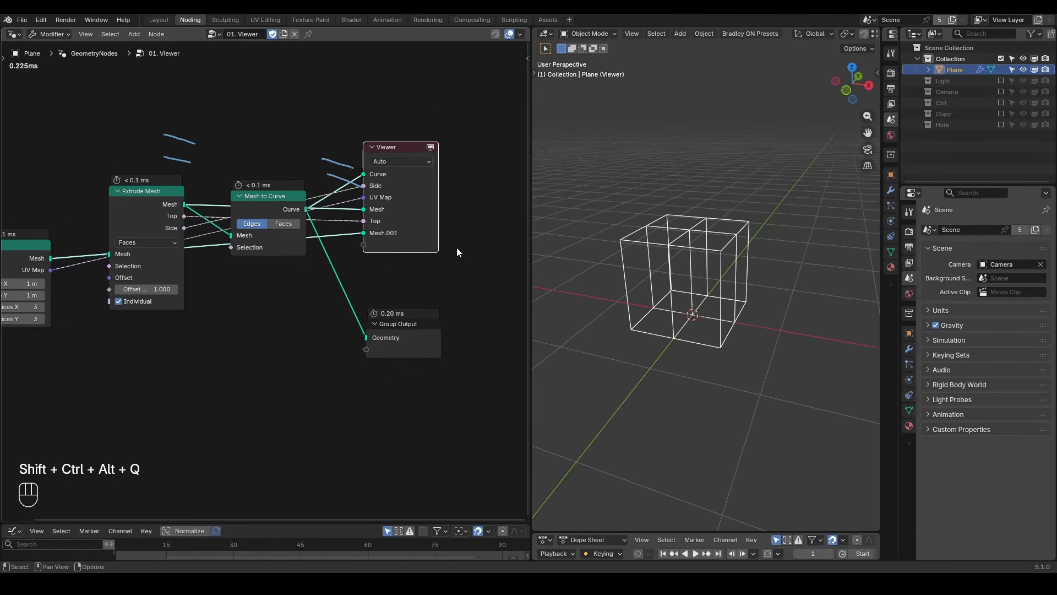
- Clear the old Viewer and annotation strokes, and connect a new Viewer to Mesh to Curve's Curve and Extrude Mesh's Top
{"action": "key", "text": "x"}
{"action": "mouse_move", "coordinate": [387, 157]}
{"action": "right_mouse_down"}
{"action": "mouse_move", "coordinate": [365, 169]}
{"action": "mouse_move", "coordinate": [125, 146]}
{"action": "right_mouse_up"}
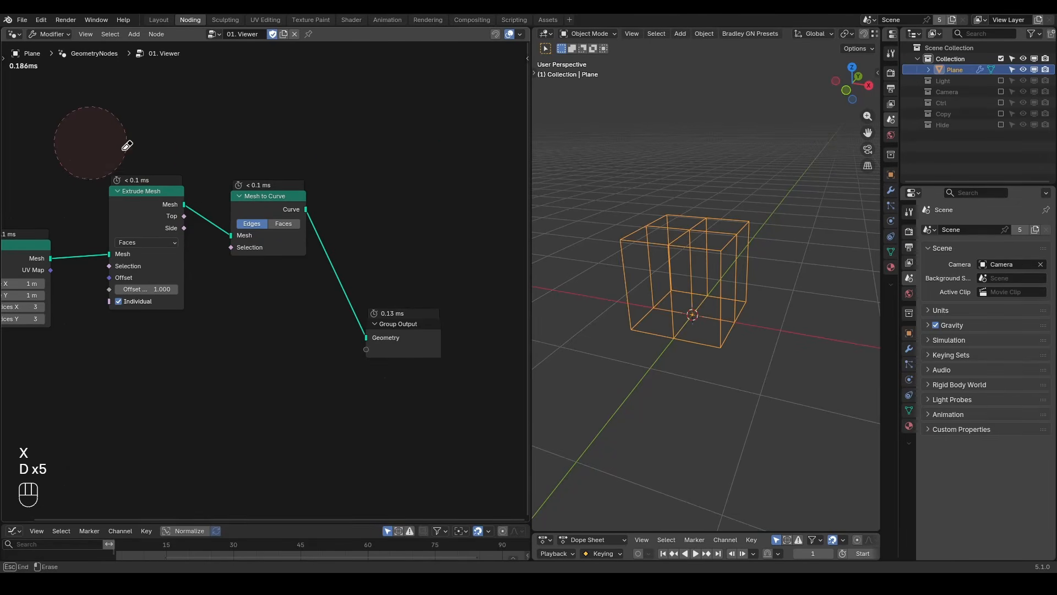
{"action": "left_click", "coordinate": [273, 204], "text": "ctrl+shift"}
{"action": "left_click", "coordinate": [173, 210], "text": "ctrl+shift"}
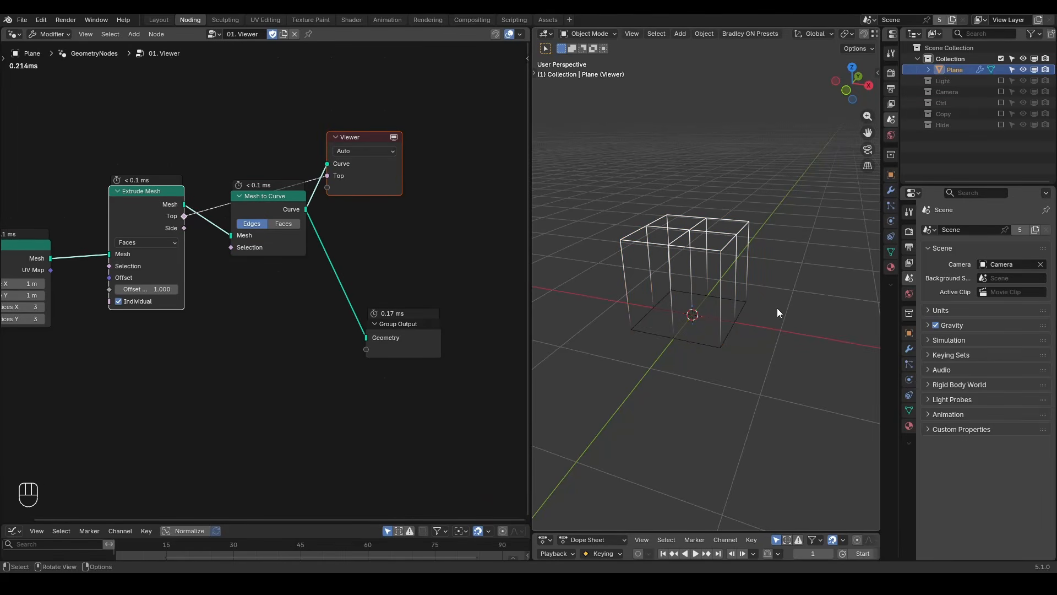
- Widen the 3D viewport, and switch all viewport overlays and the Viewer Node overlay off and back on
{"action": "left_click_drag", "start_coordinate": [531, 248], "coordinate": [351, 248]}
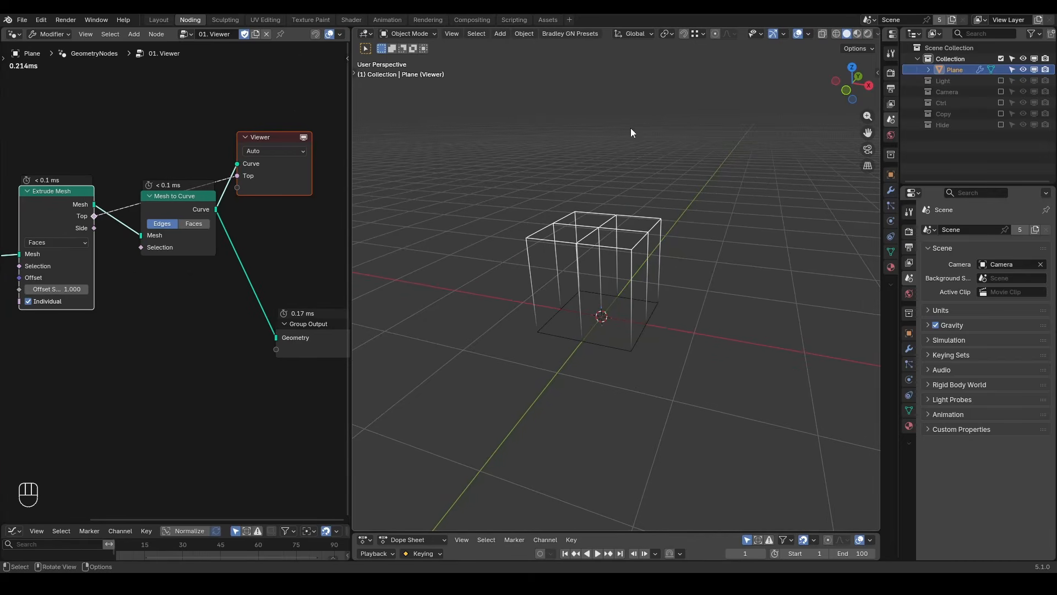
{"action": "left_click", "coordinate": [799, 34]}
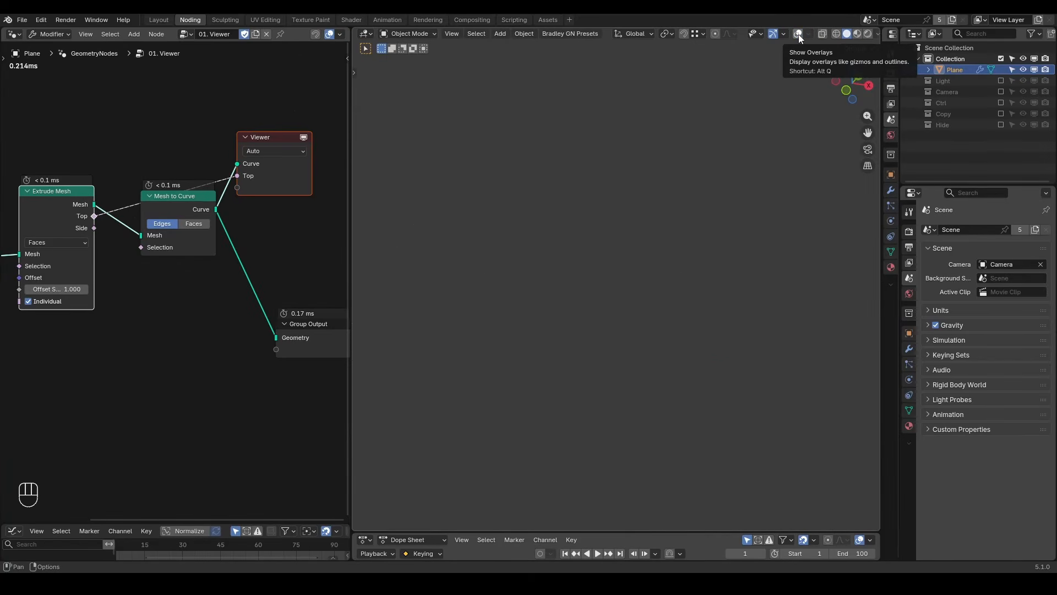
{"action": "left_click", "coordinate": [798, 34]}
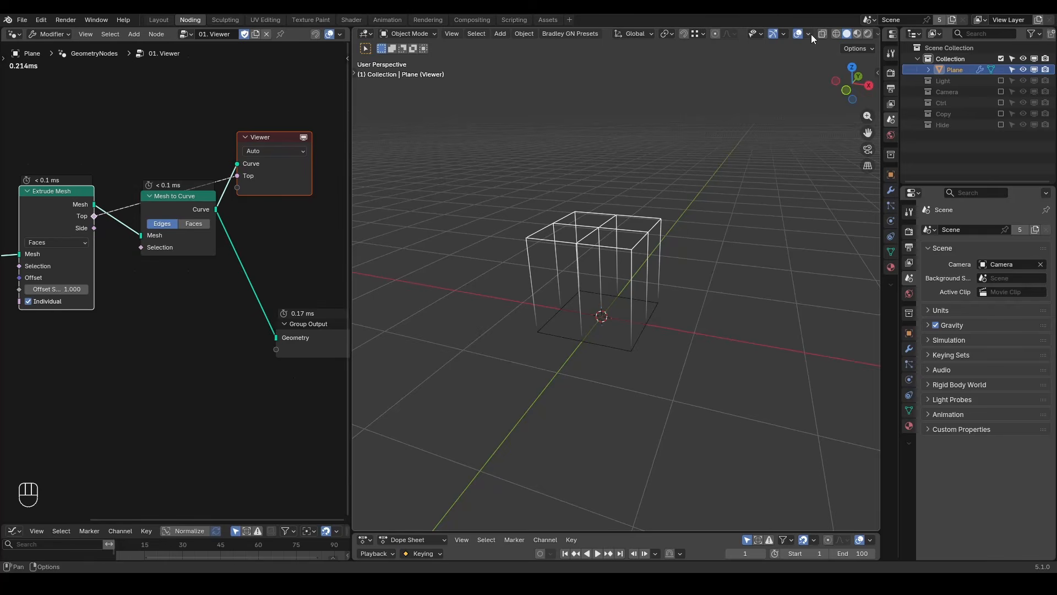
{"action": "left_click", "coordinate": [811, 34]}
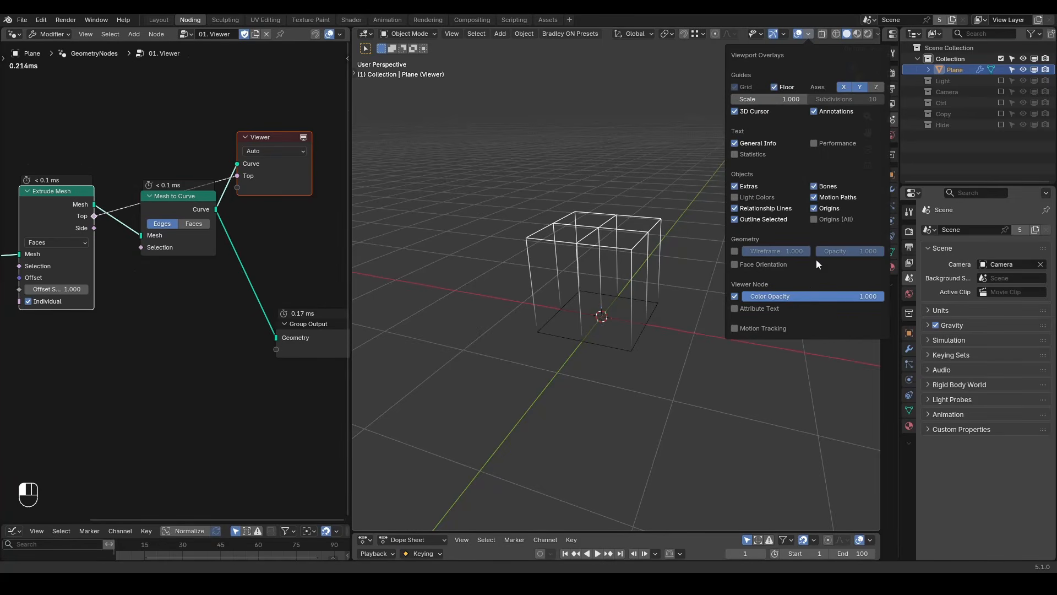
{"action": "left_click", "coordinate": [734, 297]}
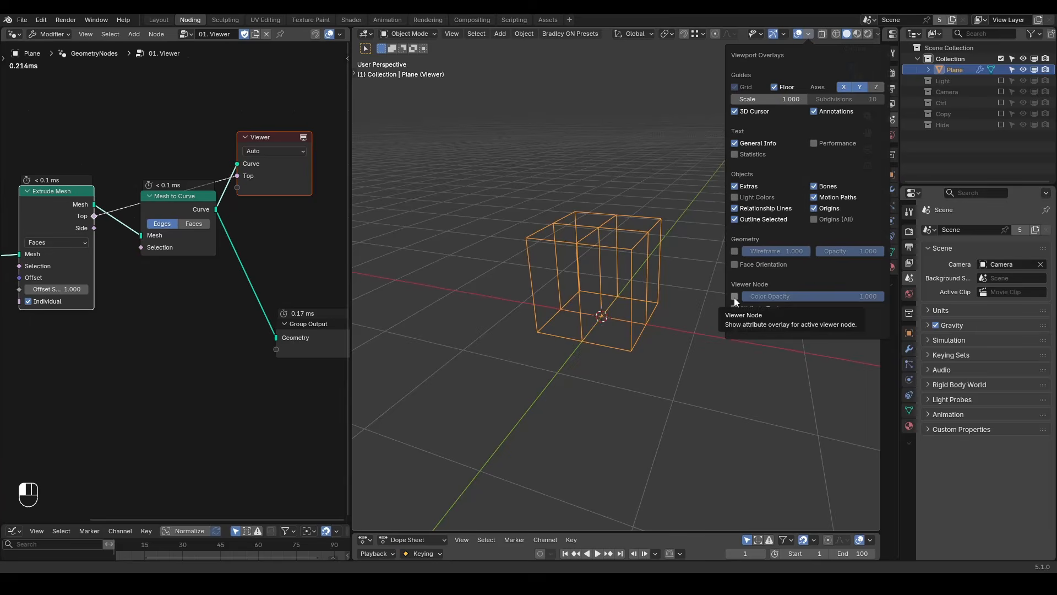
{"action": "left_click", "coordinate": [734, 297]}
- Show the Viewer Node's Attribute Text in the viewport, hide it again, and narrow the viewport to its former width
{"action": "left_click", "coordinate": [736, 310]}
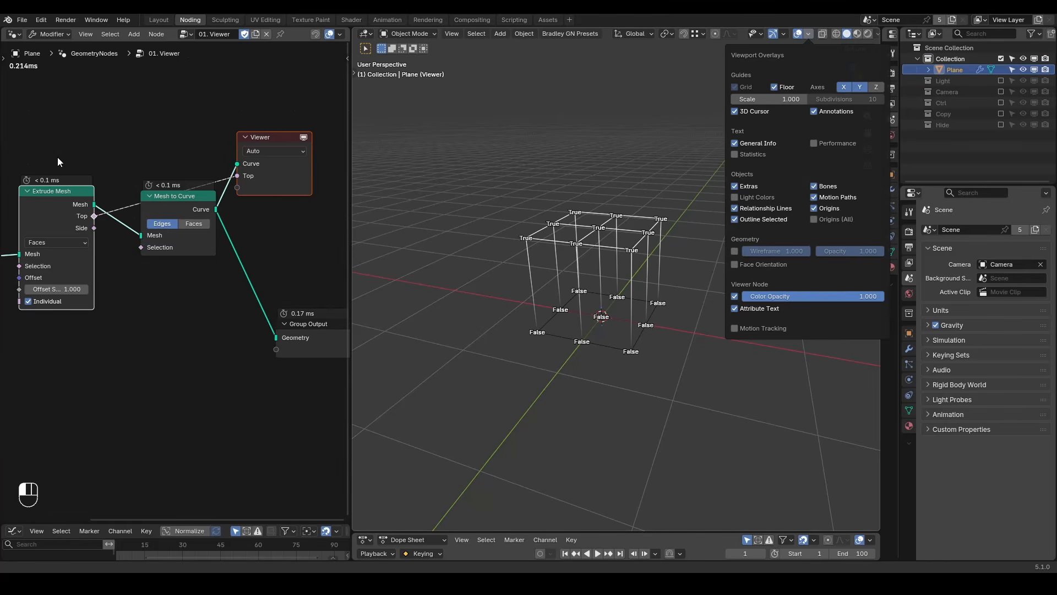
{"action": "left_click", "coordinate": [735, 307]}
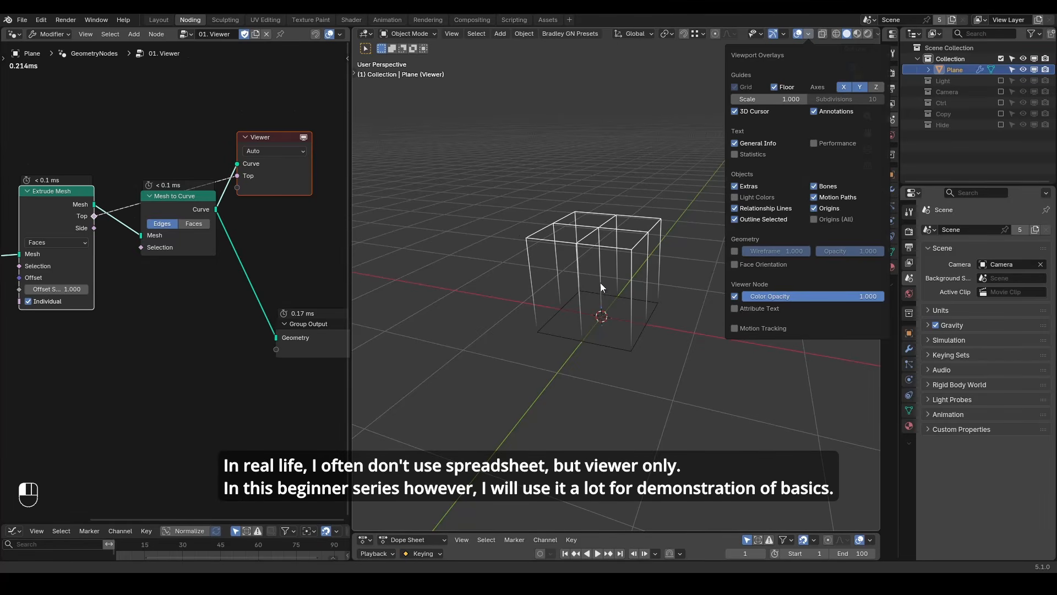
{"action": "key", "text": "shift+ctrl+alt+w"}
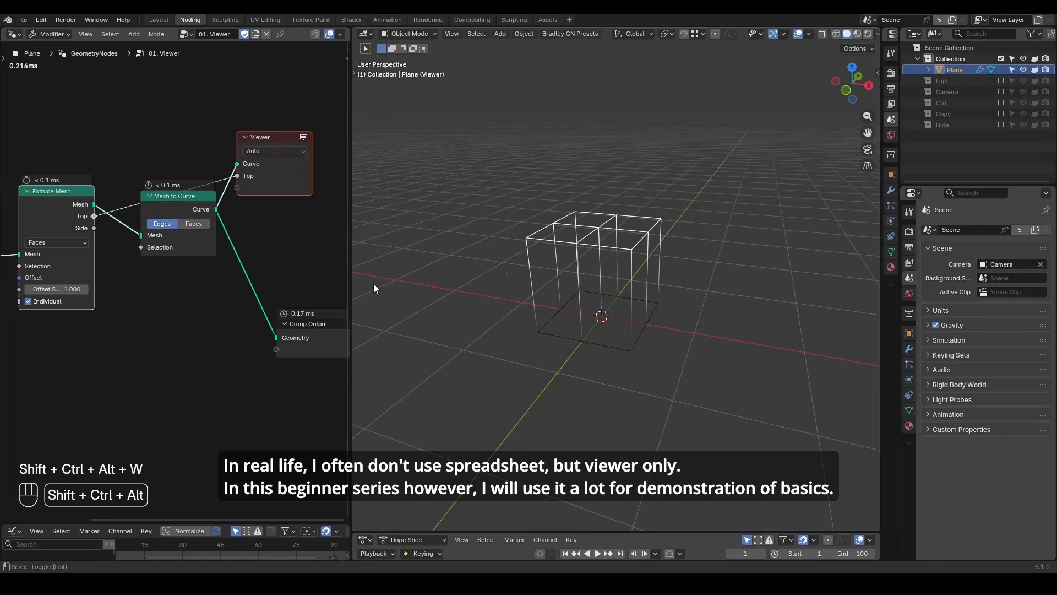
{"action": "key", "text": "shift+ctrl+alt+q"}
{"action": "left_click_drag", "start_coordinate": [355, 234], "coordinate": [518, 239]}
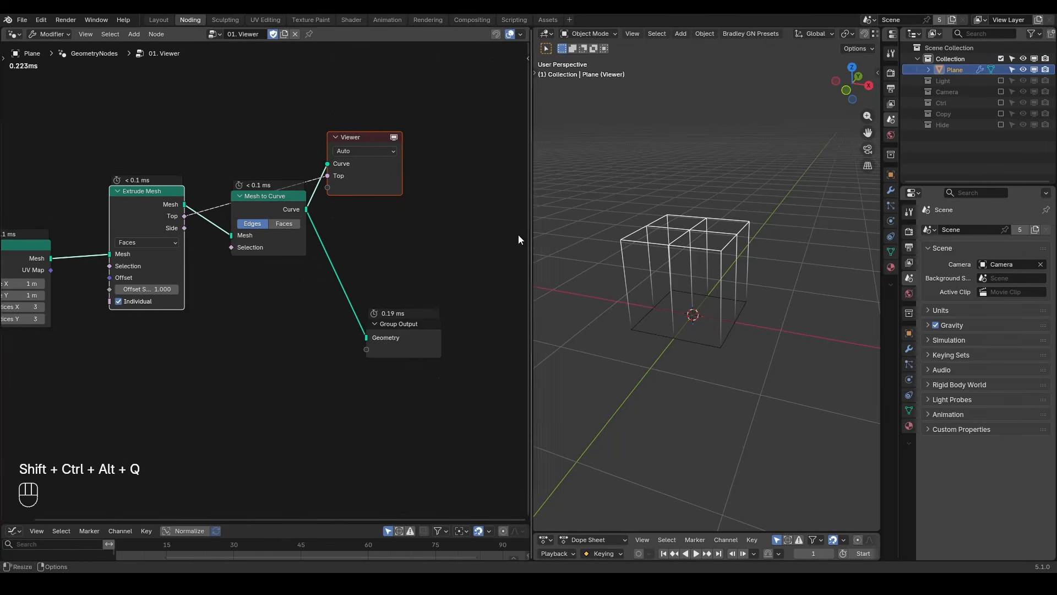
- Preview the Grid's Mesh output in the Viewer and pin the 01. Viewer node tree in the node editor
{"action": "left_click", "coordinate": [144, 254], "text": "ctrl+shift"}
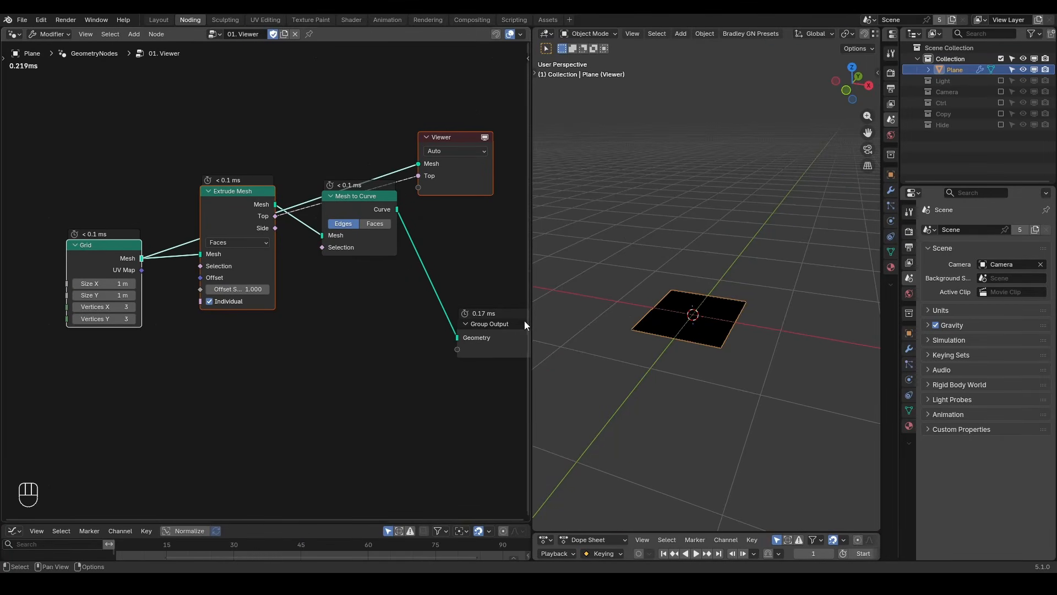
{"action": "left_click", "coordinate": [310, 34]}
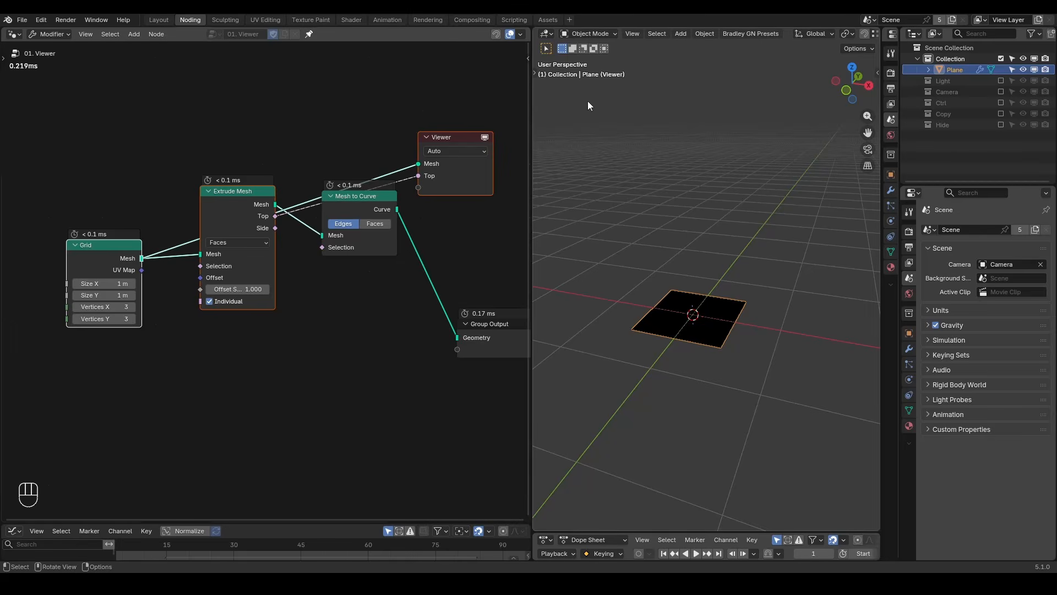
- Include the Camera collection in the view layer and select the camera in the viewport
{"action": "left_click", "coordinate": [1002, 92]}
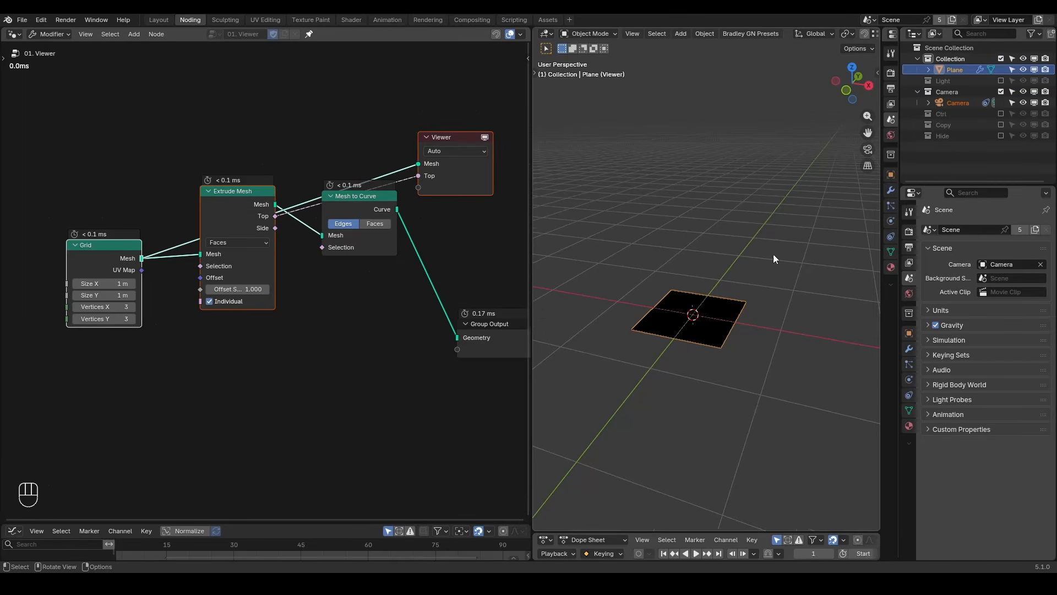
{"action": "scroll", "coordinate": [738, 278], "scroll_direction": "down", "scroll_amount": 3}
{"action": "middle_click_drag", "start_coordinate": [667, 322], "coordinate": [739, 333], "text": "shift"}
{"action": "scroll", "coordinate": [740, 279], "scroll_direction": "down", "scroll_amount": 3}
{"action": "left_click", "coordinate": [708, 418]}
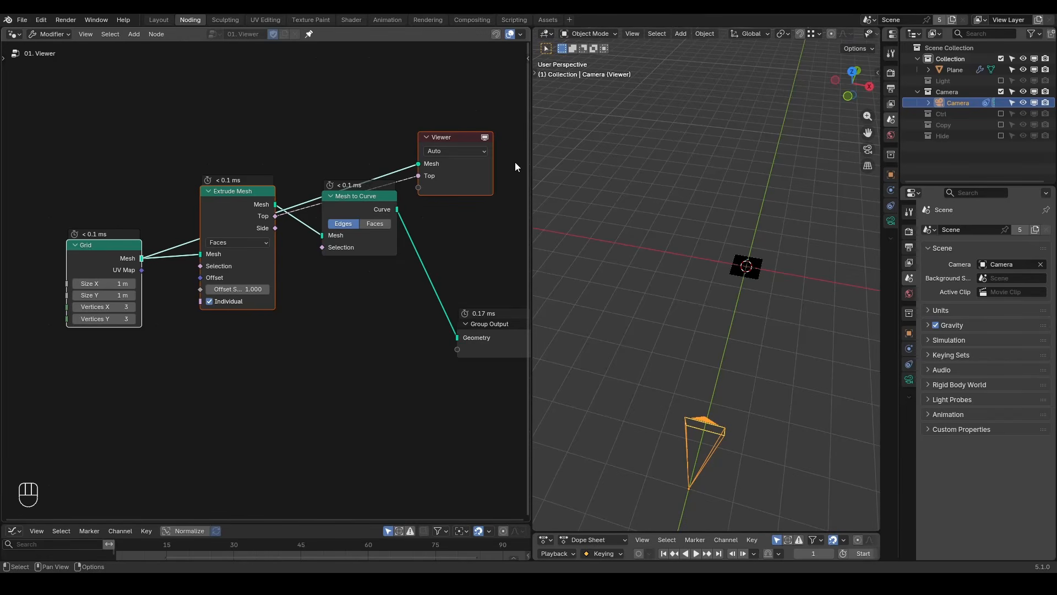
- Unpin the node tree and select the Plane object in the viewport
{"action": "left_click", "coordinate": [309, 34]}
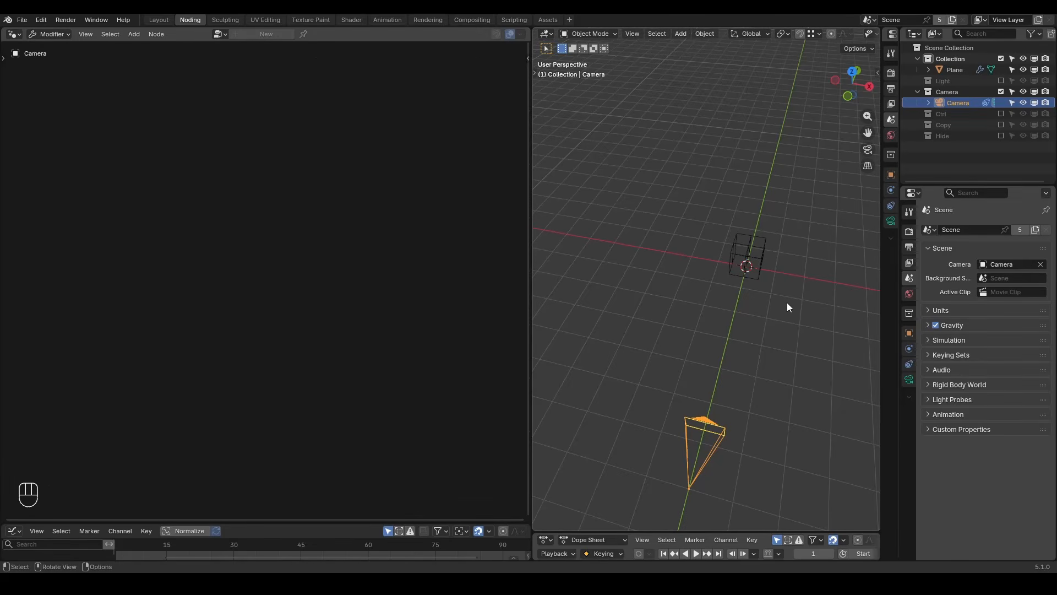
{"action": "left_click", "coordinate": [756, 274]}
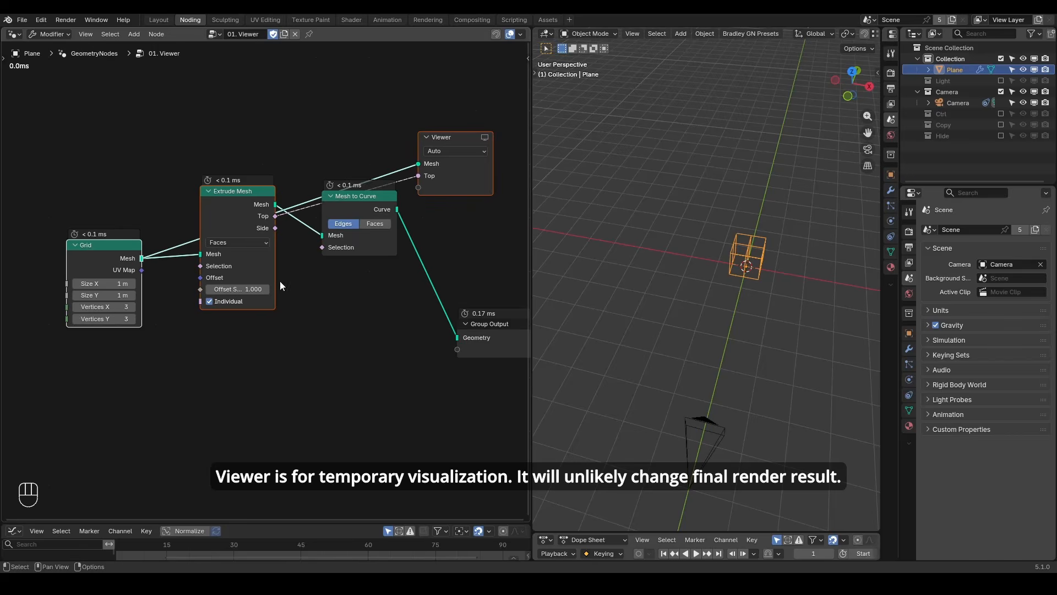
- Link the Grid's Mesh output directly to the Group Output's Geometry
{"action": "left_click", "coordinate": [111, 257], "text": "alt+shift"}
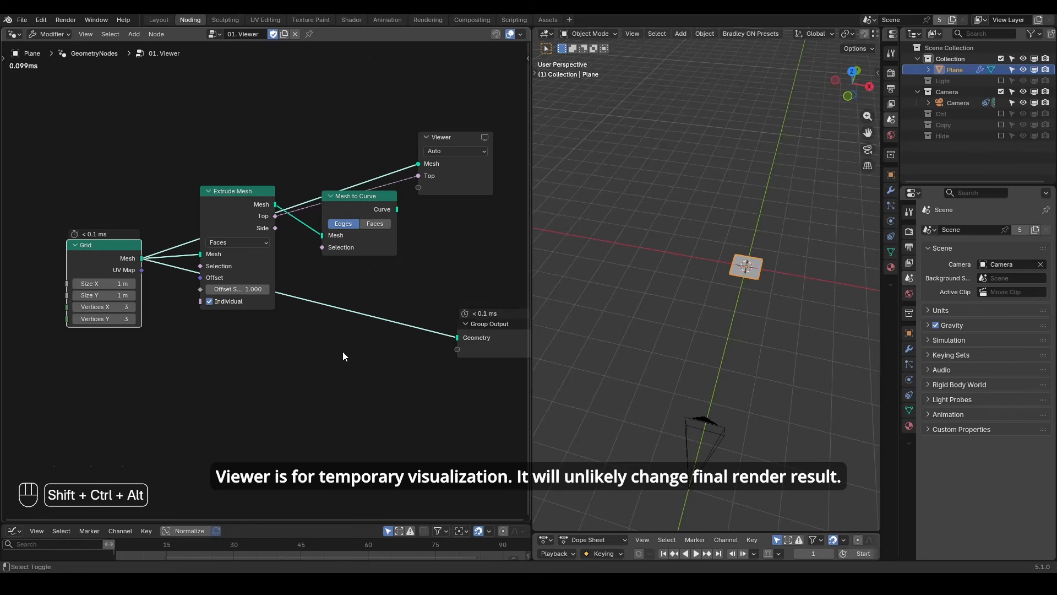
{"action": "key", "text": "shift+ctrl+alt+w"}
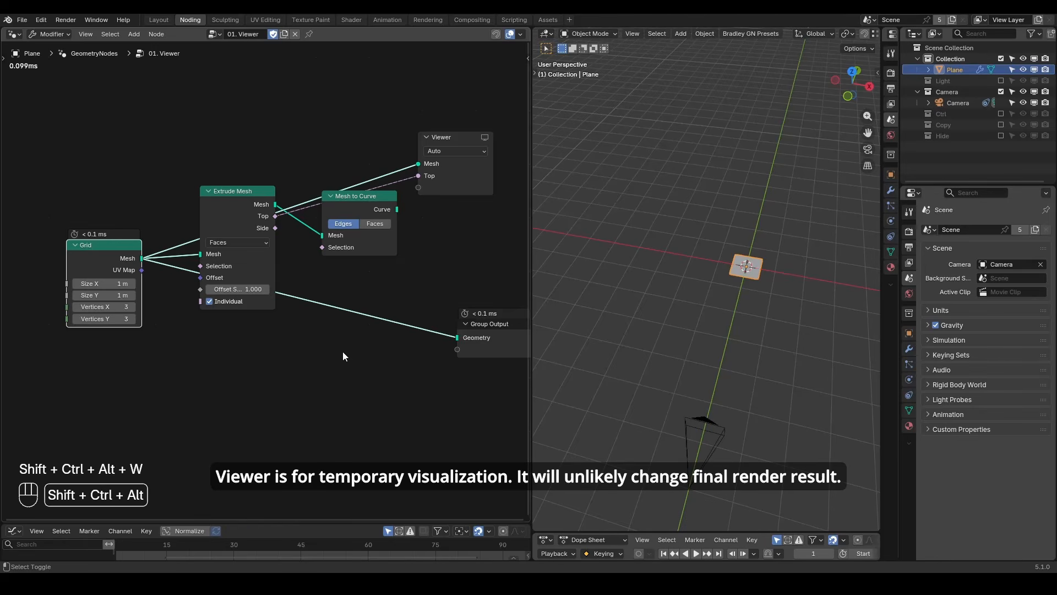
{"action": "key", "text": "shift+ctrl+alt+q"}
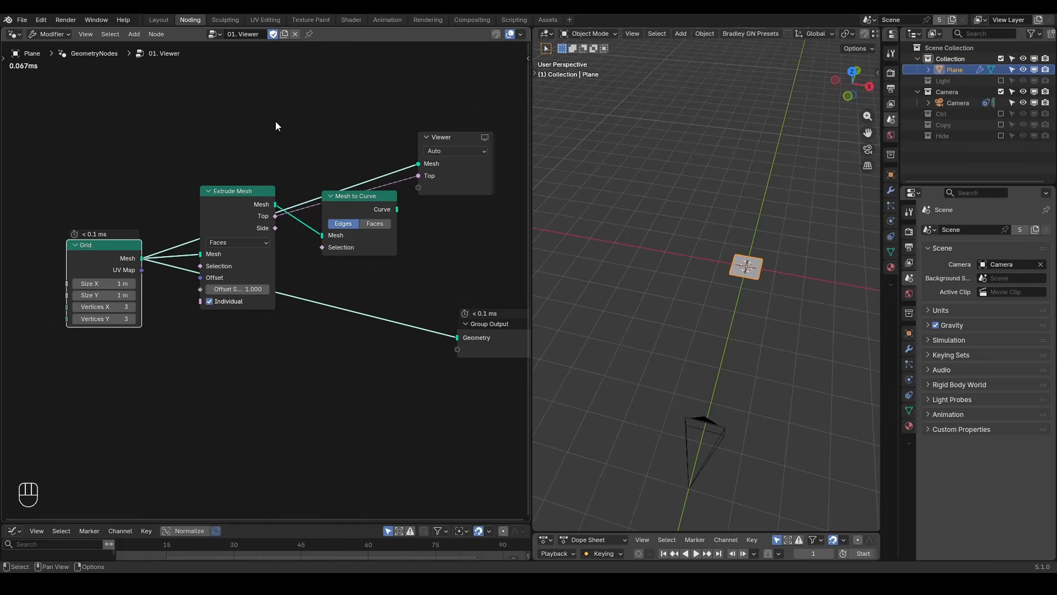
- Switch the Plane to the node group 02. Viewer not Working in Cycles and highlight its Cube, Cone and Set Material nodes
{"action": "left_click", "coordinate": [212, 35]}
{"action": "left_click", "coordinate": [251, 63]}
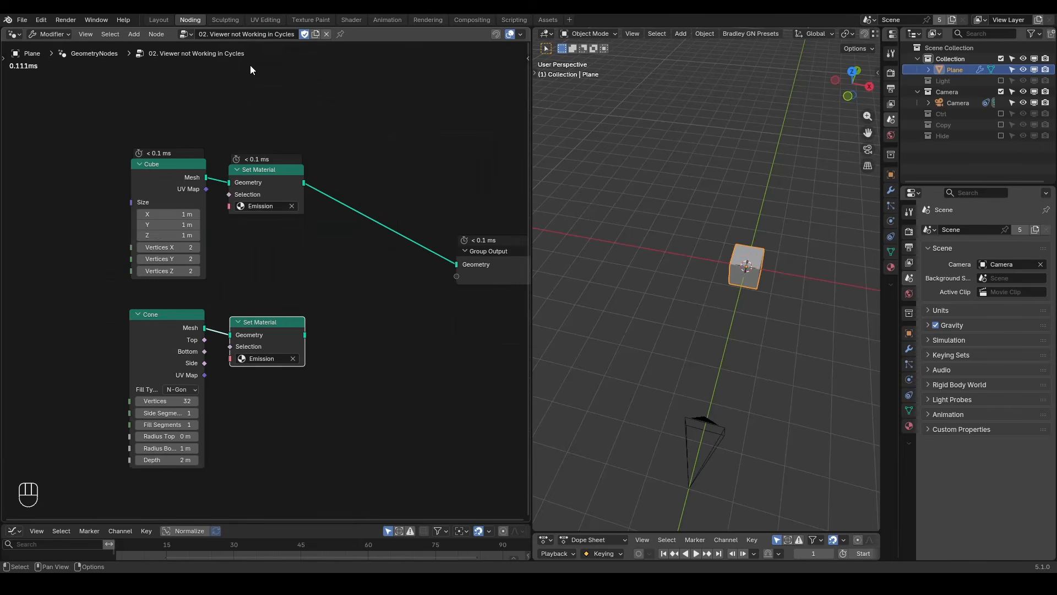
{"action": "middle_click_drag", "start_coordinate": [350, 261], "coordinate": [335, 231]}
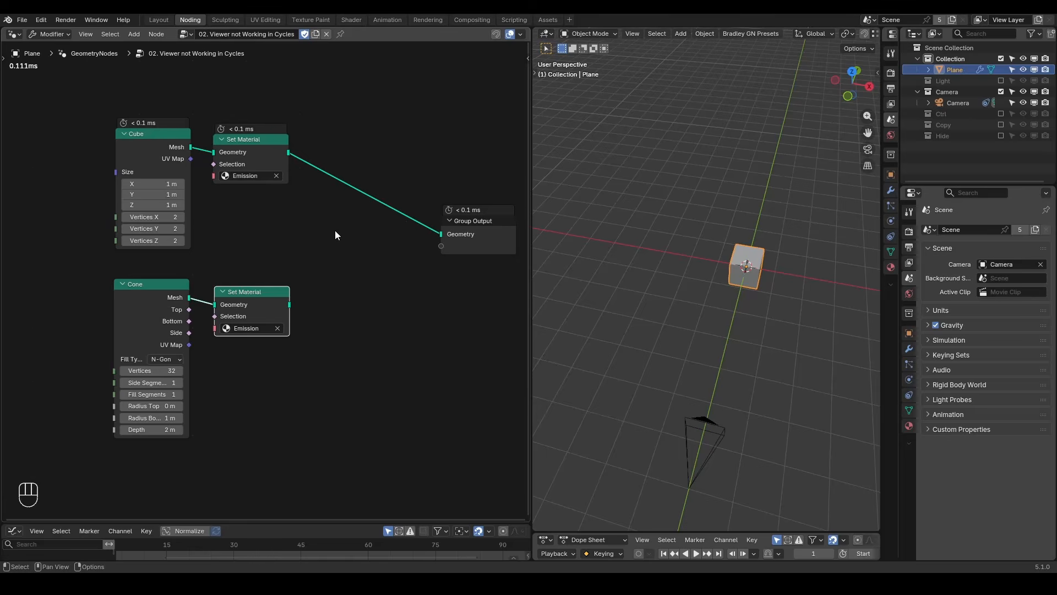
{"action": "left_click", "coordinate": [174, 158]}
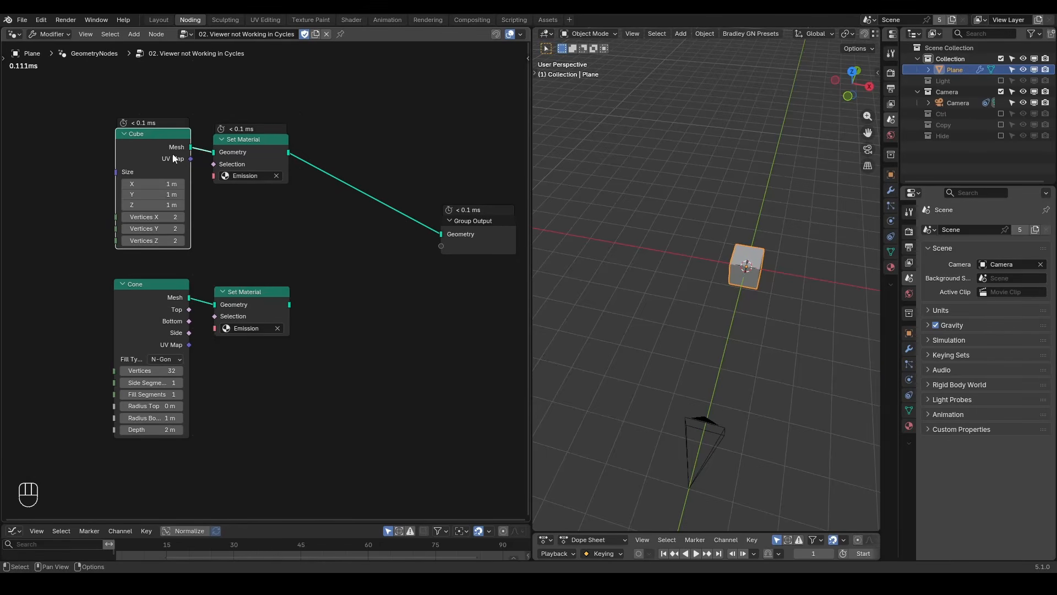
{"action": "left_click", "coordinate": [165, 312]}
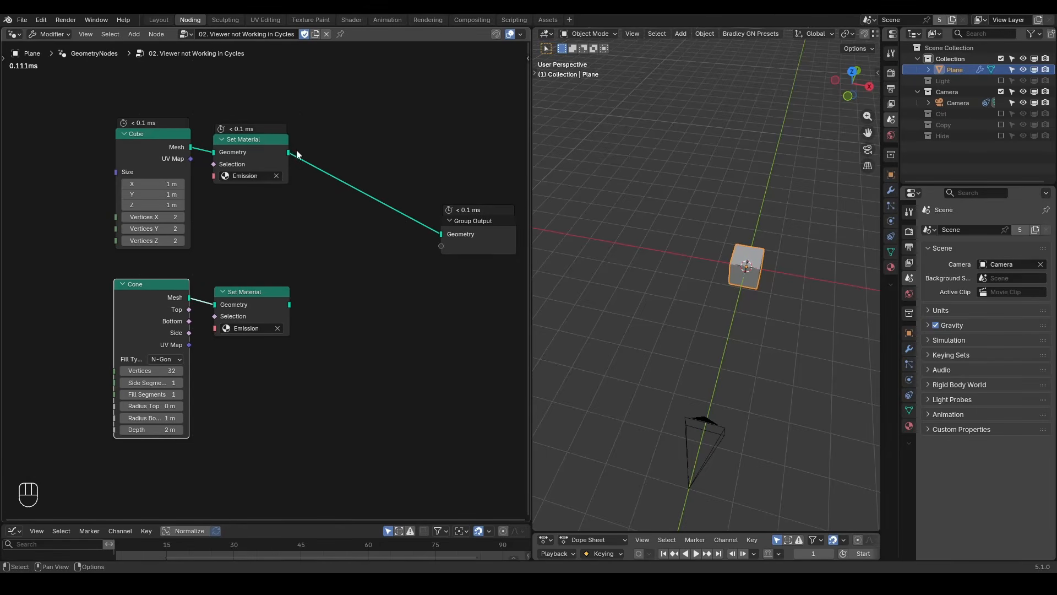
{"action": "left_click_drag", "start_coordinate": [313, 102], "coordinate": [226, 342]}
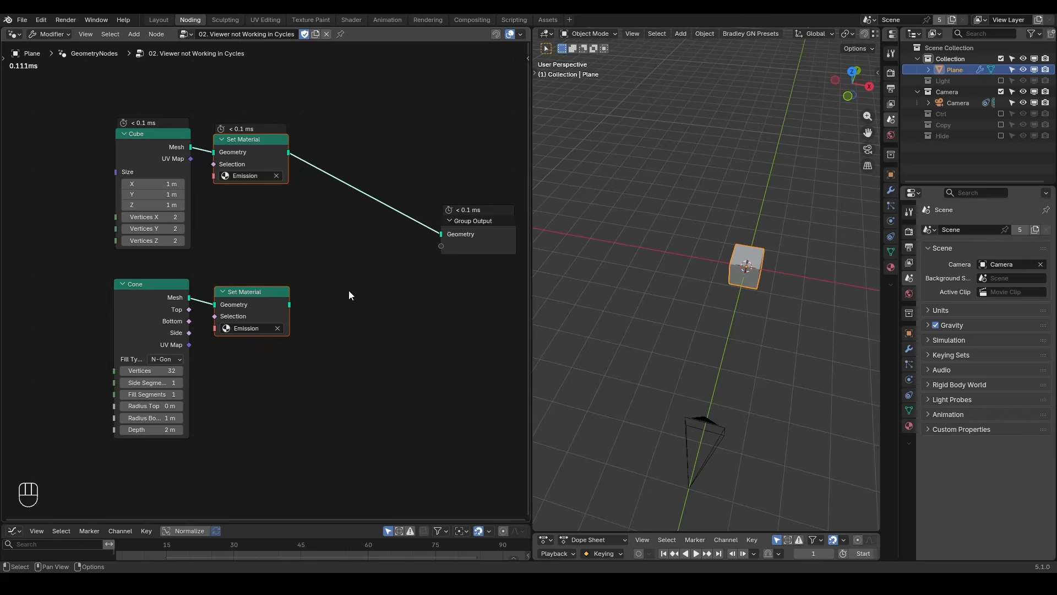
{"action": "left_click", "coordinate": [371, 287]}
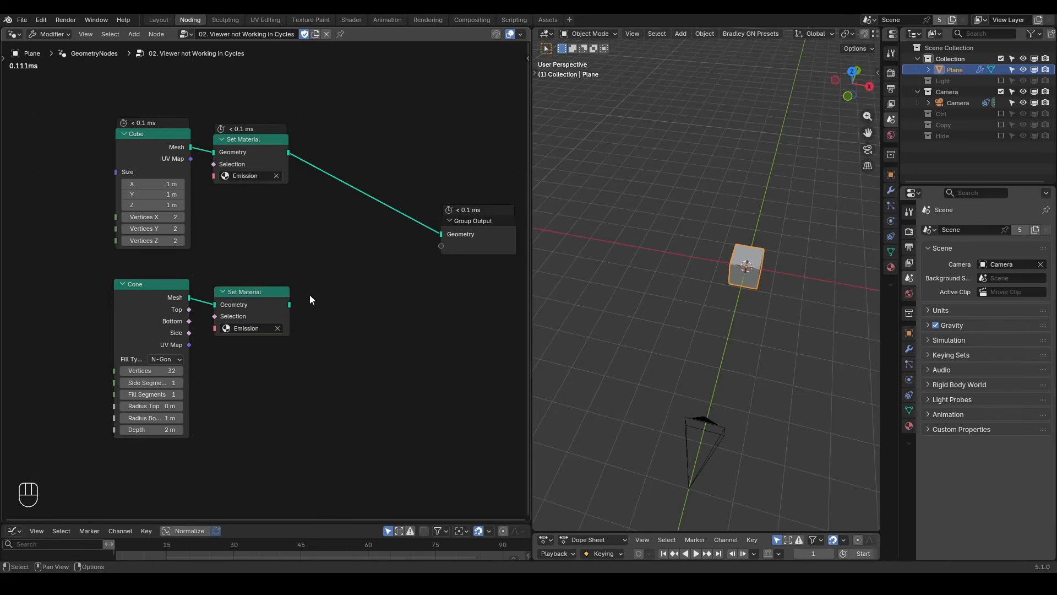
- Preview the Cone's Set Material output in a Viewer and show the viewport in Rendered shading without overlays
{"action": "left_click", "coordinate": [269, 299], "text": "ctrl+shift"}
{"action": "middle_click_drag", "start_coordinate": [677, 333], "coordinate": [681, 265]}
{"action": "key", "text": "z"}
{"action": "left_click", "coordinate": [685, 206]}
{"action": "middle_click_drag", "start_coordinate": [774, 178], "coordinate": [789, 211], "text": "shift"}
{"action": "scroll", "coordinate": [791, 34], "scroll_direction": "down", "scroll_amount": 8}
{"action": "left_click", "coordinate": [791, 33]}
- Set the render engine to Cycles and link the Cone's Set Material output to the Group Output
{"action": "left_click", "coordinate": [909, 231]}
{"action": "left_click", "coordinate": [989, 229]}
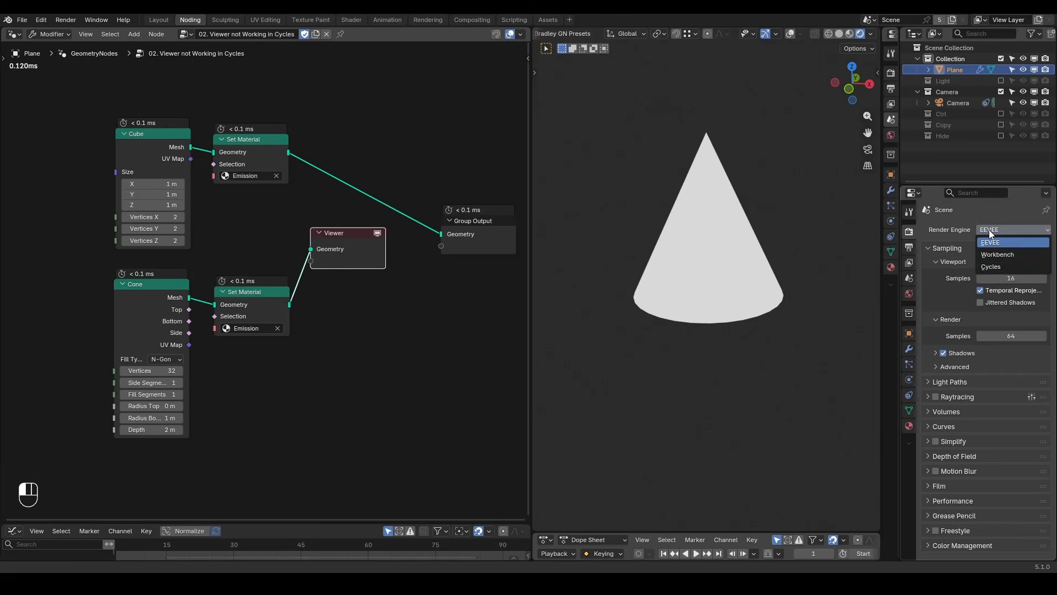
{"action": "left_click", "coordinate": [1016, 264]}
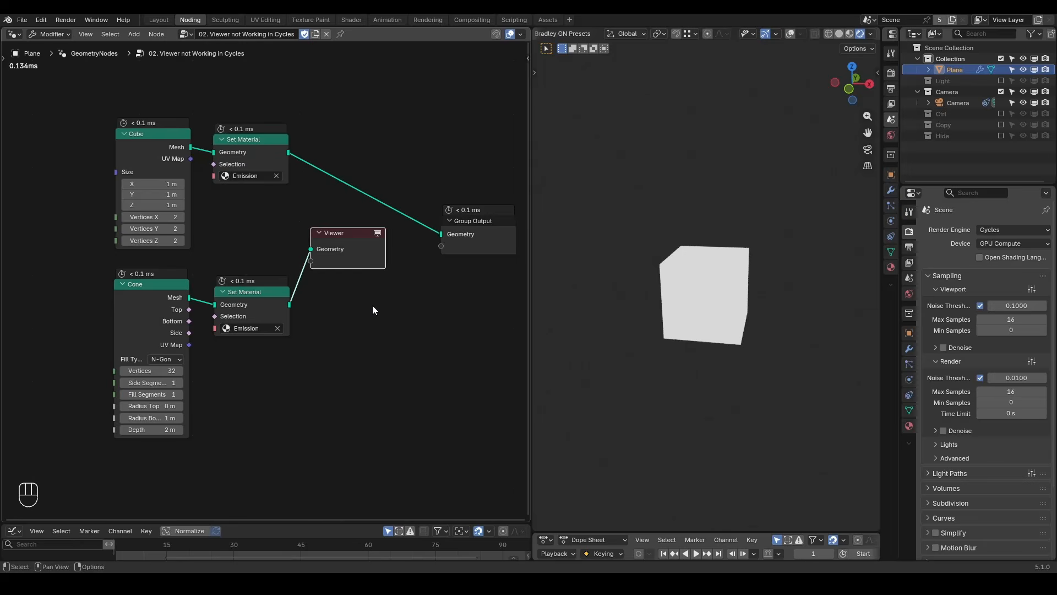
{"action": "left_click", "coordinate": [262, 300], "text": "alt+shift"}
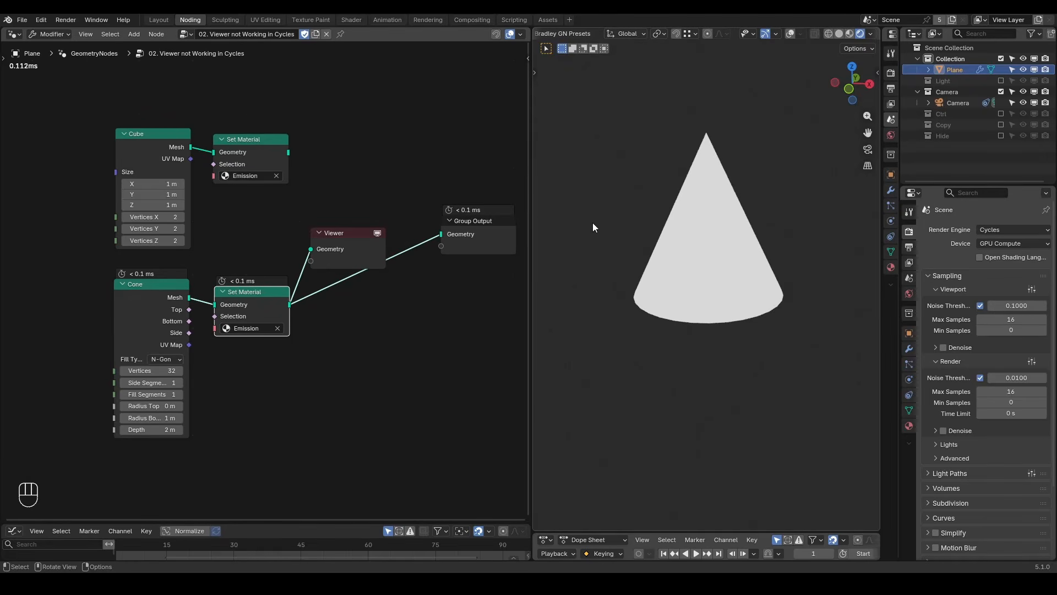
- Switch the viewport to Material Preview shading and preview the Cube's Set Material output in the Viewer
{"action": "key", "text": "z"}
{"action": "left_click", "coordinate": [593, 279]}
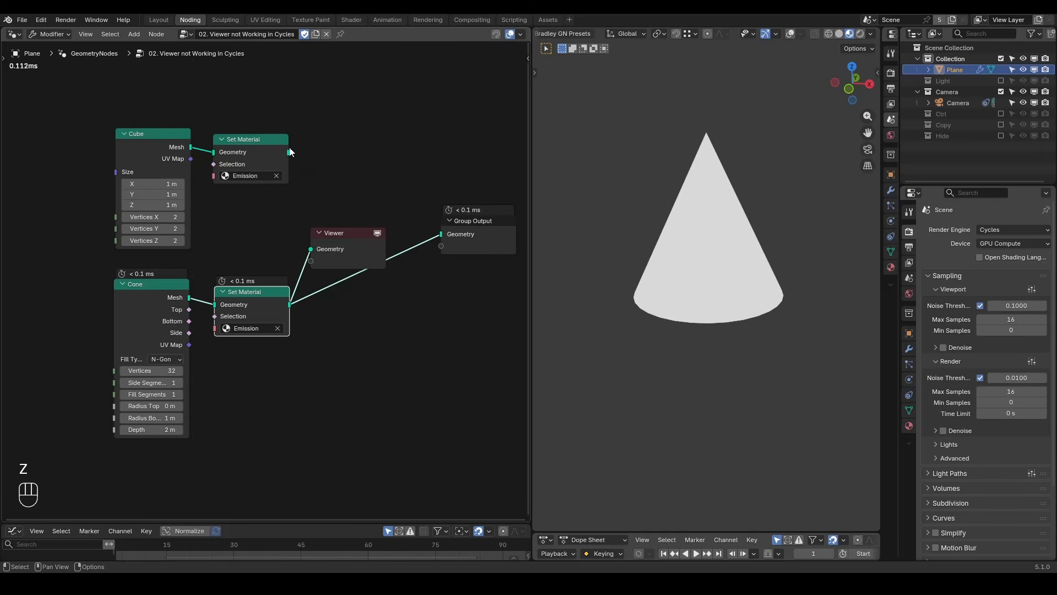
{"action": "left_click", "coordinate": [264, 150], "text": "ctrl+shift"}
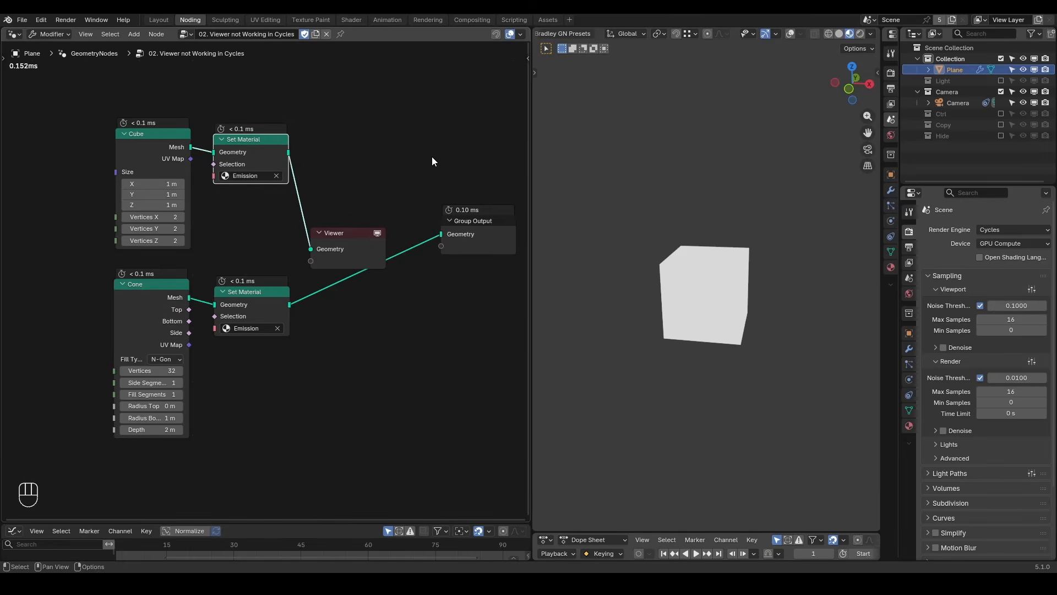
{"action": "key", "text": "shift+ctrl+alt+q"}
- Set the render engine to EEVEE and turn the viewport overlays back on
{"action": "left_click", "coordinate": [1012, 230]}
{"action": "left_click", "coordinate": [991, 237]}
{"action": "left_click", "coordinate": [854, 34]}
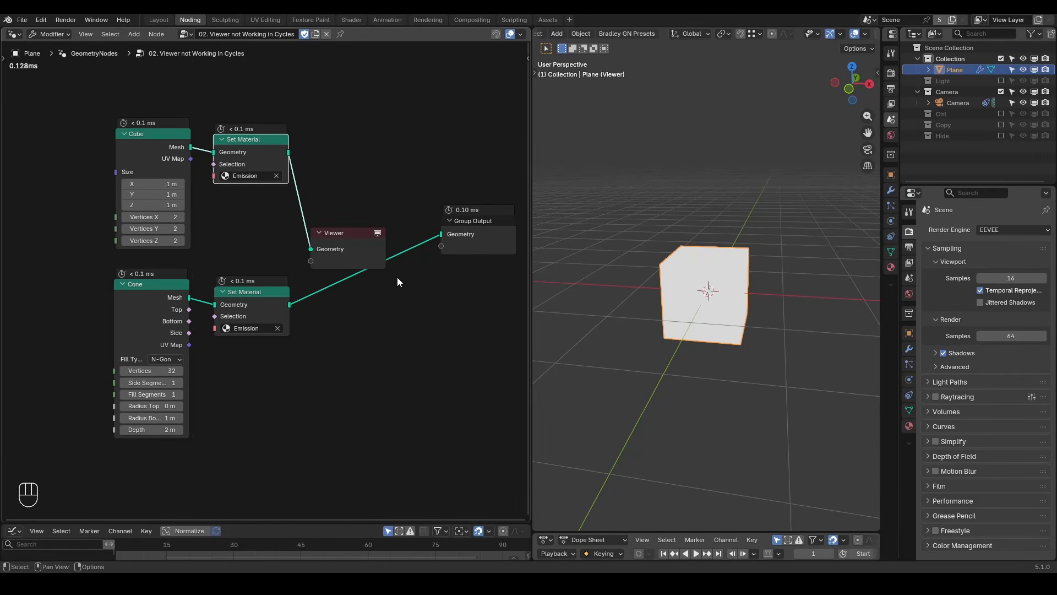
- Assign viewer shortcut 1 to the Cube branch's Viewer node and use it to toggle the preview off and on
{"action": "left_click", "coordinate": [370, 254]}
{"action": "key", "text": "ctrl+1"}
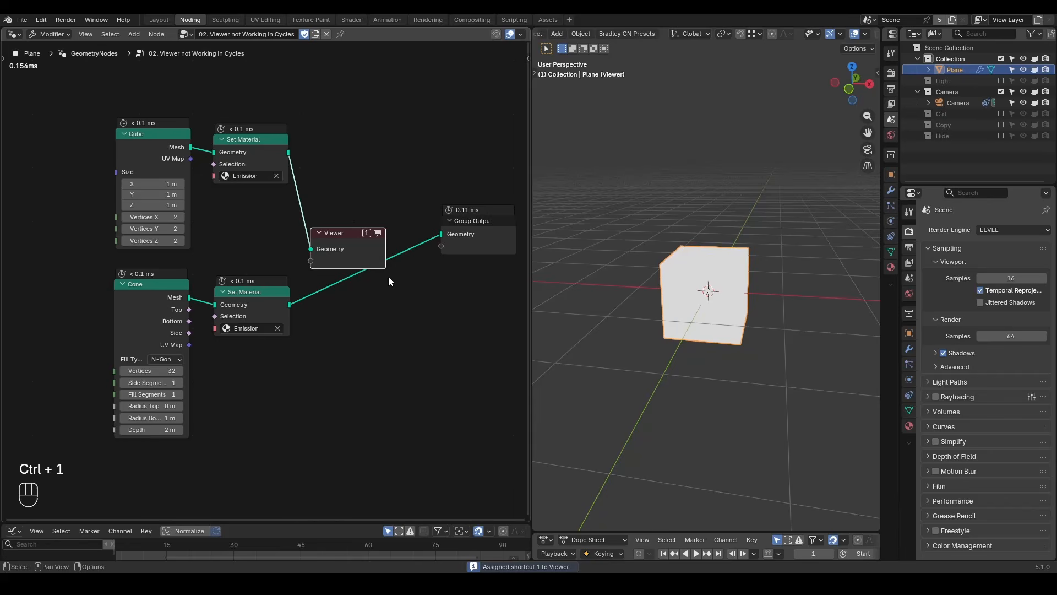
{"action": "key", "text": "1"}
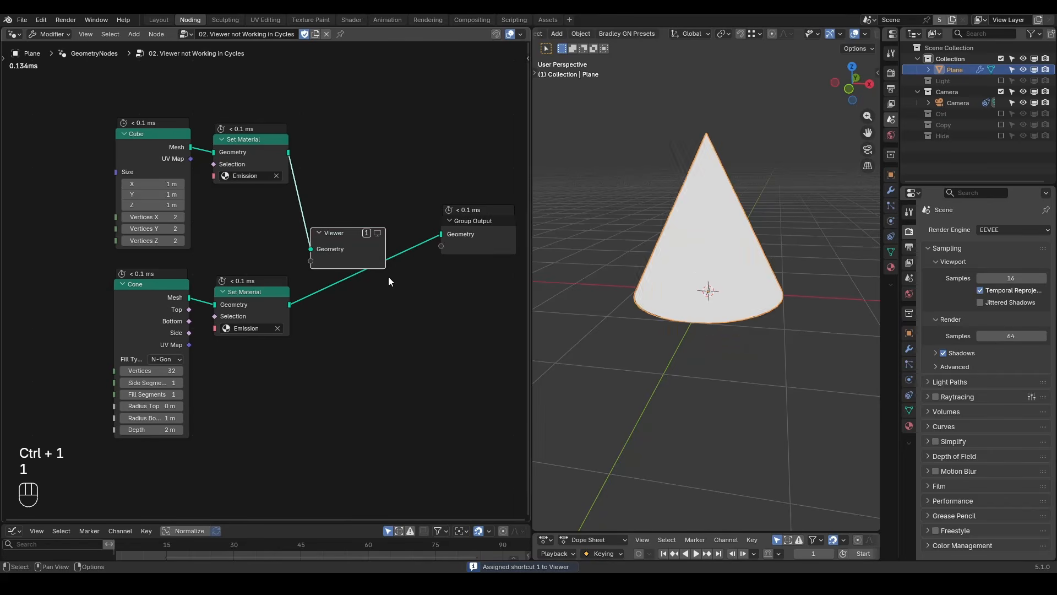
{"action": "key", "text": "1"}
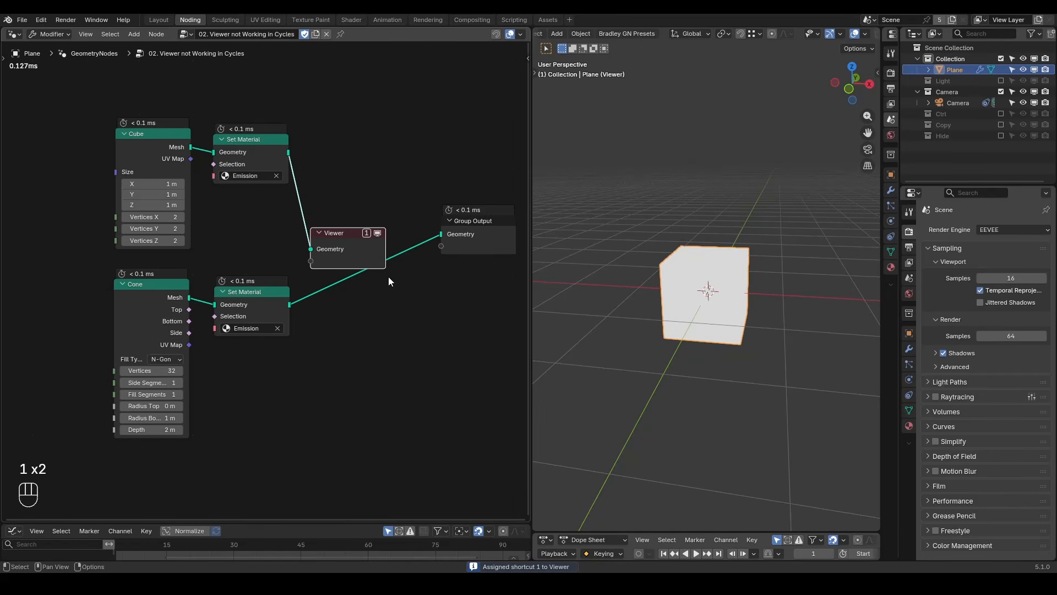
- Preview the Cone's Set Material output in a second Viewer node and assign viewer shortcut 2 to it
{"action": "left_click", "coordinate": [279, 306], "text": "ctrl+shift"}
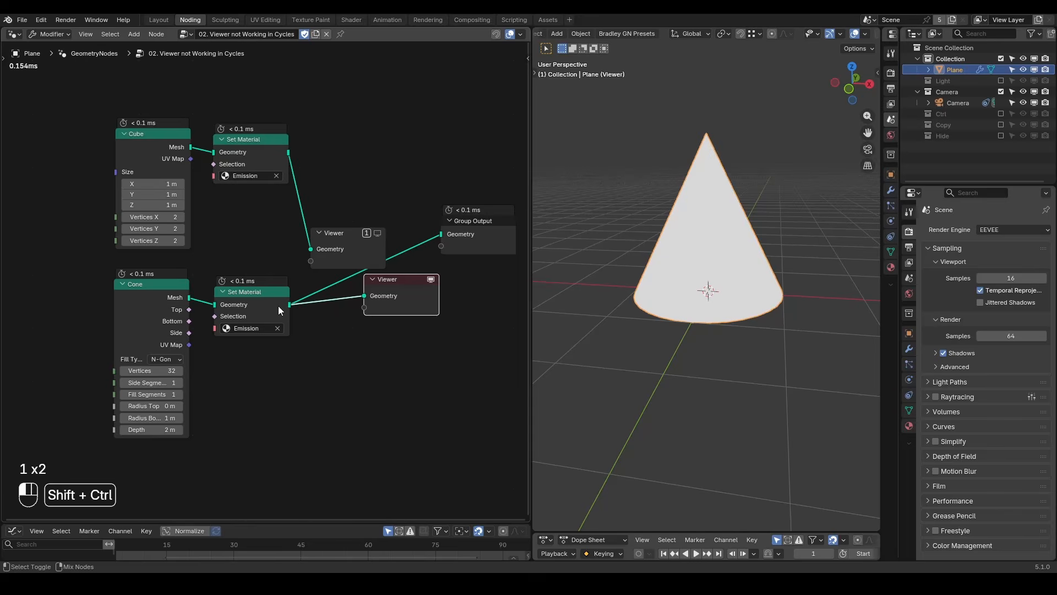
{"action": "key", "text": "ctrl+2"}
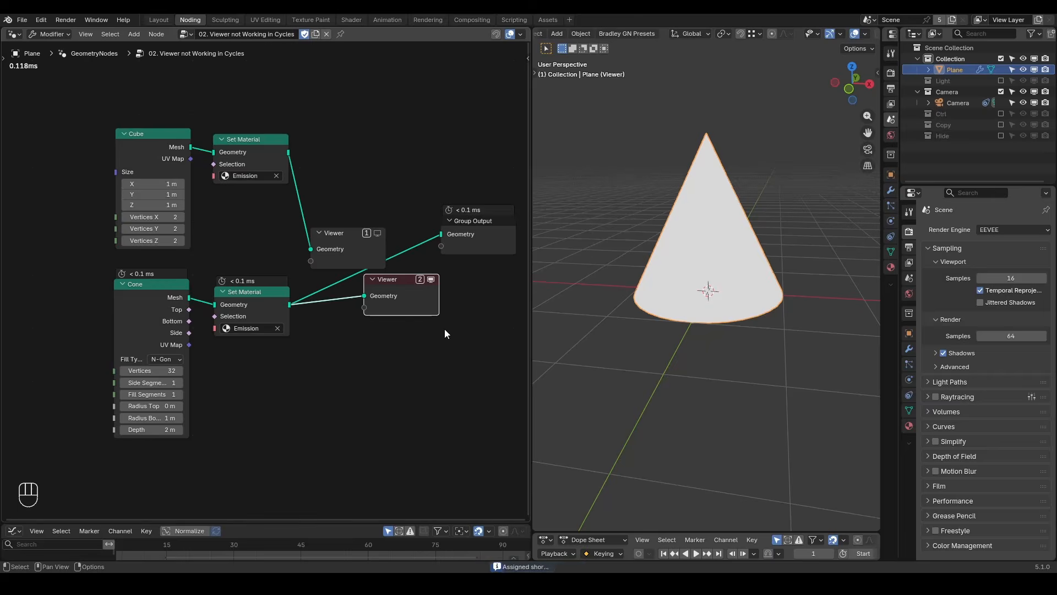
- Alternate the viewport preview between Viewers 1 and 2 several times, finishing on Viewer 1
{"action": "key", "text": "1"}
{"action": "key", "text": "2"}
{"action": "key", "text": "1"}
{"action": "key", "text": "2"}
{"action": "key", "text": "1"}
{"action": "key", "text": "2"}
{"action": "key", "text": "1"}
{"action": "key", "text": "2"}
{"action": "key", "text": "1"}
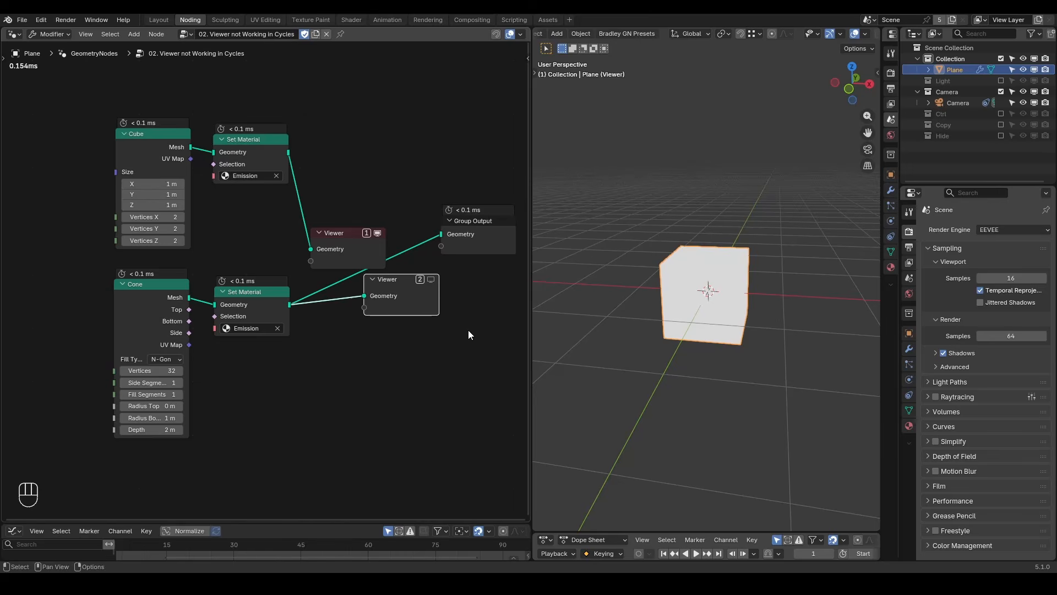
{"action": "key", "text": "shift+ctrl+alt+w"}
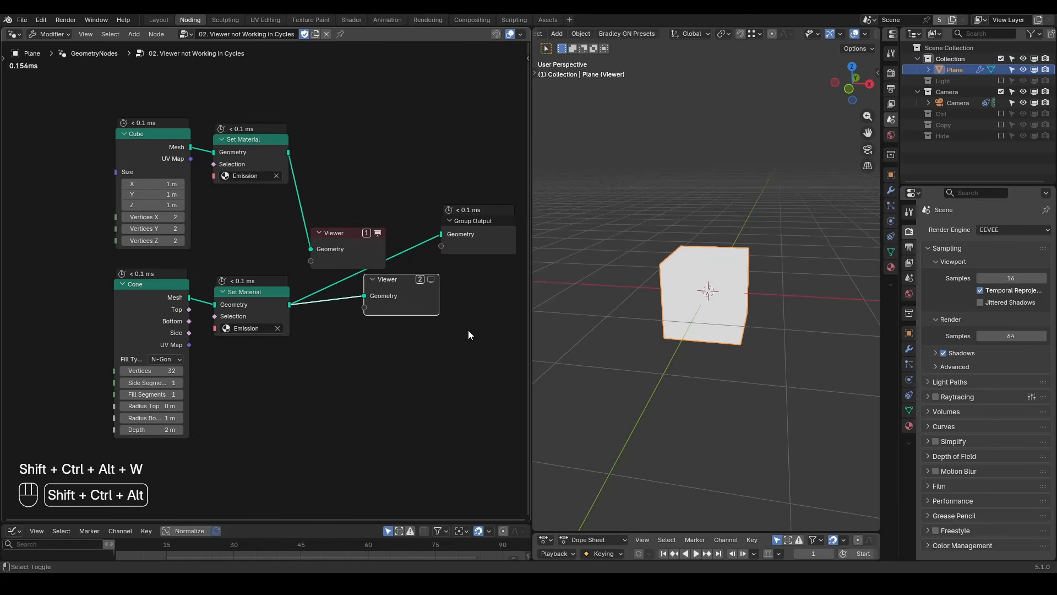
{"action": "key", "text": "shift+ctrl+alt+q"}
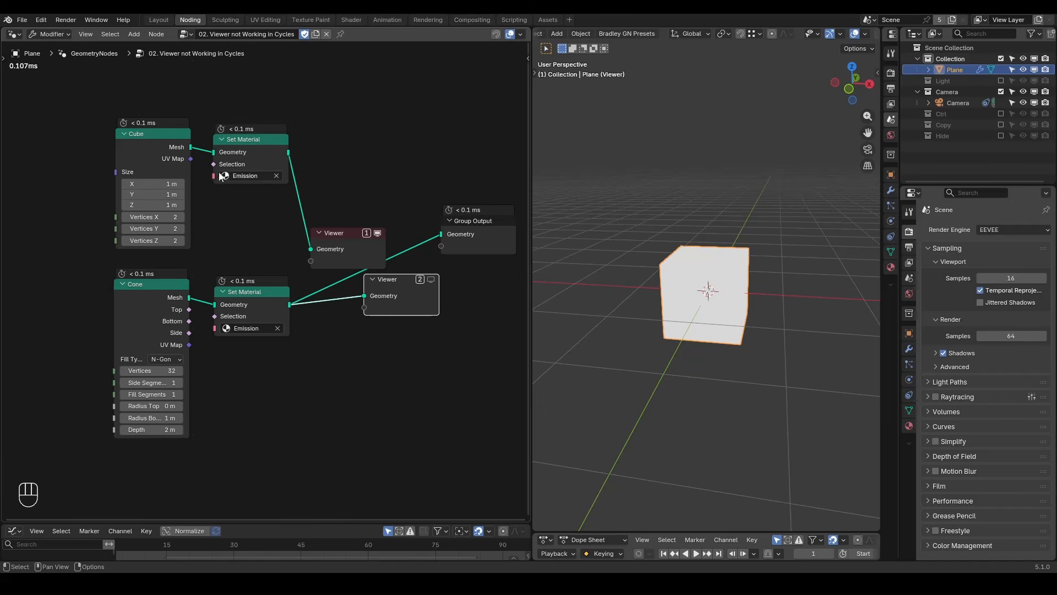
- Add a Math node set to Add below the Viewers and preview its Value output in a third Viewer
{"action": "mouse_move", "coordinate": [215, 177]}
{"action": "mouse_move", "coordinate": [191, 150]}
{"action": "key", "text": "ctrl+a"}
{"action": "type", "text": "add"}
{"action": "key", "text": "Return"}
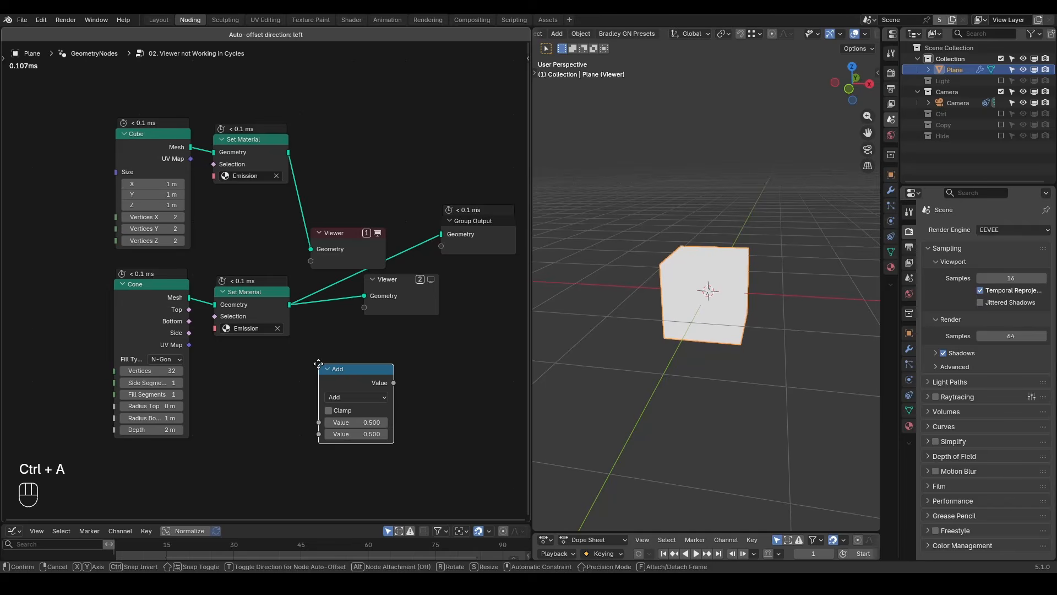
{"action": "left_click", "coordinate": [298, 361]}
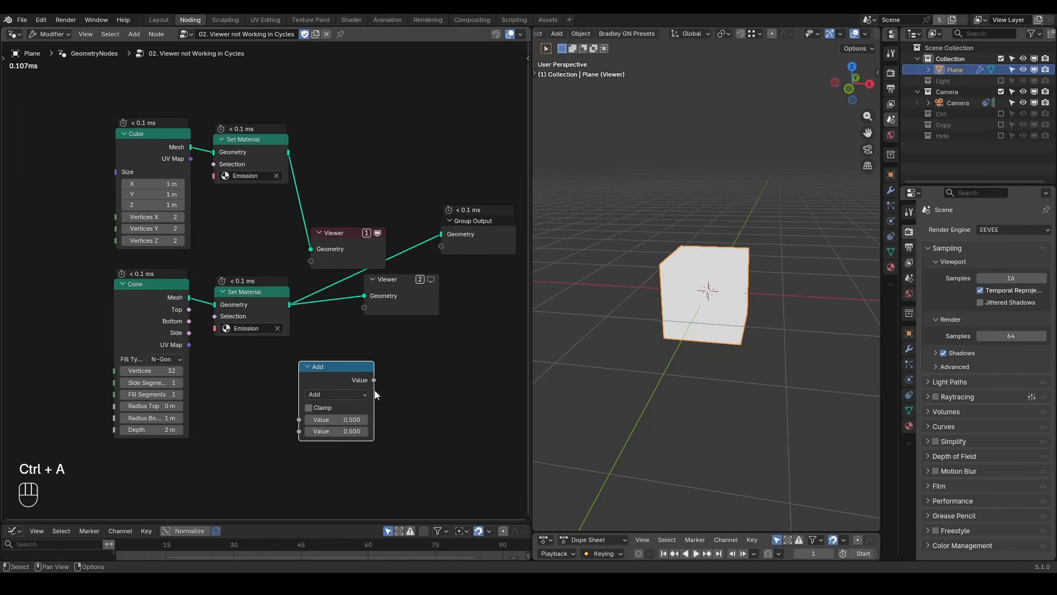
{"action": "left_click", "coordinate": [335, 376], "text": "ctrl+shift"}
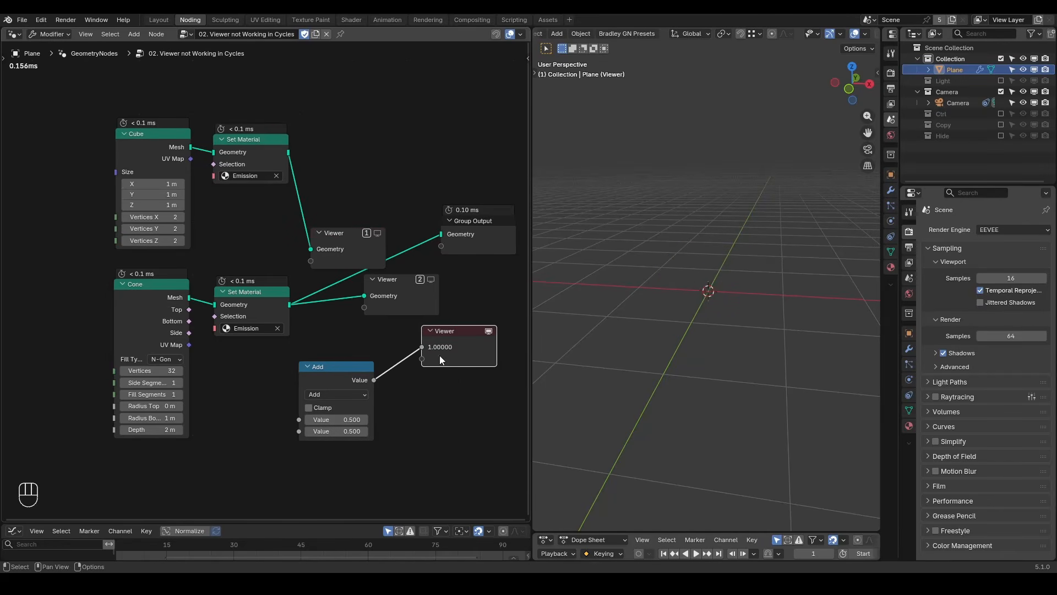
- Underline the value shown in the third Viewer with an annotation stroke and inspect the Cube's Vertices X socket
{"action": "key", "text": "d"}
{"action": "left_click_drag", "start_coordinate": [425, 357], "coordinate": [475, 356]}
{"action": "mouse_move", "coordinate": [374, 380]}
{"action": "mouse_move", "coordinate": [115, 218]}
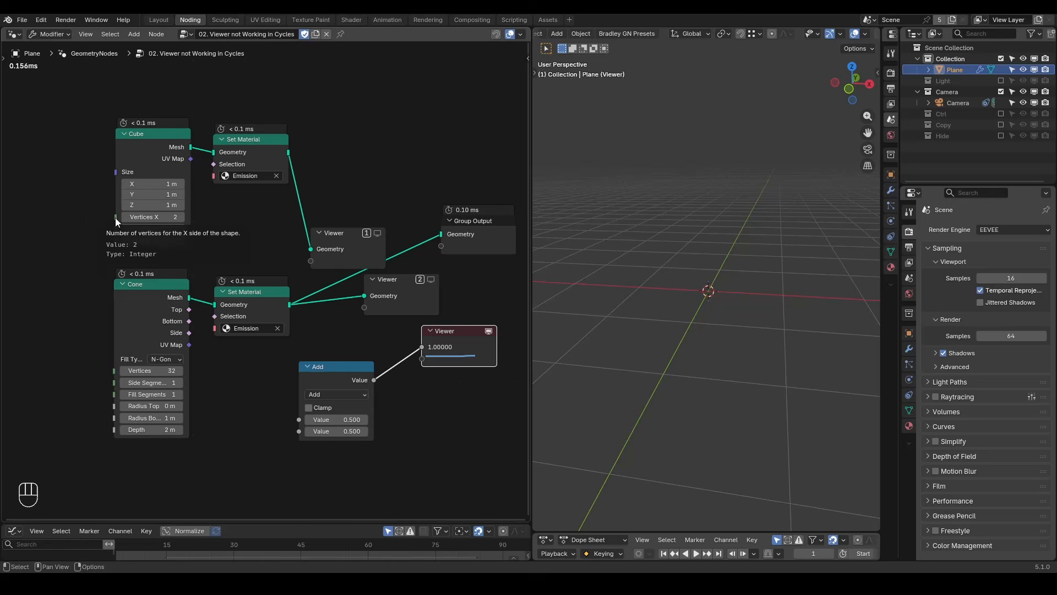
{"action": "key", "text": "shift+ctrl+alt+q"}
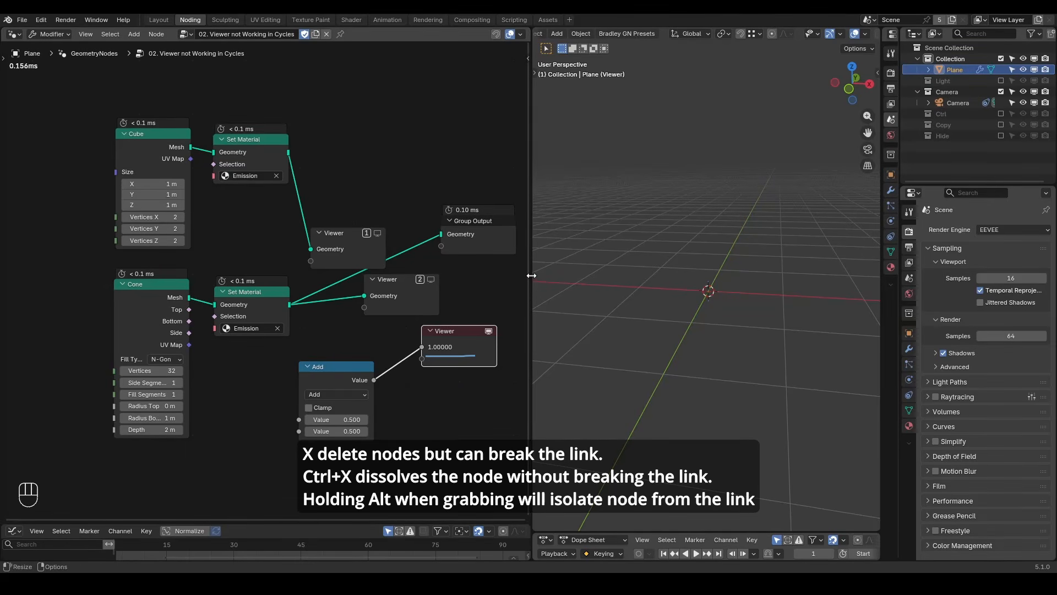
- Move the Group Output farther from the other nodes and delete the three Viewers and the Add node
{"action": "left_click_drag", "start_coordinate": [530, 275], "coordinate": [646, 278]}
{"action": "middle_click_drag", "start_coordinate": [577, 298], "coordinate": [519, 279]}
{"action": "left_click_drag", "start_coordinate": [486, 219], "coordinate": [600, 224]}
{"action": "left_click_drag", "start_coordinate": [468, 149], "coordinate": [296, 435]}
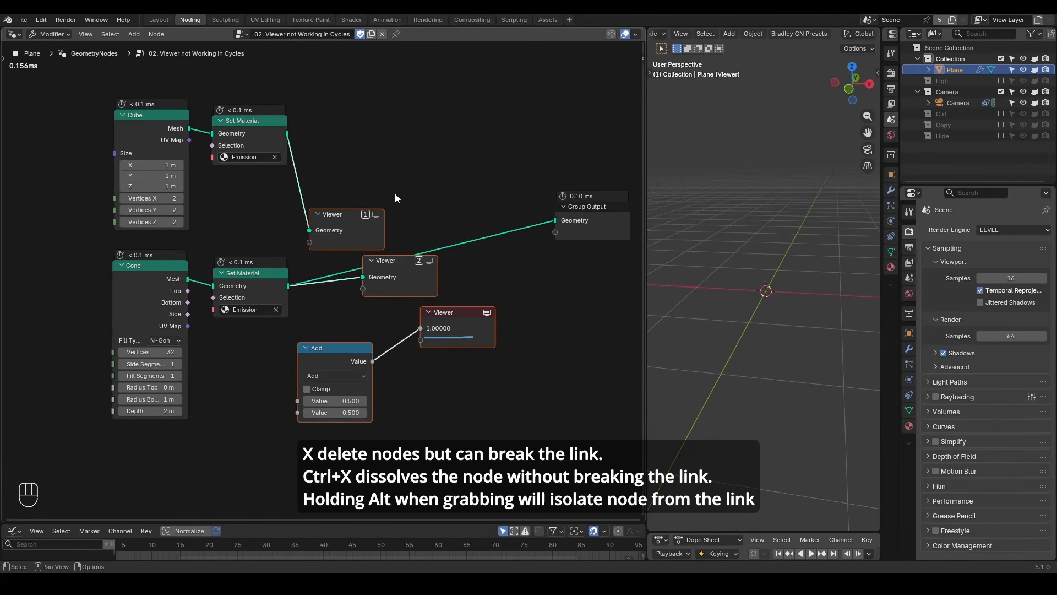
{"action": "key", "text": "x"}
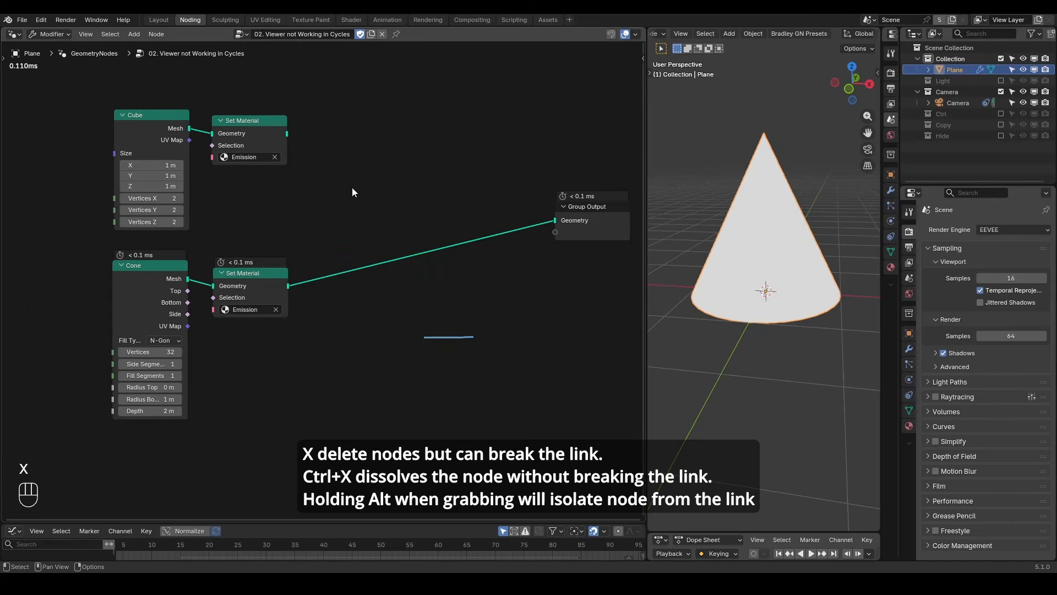
- Delete the Cone's Set Material node together with its links and undo the deletion
{"action": "left_click_drag", "start_coordinate": [306, 251], "coordinate": [252, 338]}
{"action": "key", "text": "x"}
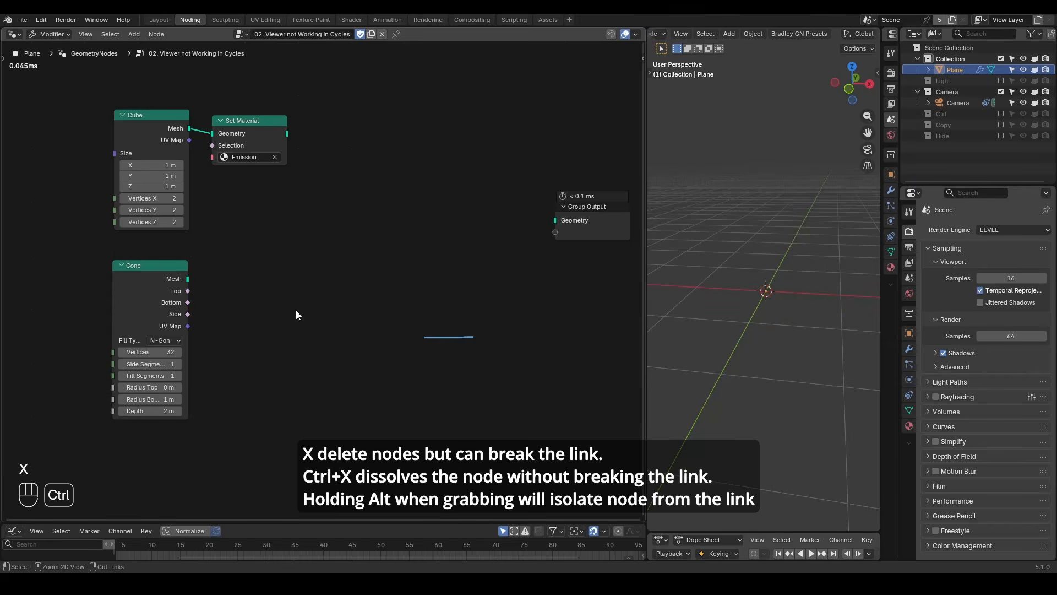
{"action": "key", "text": "ctrl+z"}
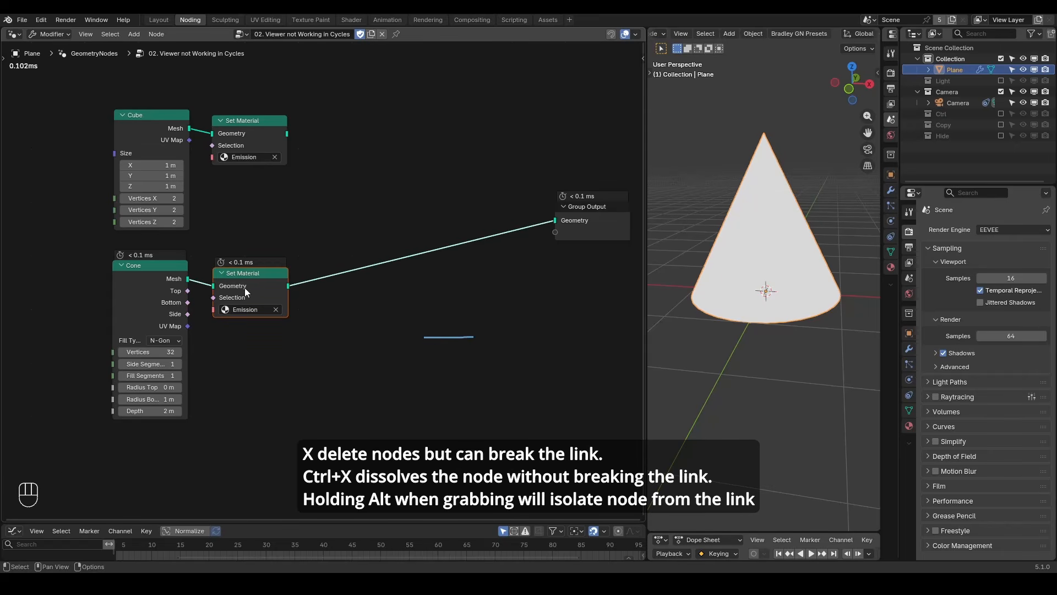
- Shift the Cone's Set Material node along its link, dissolve it with the link preserved, and undo the dissolve
{"action": "left_click_drag", "start_coordinate": [245, 287], "coordinate": [332, 273]}
{"action": "key", "text": "ctrl+x"}
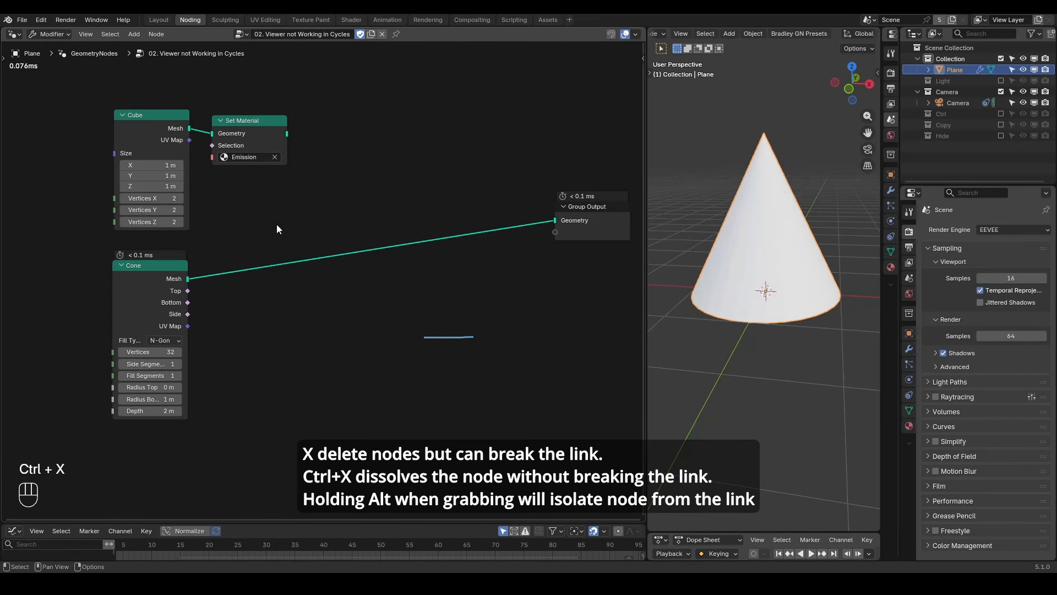
{"action": "key", "text": "ctrl+z"}
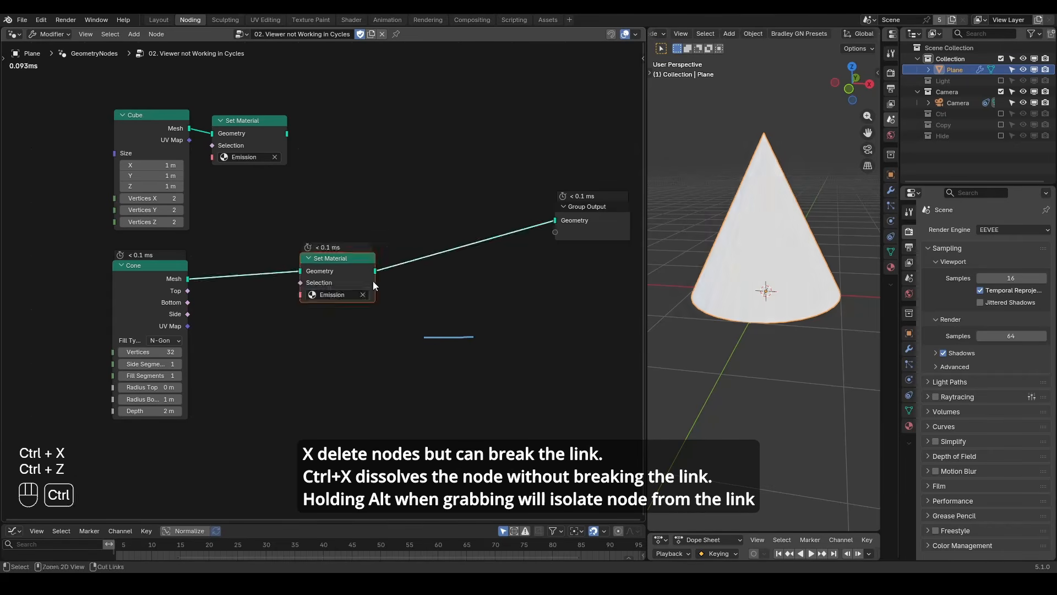
- Detach the Cone's Set Material node from its link and insert it back between the Cone and Group Output
{"action": "left_click_drag", "start_coordinate": [350, 302], "coordinate": [543, 358], "text": "alt"}
{"action": "mouse_move", "coordinate": [543, 317]}
{"action": "left_mouse_down"}
{"action": "mouse_move", "coordinate": [403, 231]}
{"action": "mouse_move", "coordinate": [384, 245]}
{"action": "left_mouse_up"}
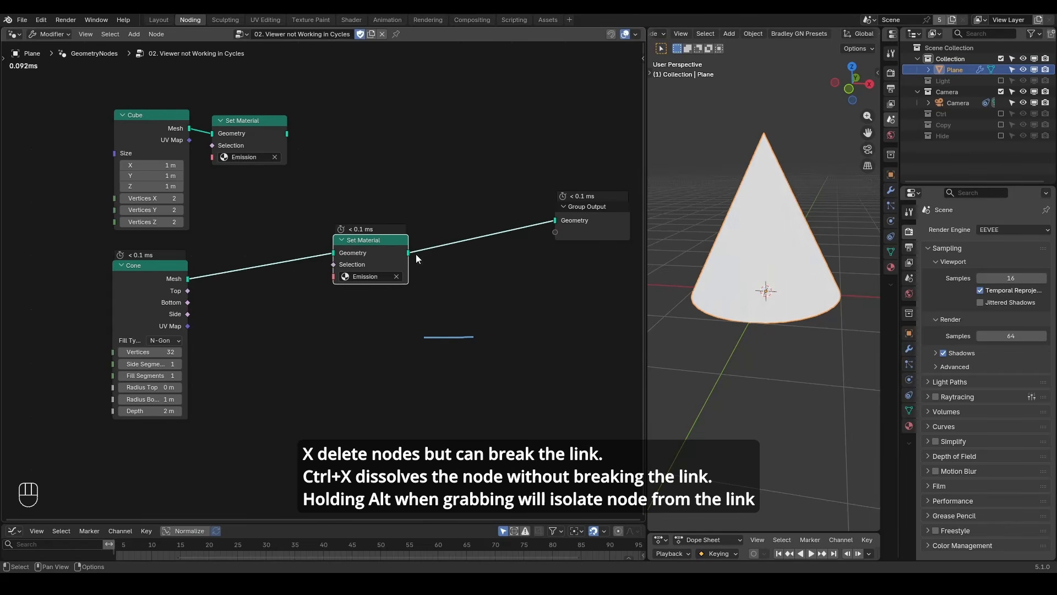
- Erase the annotation stroke and detach the Cube's Set Material node to chain it with the Cone's Set Material before the Group Output
{"action": "key", "text": "d"}
{"action": "left_click_drag", "start_coordinate": [242, 123], "coordinate": [461, 218], "text": "alt"}
{"action": "left_click_drag", "start_coordinate": [375, 245], "coordinate": [500, 222], "text": "alt"}
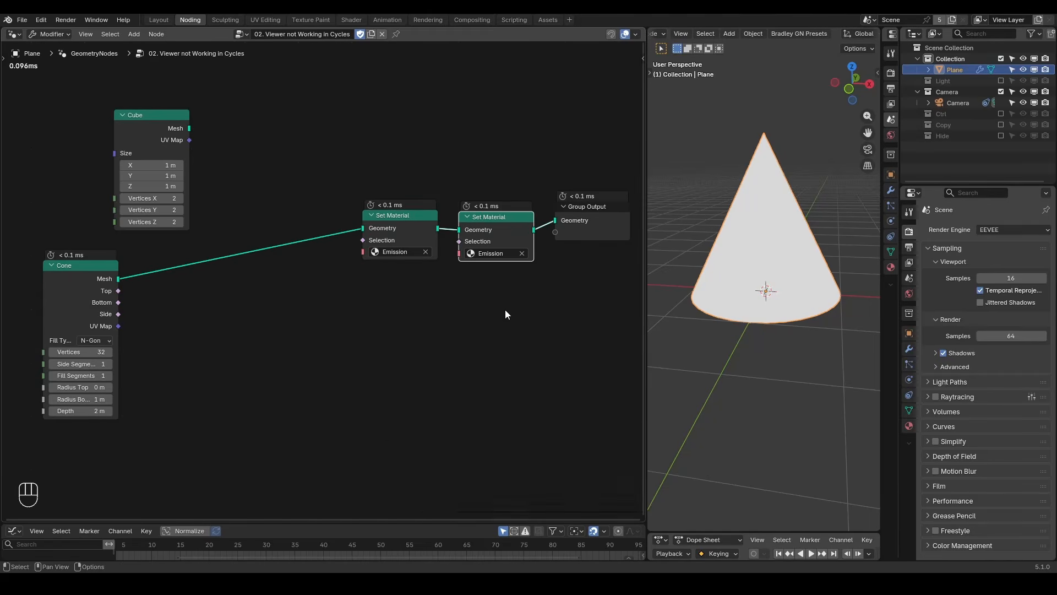
{"action": "key", "text": "shift+ctrl+alt+q"}
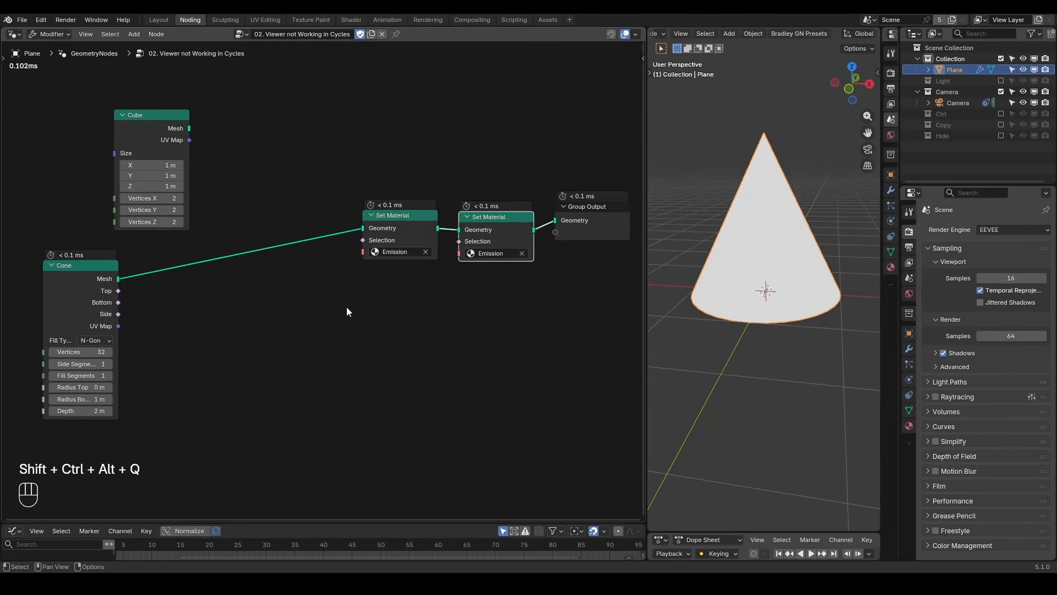
- Add a reroute on the Cone's link to the first Set Material and place it level with the Cone's Mesh output
{"action": "right_click_drag", "start_coordinate": [265, 234], "coordinate": [276, 287], "text": "shift"}
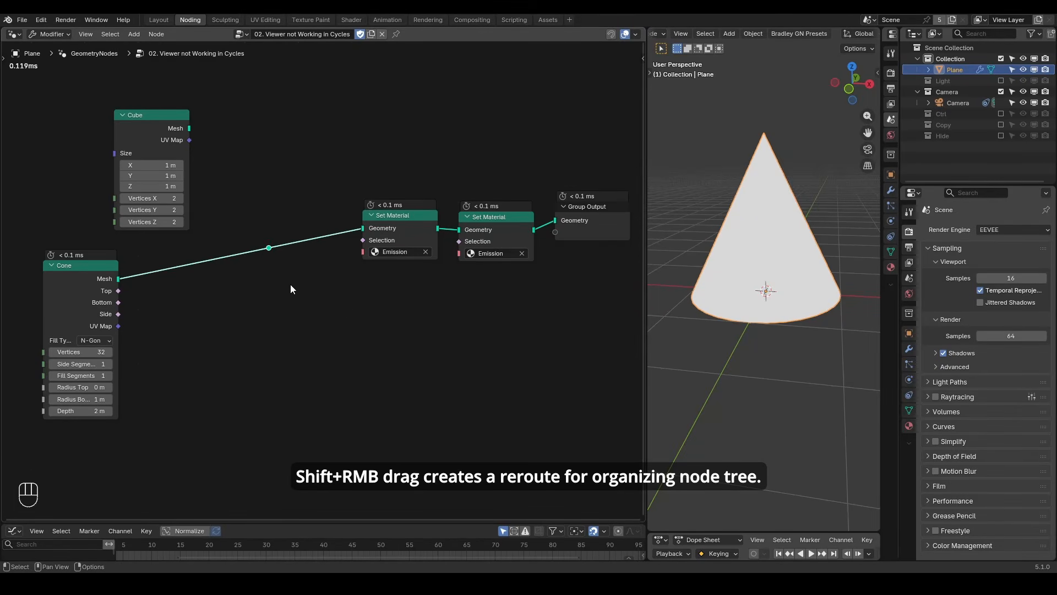
{"action": "key", "text": "g"}
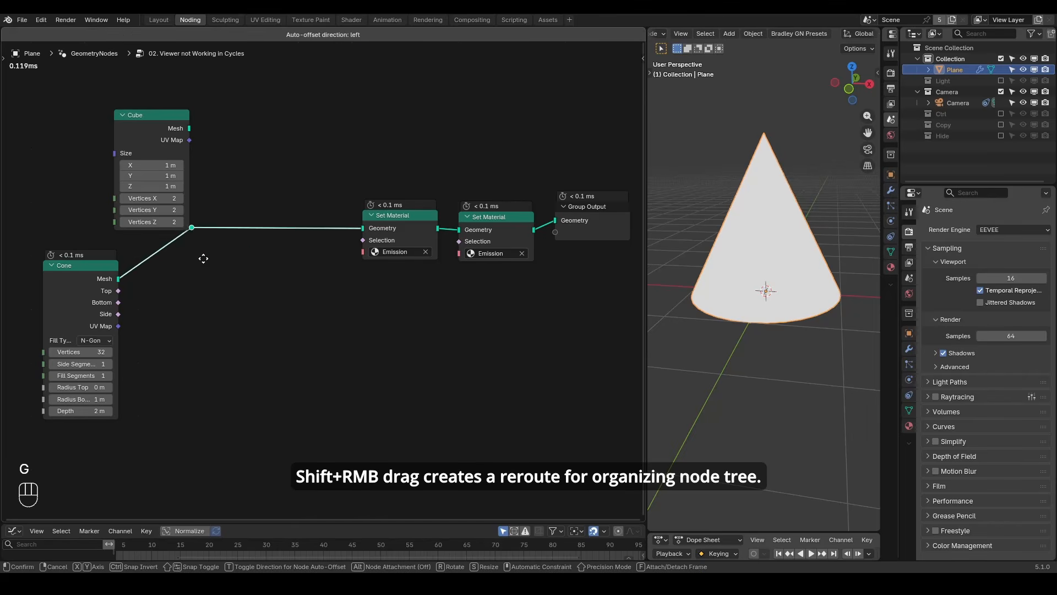
{"action": "left_click", "coordinate": [187, 264]}
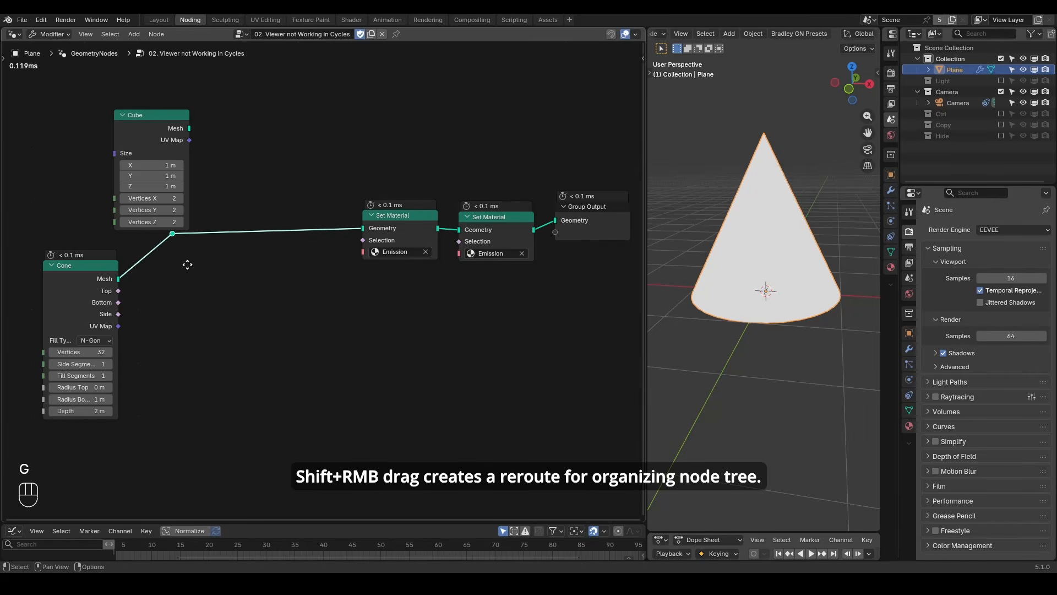
{"action": "key", "text": "g"}
{"action": "left_click", "coordinate": [324, 309]}
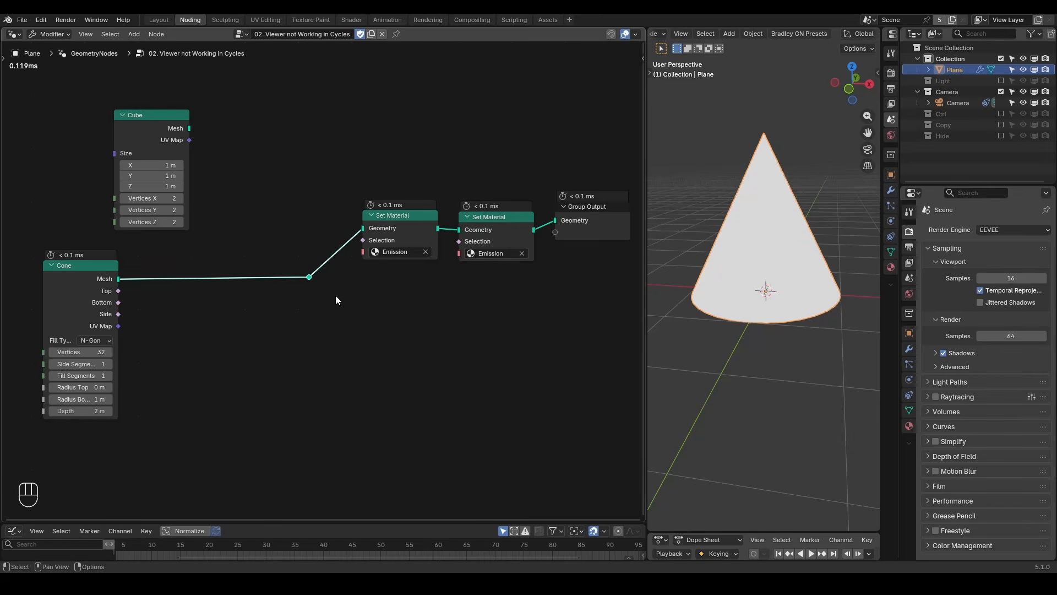
- Branch a link from the reroute into a new Extrude Mesh node placed below the Set Material nodes
{"action": "left_click_drag", "start_coordinate": [307, 280], "coordinate": [378, 326]}
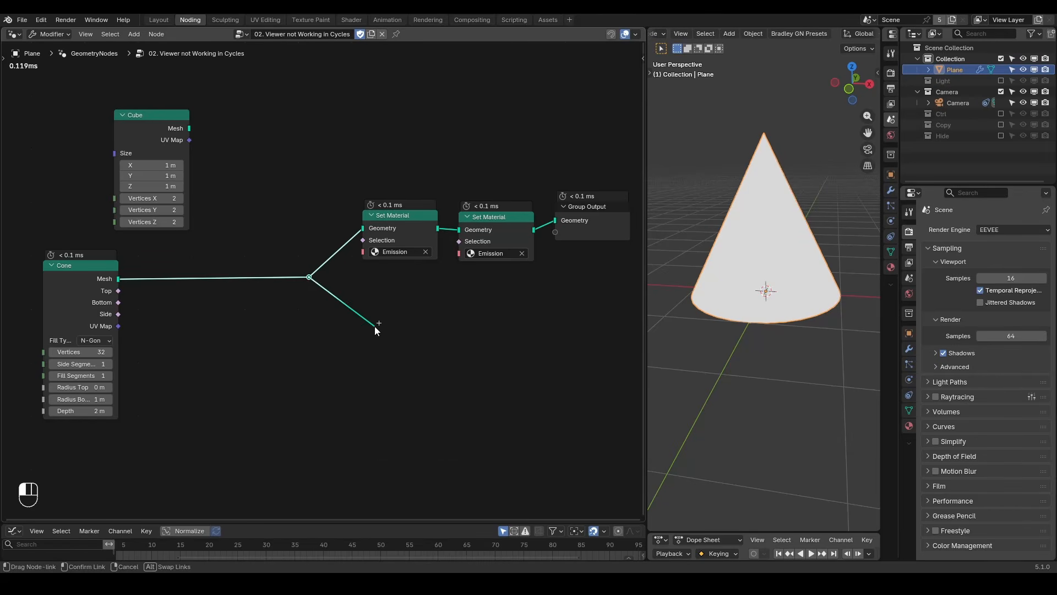
{"action": "type", "text": "extrude"}
{"action": "key", "text": "Return"}
{"action": "left_click", "coordinate": [369, 332]}
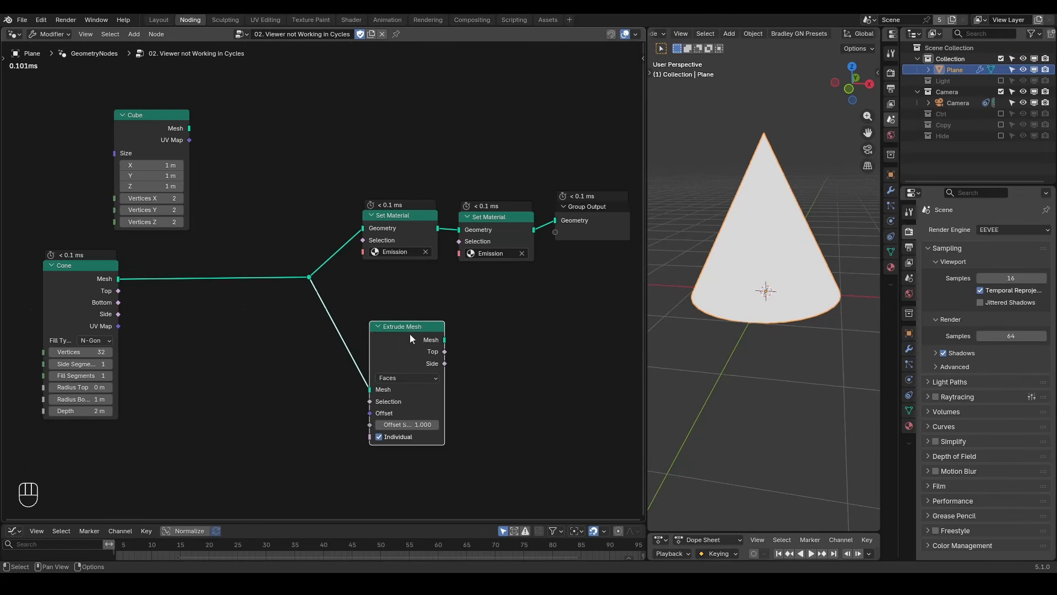
- Connect the Extrude Mesh output to the Group Output and switch the viewport to Solid shading
{"action": "left_click", "coordinate": [410, 334], "text": "alt+shift"}
{"action": "scroll", "coordinate": [715, 283], "scroll_direction": "down", "scroll_amount": 5}
{"action": "key", "text": "z"}
{"action": "left_click", "coordinate": [785, 282]}
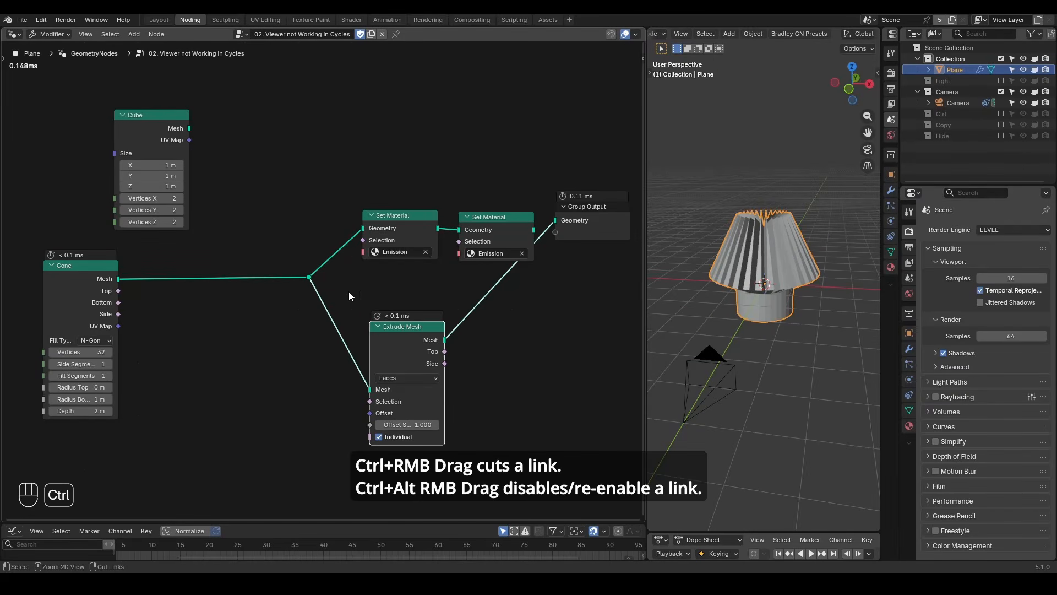
- Cut and reconnect the link from the reroute to Extrude Mesh, and disable and re-enable that same link
{"action": "right_click_drag", "start_coordinate": [333, 322], "coordinate": [308, 366], "text": "ctrl"}
{"action": "left_click_drag", "start_coordinate": [307, 278], "coordinate": [369, 389]}
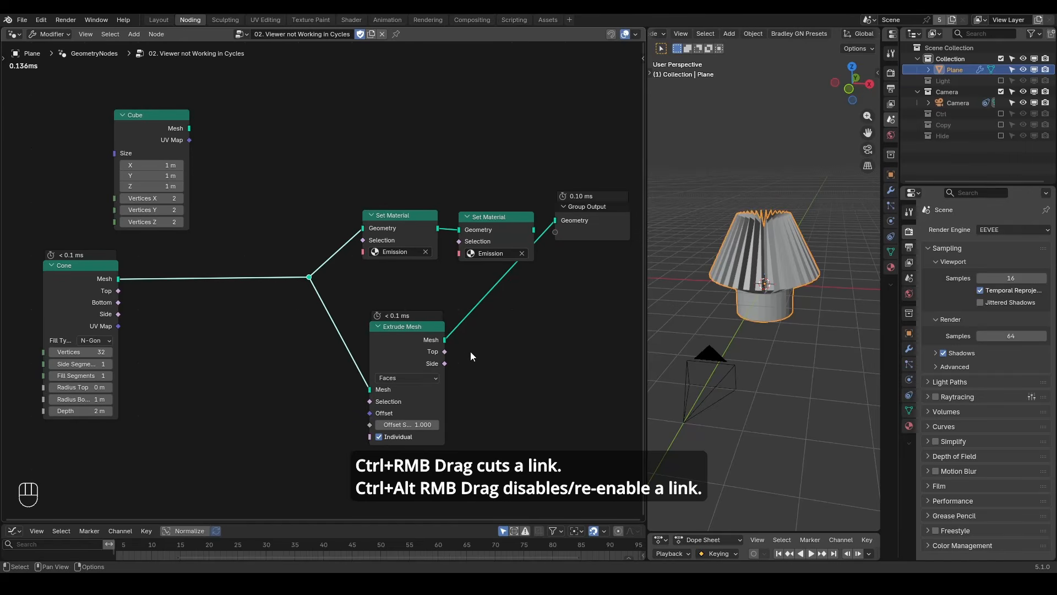
{"action": "right_click_drag", "start_coordinate": [342, 325], "coordinate": [338, 370], "text": "ctrl+alt"}
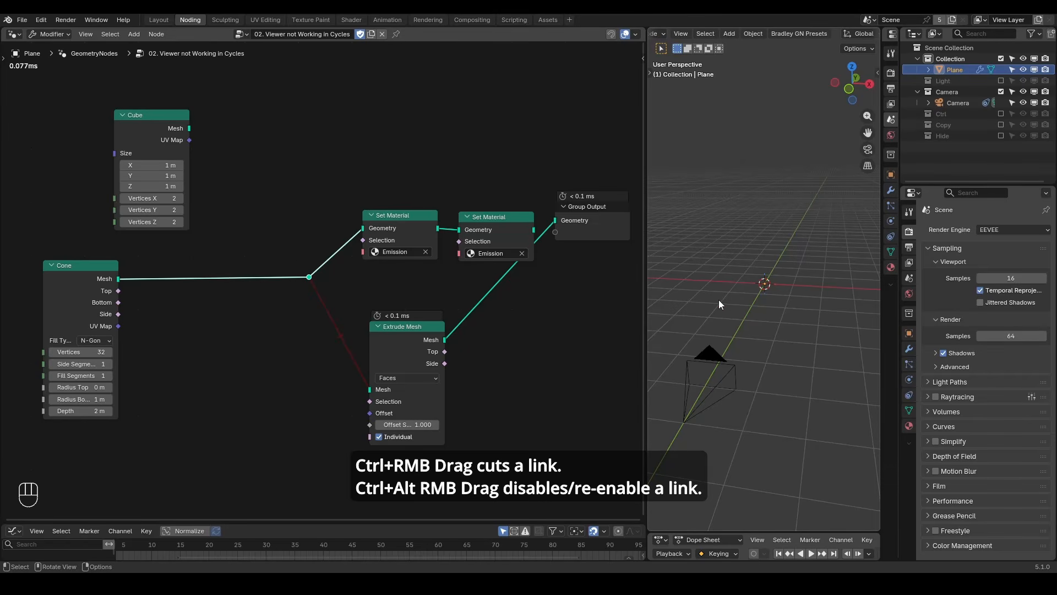
{"action": "right_click_drag", "start_coordinate": [338, 292], "coordinate": [322, 377], "text": "ctrl+alt"}
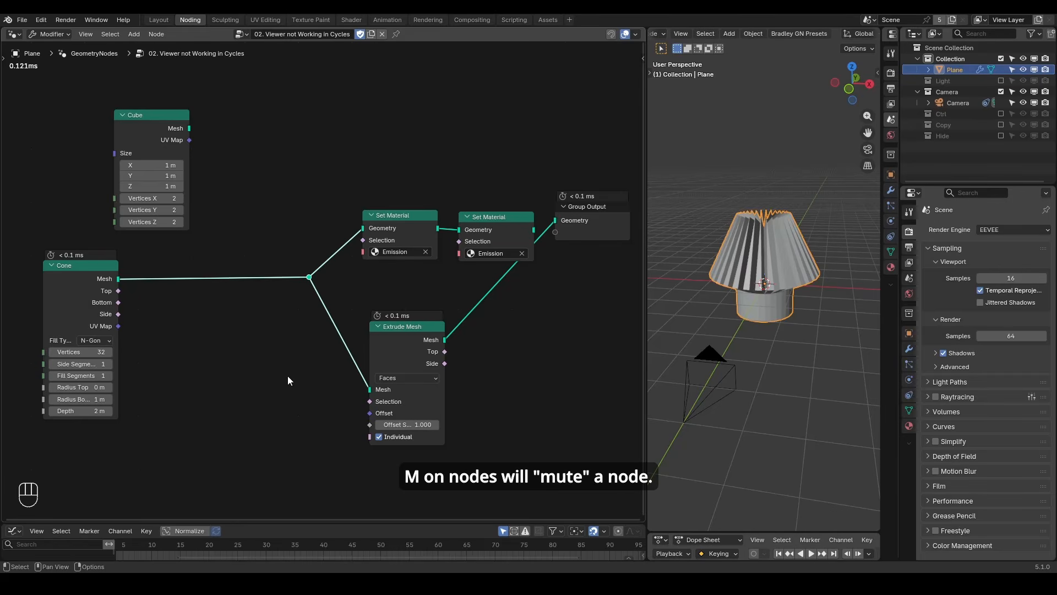
- Mute the Extrude Mesh node and draw an annotation arrow arching over it from its input side to its Mesh output
{"action": "left_click", "coordinate": [410, 349]}
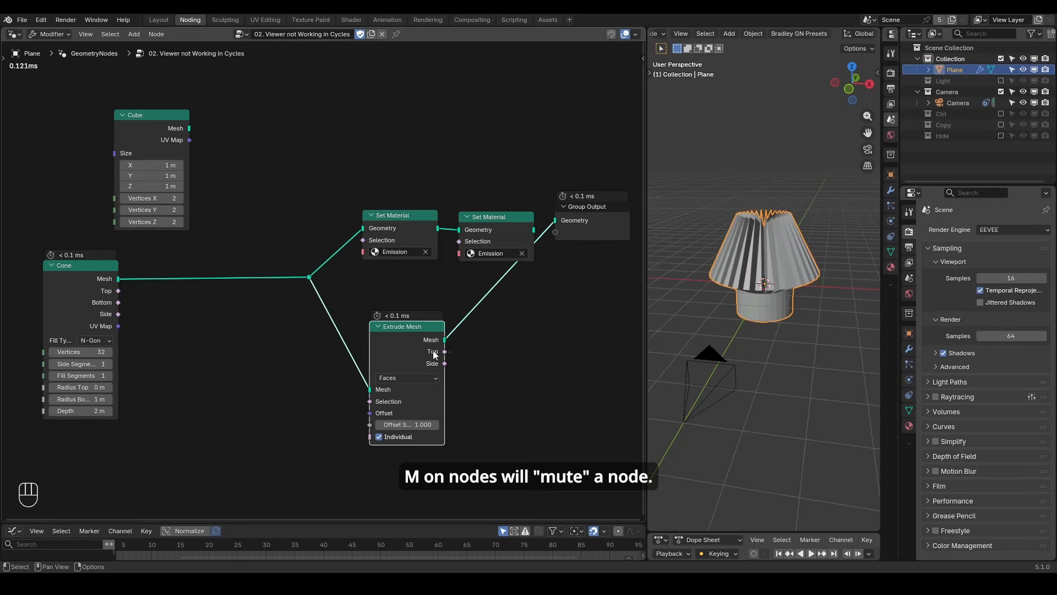
{"action": "key", "text": "m"}
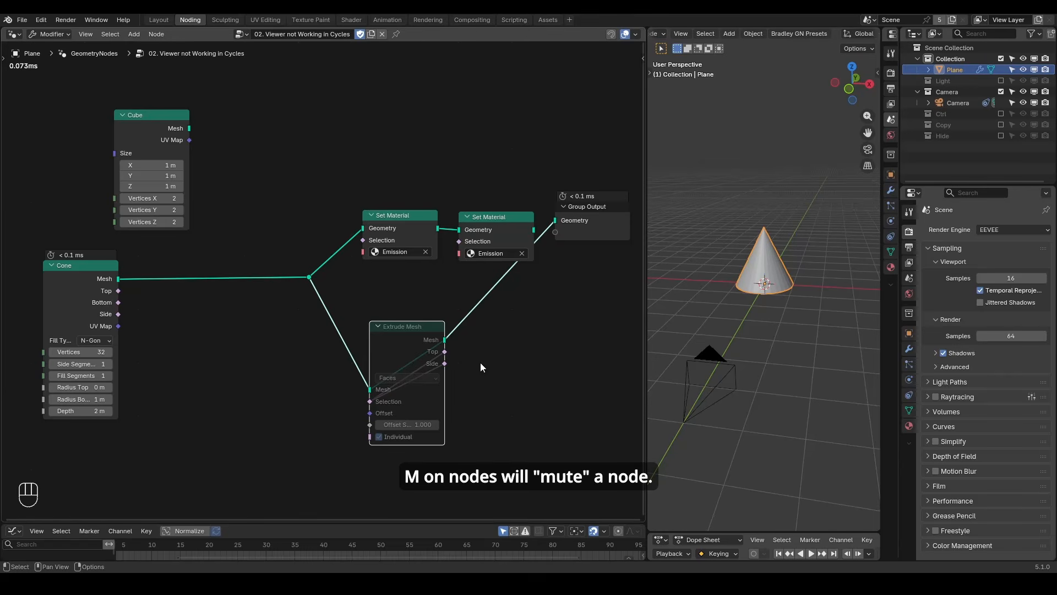
{"action": "scroll", "coordinate": [448, 338], "scroll_direction": "up", "scroll_amount": 2}
{"action": "key", "text": "d"}
{"action": "mouse_move", "coordinate": [307, 362]}
{"action": "left_mouse_down"}
{"action": "mouse_move", "coordinate": [312, 287]}
{"action": "mouse_move", "coordinate": [392, 235]}
{"action": "mouse_move", "coordinate": [438, 254]}
{"action": "mouse_move", "coordinate": [437, 289]}
{"action": "mouse_move", "coordinate": [452, 282]}
{"action": "left_mouse_up"}
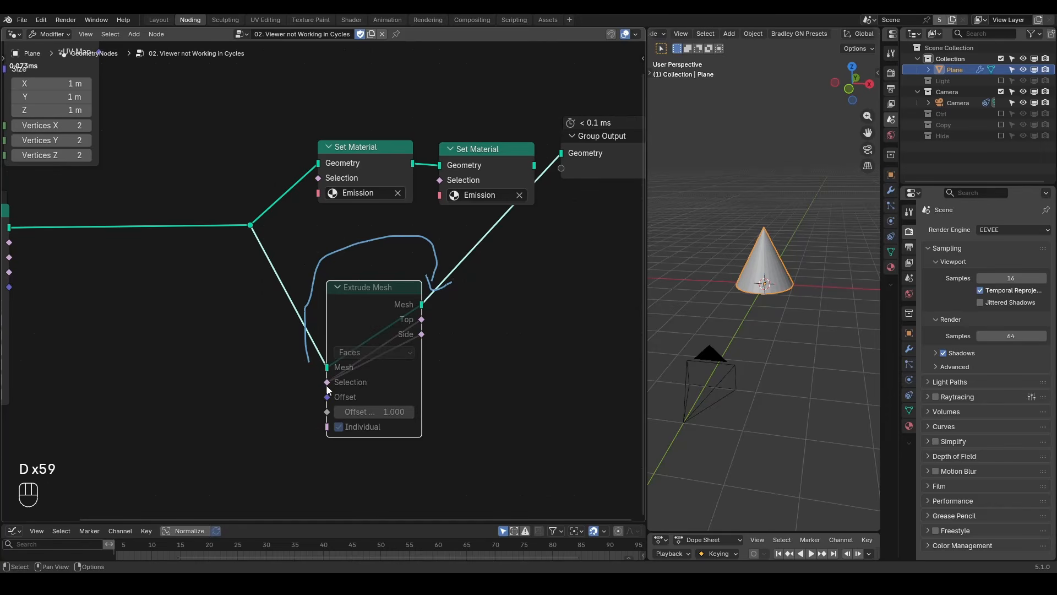
- Draw an annotation arrow curving under the Extrude Mesh node from its Selection input towards its Side output
{"action": "key", "text": "d"}
{"action": "mouse_move", "coordinate": [348, 390]}
{"action": "left_mouse_down"}
{"action": "mouse_move", "coordinate": [431, 334]}
{"action": "mouse_move", "coordinate": [444, 338]}
{"action": "left_mouse_up"}
{"action": "key", "text": "d"}
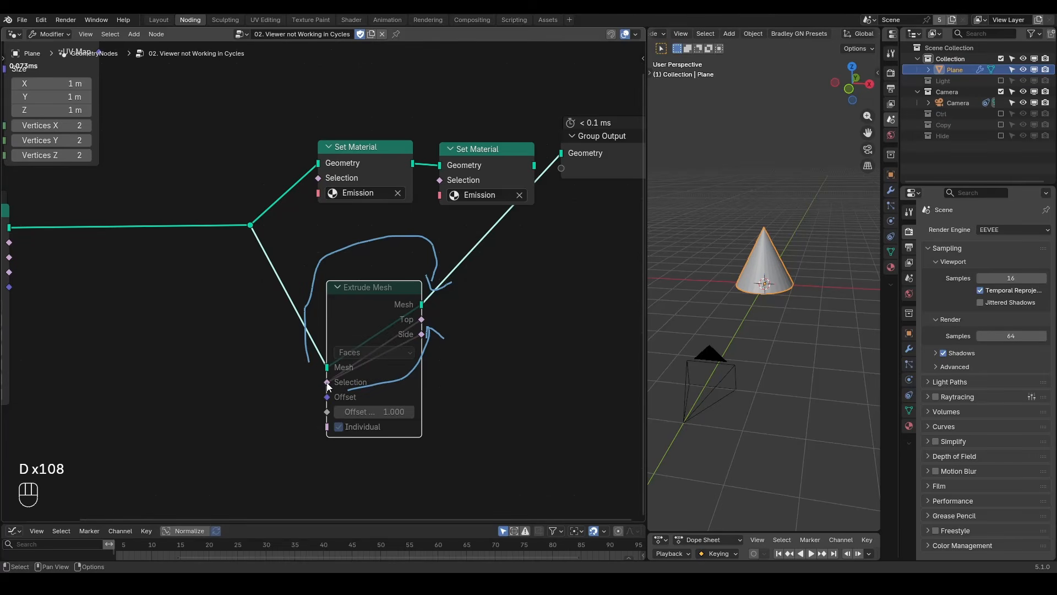
- Preview the muted Extrude Mesh's Mesh and Top outputs in a new Viewer and place the Viewer to the node's right
{"action": "mouse_move", "coordinate": [327, 385]}
{"action": "left_click", "coordinate": [422, 322], "text": "ctrl+shift"}
{"action": "left_click", "coordinate": [422, 319], "text": "ctrl+shift"}
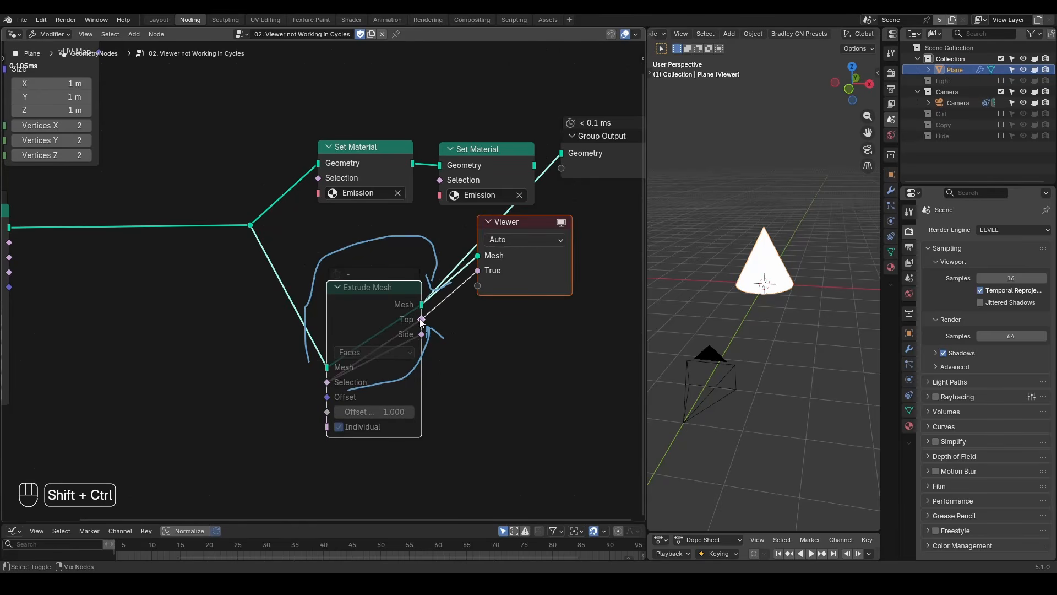
{"action": "left_click_drag", "start_coordinate": [526, 225], "coordinate": [578, 251]}
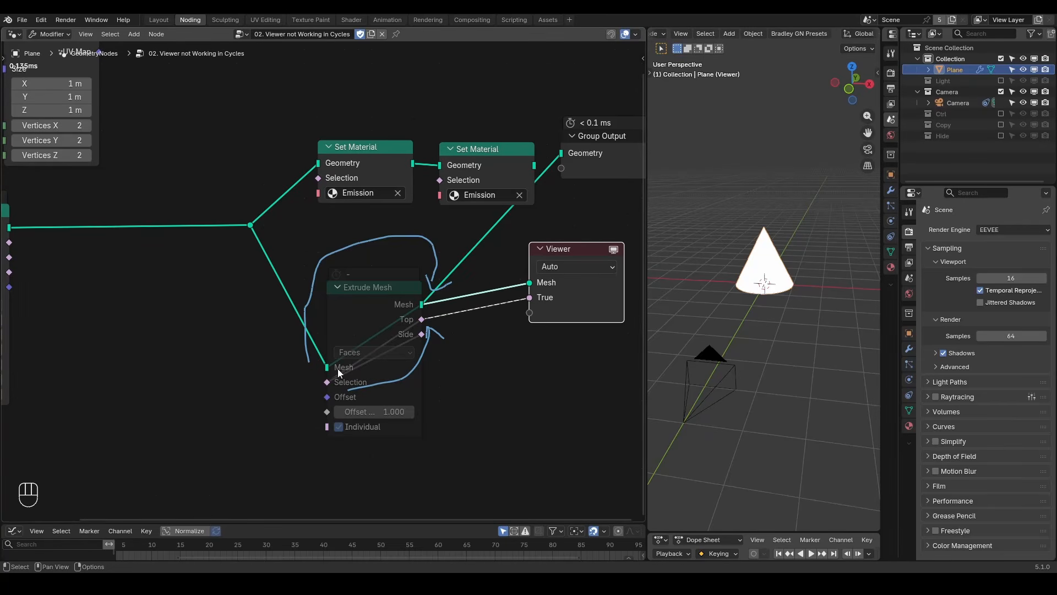
- Preview the muted Extrude Mesh's Side output in the Viewer and erase the annotation arrows around the node
{"action": "left_click", "coordinate": [363, 320]}
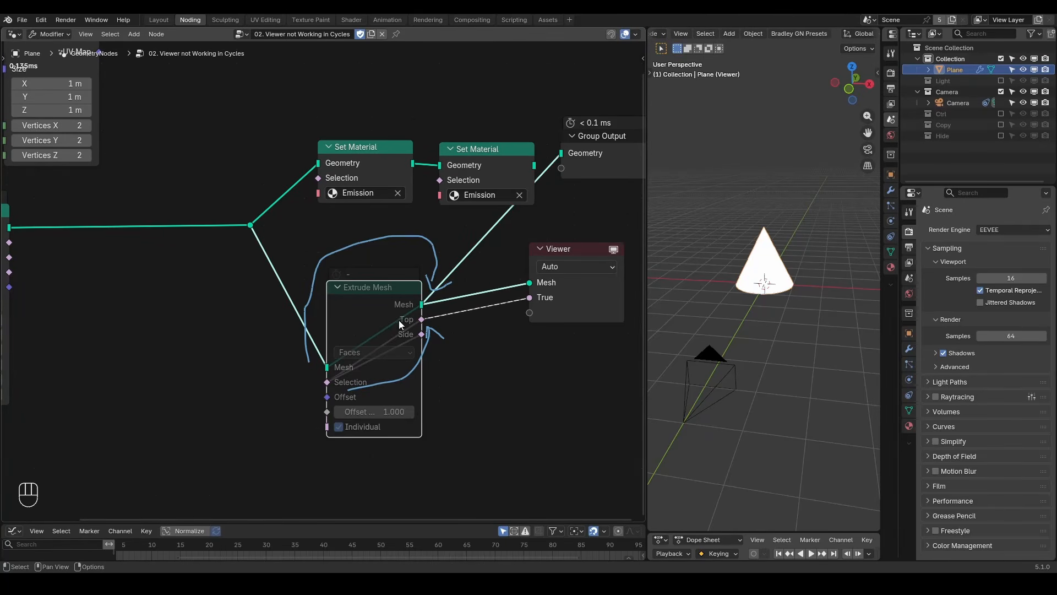
{"action": "key", "text": "m"}
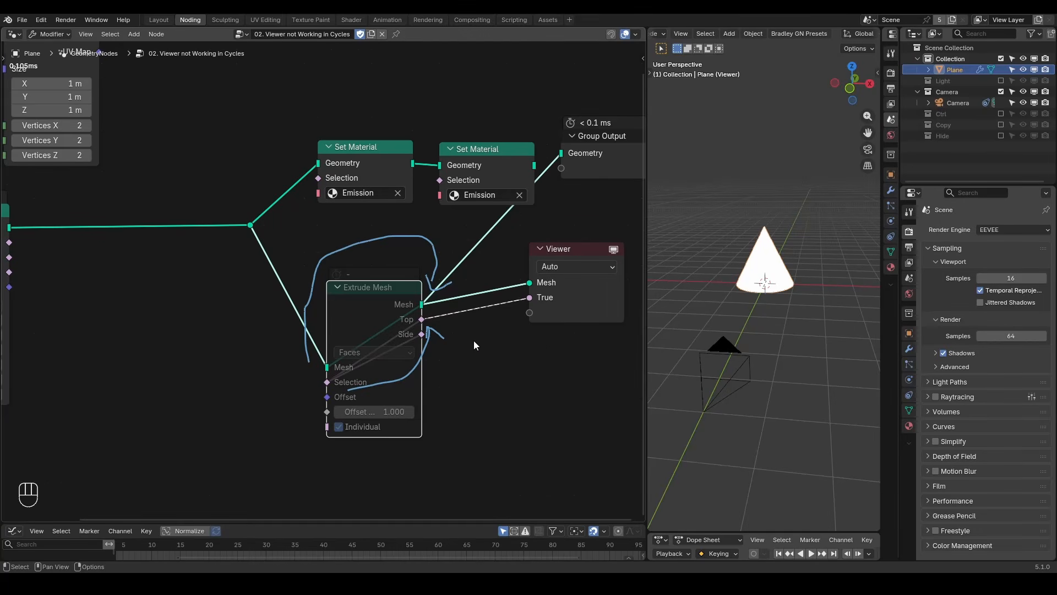
{"action": "left_click", "coordinate": [412, 338], "text": "ctrl+shift"}
{"action": "key", "text": "ctrl+alt+shift+q"}
{"action": "key", "text": "d"}
{"action": "mouse_move", "coordinate": [444, 270]}
{"action": "right_mouse_down"}
{"action": "mouse_move", "coordinate": [380, 253]}
{"action": "mouse_move", "coordinate": [262, 394]}
{"action": "mouse_move", "coordinate": [460, 351]}
{"action": "right_mouse_up"}
- Duplicate the Extrude Mesh node once without links to the lower right and once with its input link directly below
{"action": "mouse_move", "coordinate": [515, 386]}
{"action": "middle_mouse_down"}
{"action": "mouse_move", "coordinate": [499, 336]}
{"action": "mouse_move", "coordinate": [429, 265]}
{"action": "middle_mouse_up"}
{"action": "key", "text": "shift+d"}
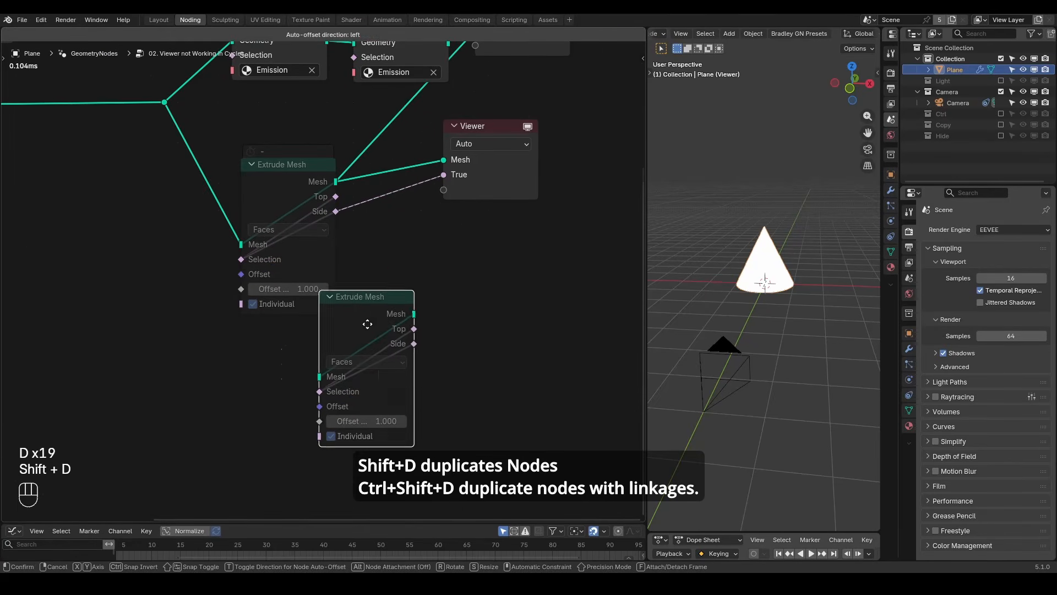
{"action": "left_click", "coordinate": [477, 360]}
{"action": "left_click", "coordinate": [273, 193]}
{"action": "key", "text": "ctrl+shift+d"}
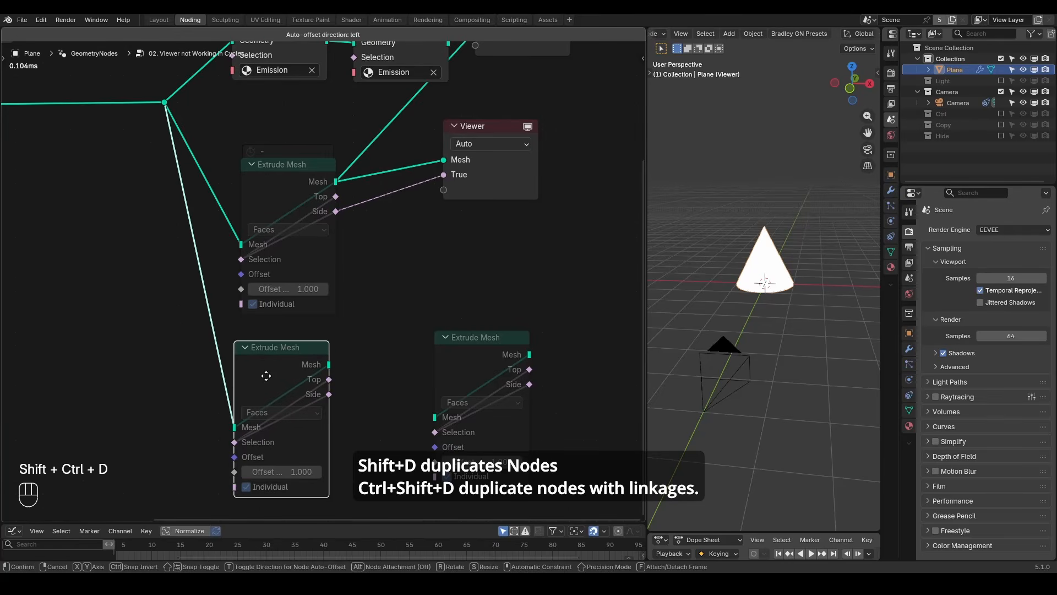
{"action": "left_click", "coordinate": [266, 376]}
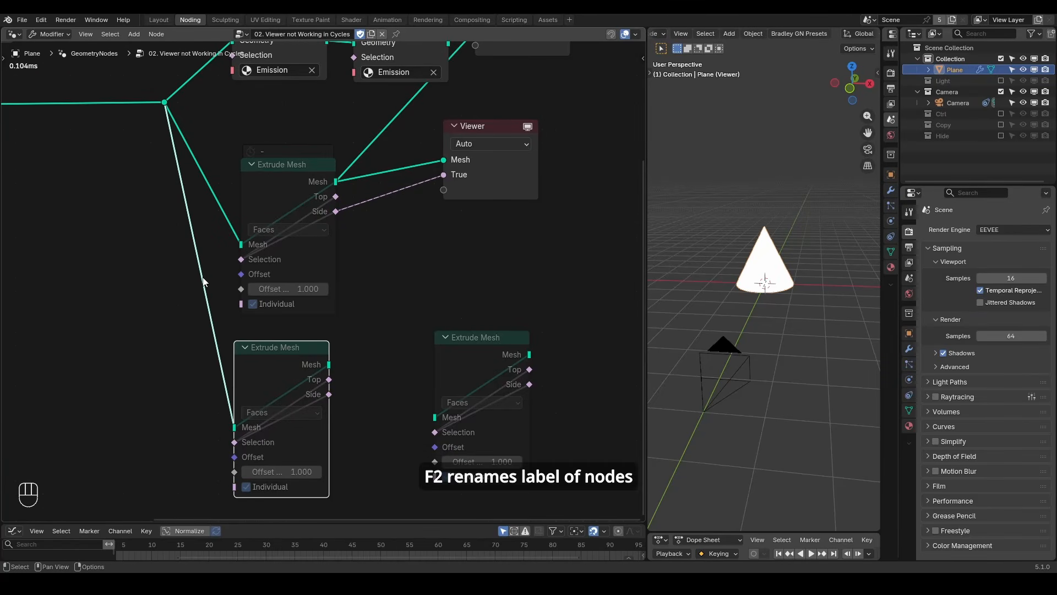
- Label the reroute that feeds the Extrude Mesh nodes as AAA
{"action": "left_click", "coordinate": [164, 102]}
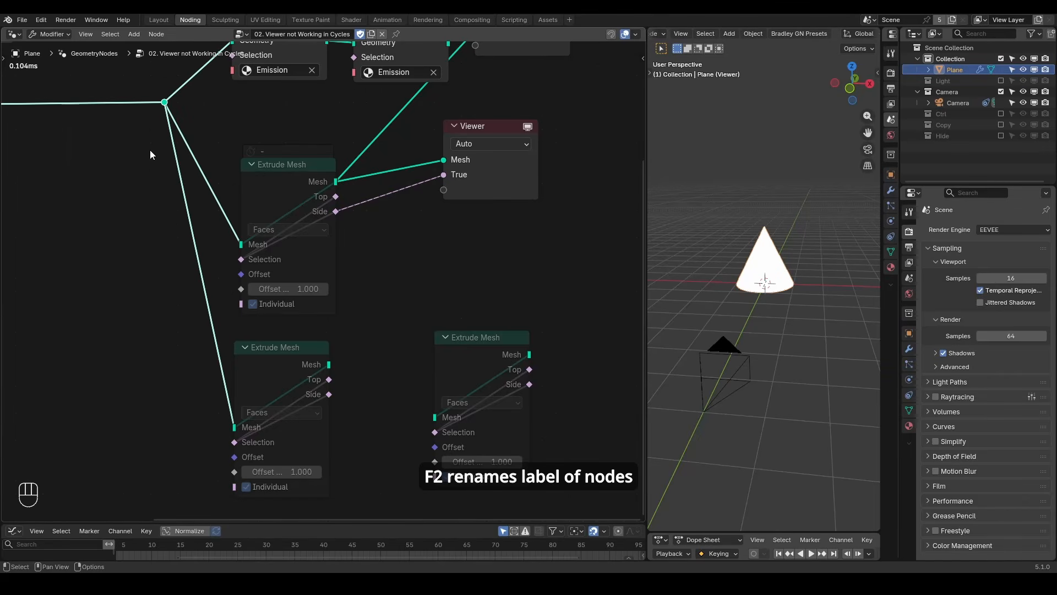
{"action": "key", "text": "F2"}
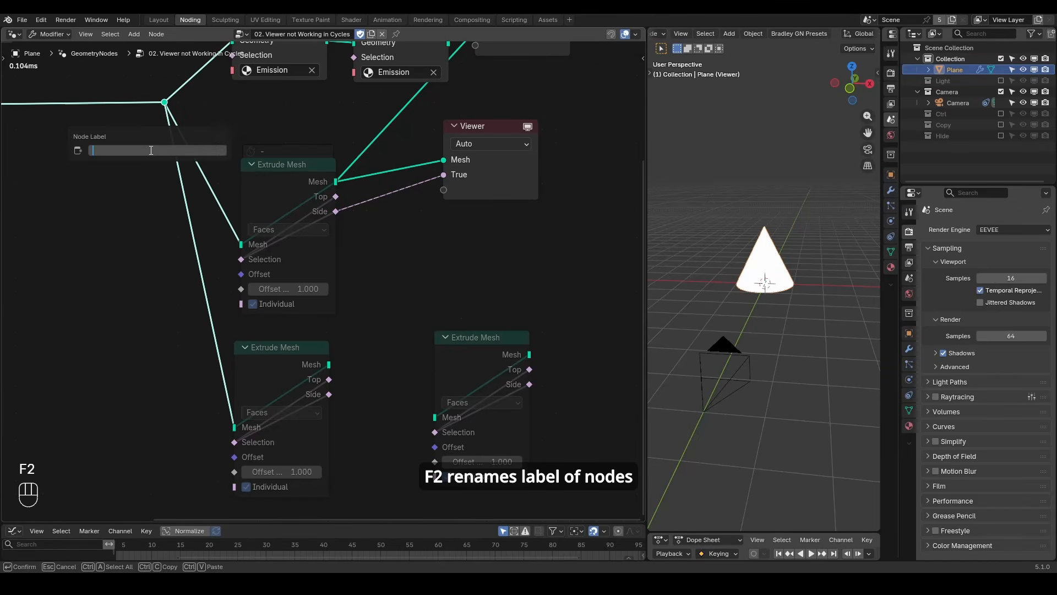
{"action": "type", "text": "AAA"}
{"action": "key", "text": "Return"}
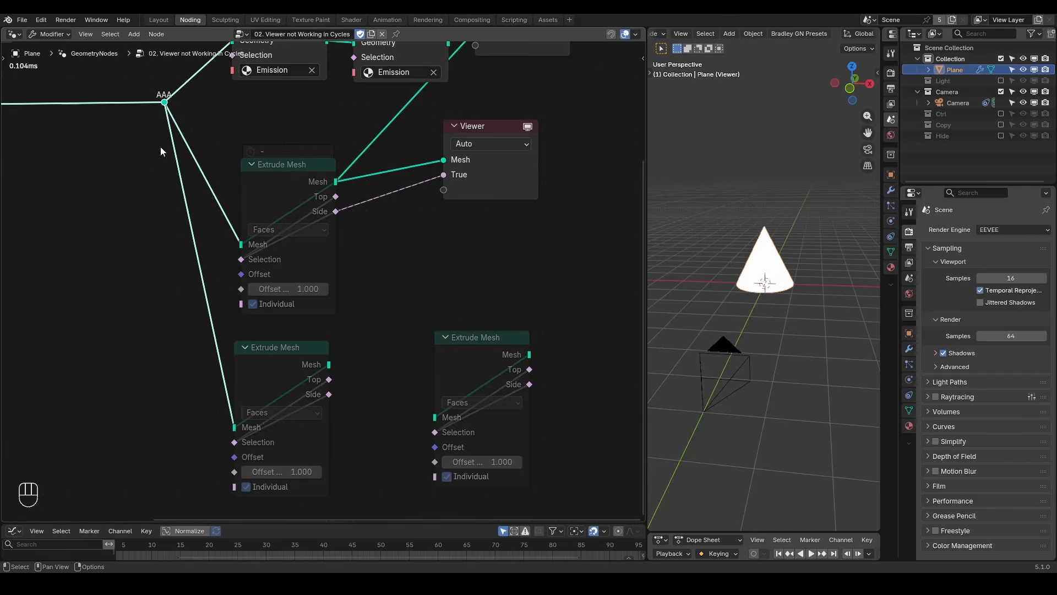
- Label the linked lower Extrude Mesh copy BBB and underline its title and the original node's title with annotation strokes
{"action": "left_click", "coordinate": [290, 361]}
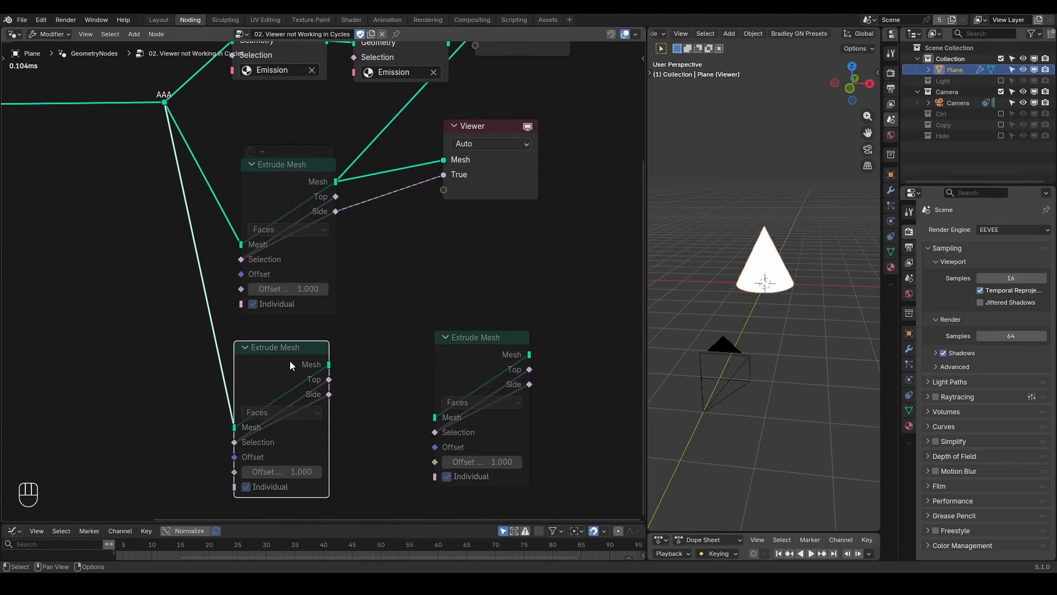
{"action": "key", "text": "F2"}
{"action": "type", "text": "BBBd"}
{"action": "left_click_drag", "start_coordinate": [215, 360], "coordinate": [298, 357]}
{"action": "left_click_drag", "start_coordinate": [233, 174], "coordinate": [309, 172]}
{"action": "key", "text": "d"}
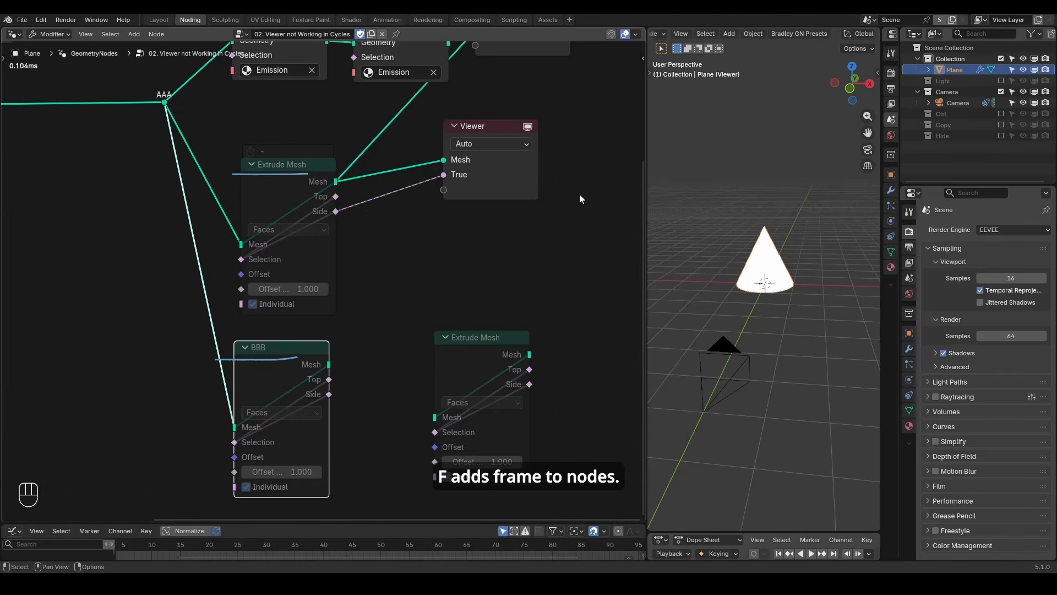
- Put the three Extrude Mesh nodes in a frame labelled BBB and try moving the frame
{"action": "left_click_drag", "start_coordinate": [580, 201], "coordinate": [138, 436]}
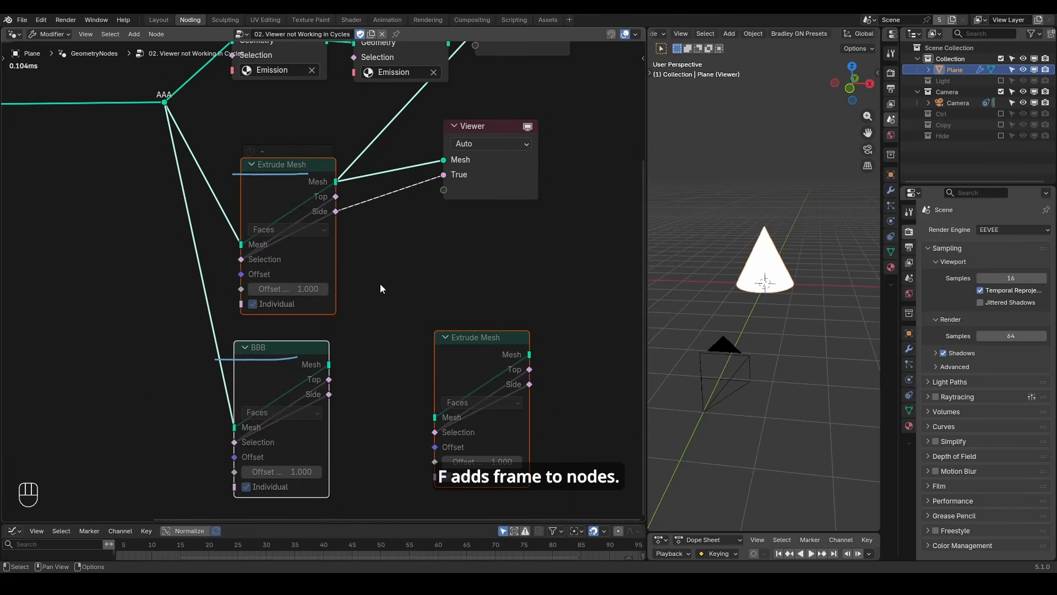
{"action": "key", "text": "f"}
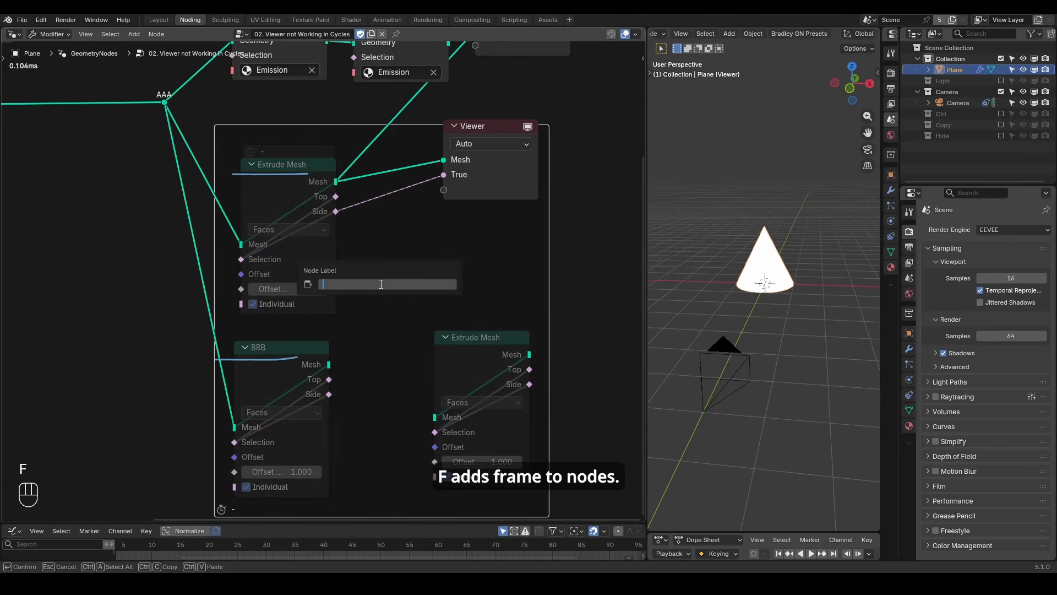
{"action": "type", "text": "BBB"}
{"action": "key", "text": "Return"}
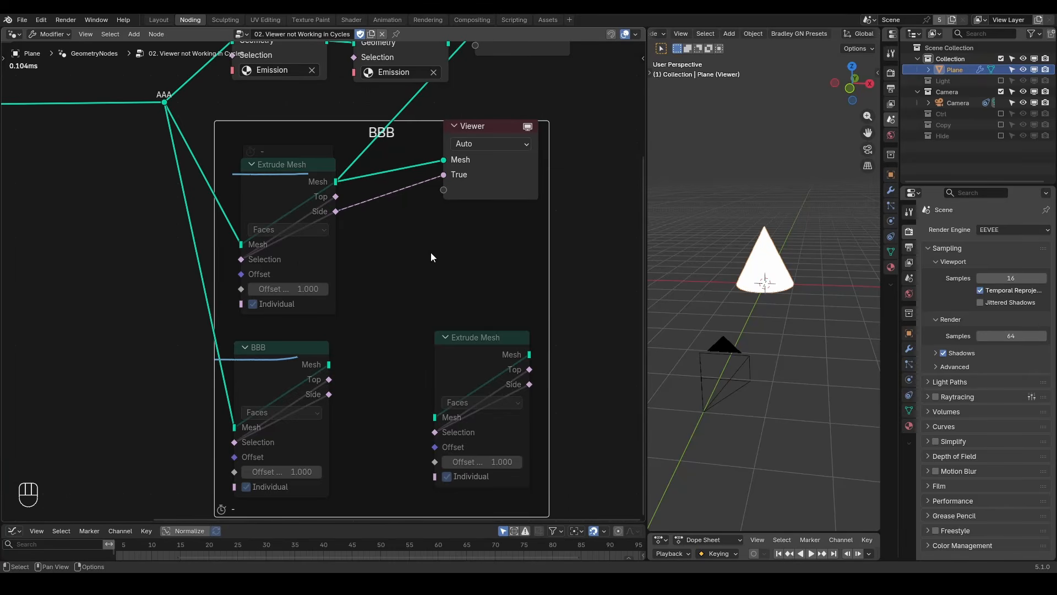
{"action": "scroll", "coordinate": [435, 276], "scroll_direction": "down", "scroll_amount": 3}
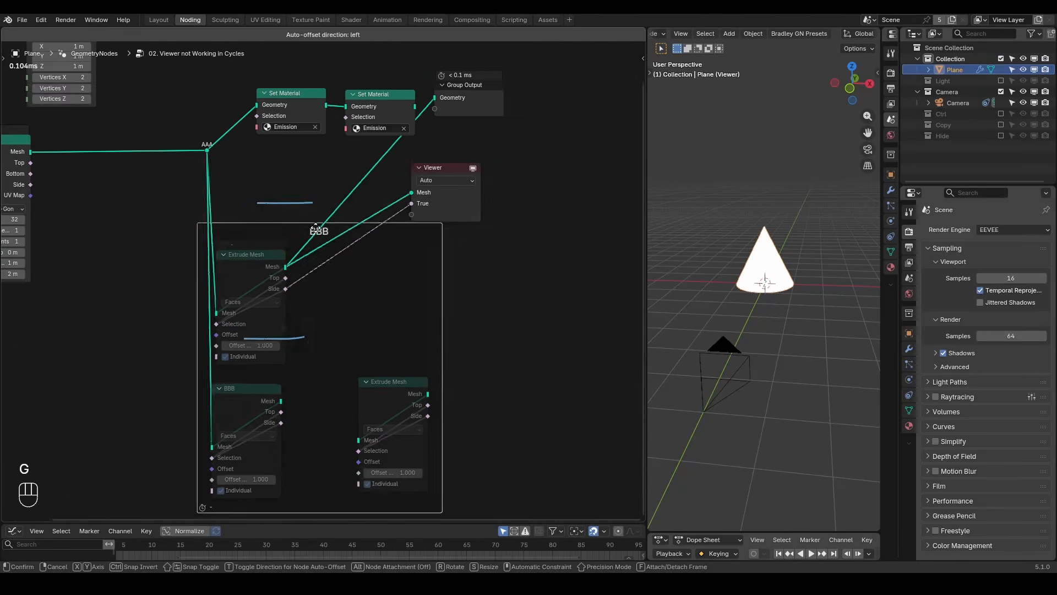
{"action": "right_click", "coordinate": [342, 199]}
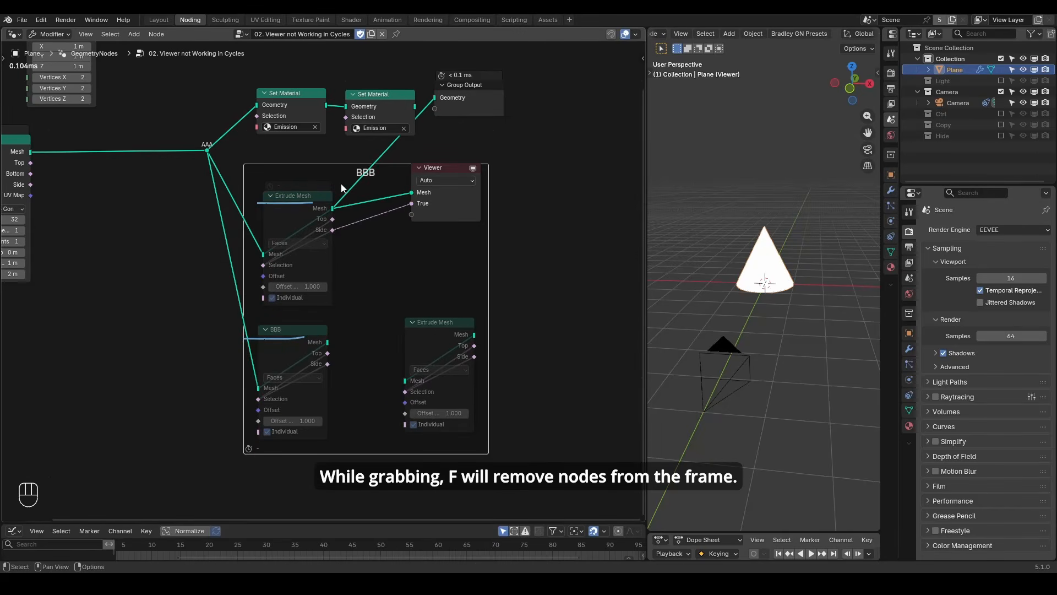
- Move the second Set Material node into the BBB frame, detach it and place it above the frame beside the Group Output
{"action": "left_click", "coordinate": [369, 98]}
{"action": "key", "text": "g"}
{"action": "key", "text": "g"}
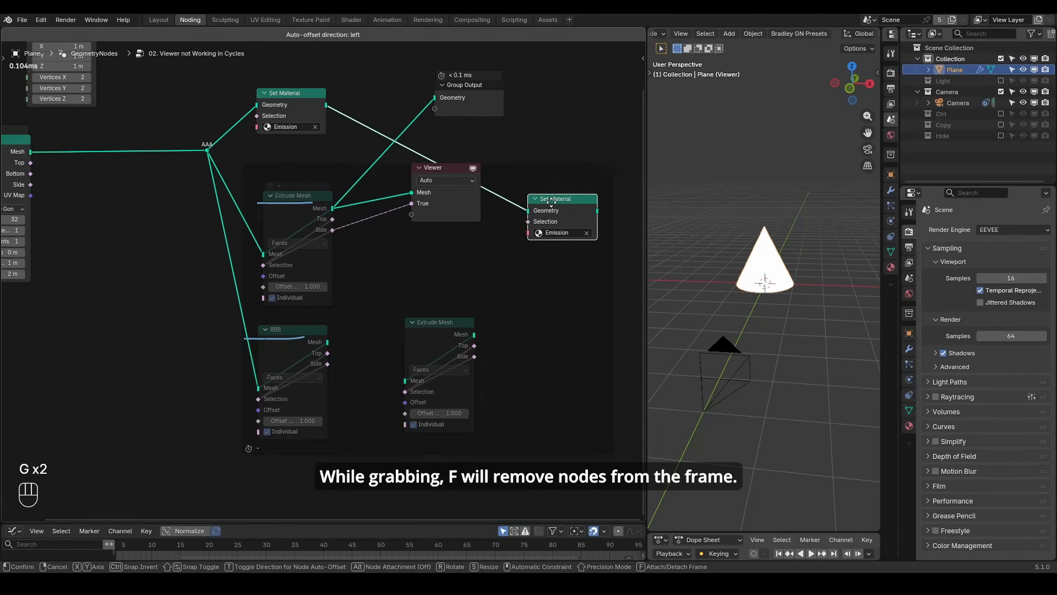
{"action": "key", "text": "f"}
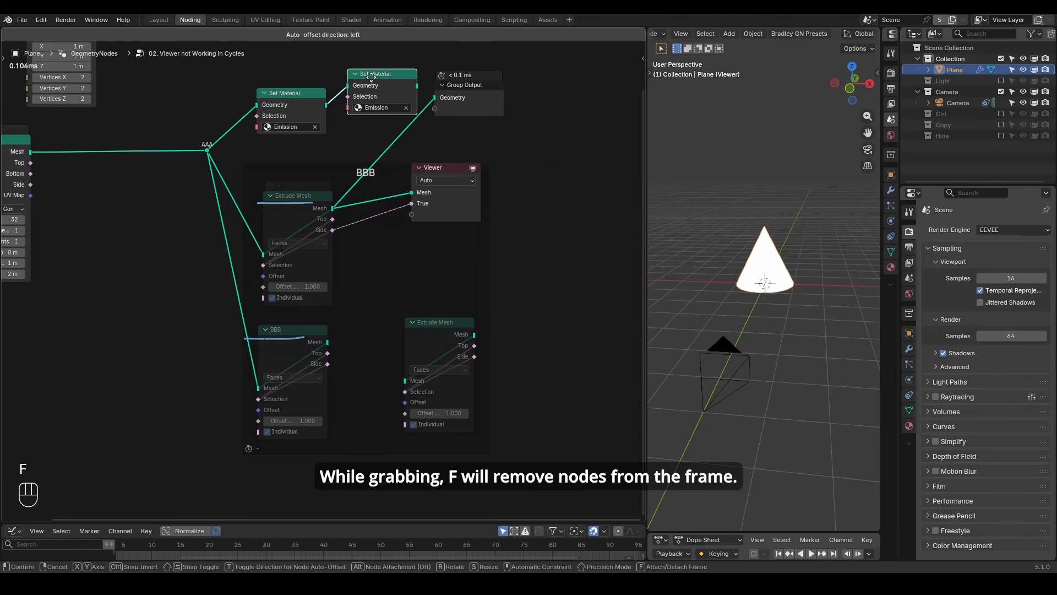
{"action": "left_click", "coordinate": [391, 117]}
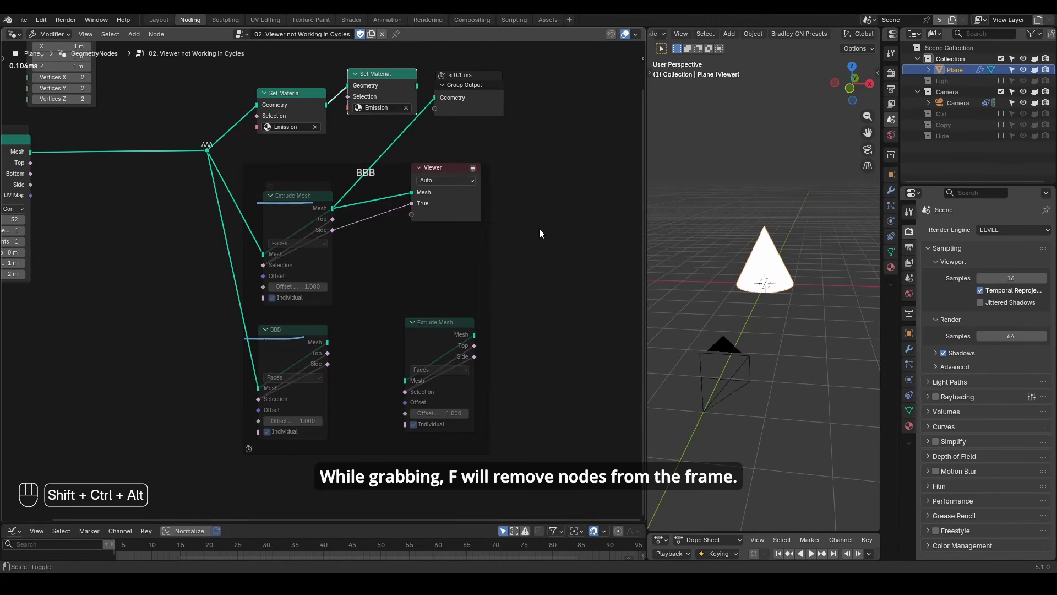
- Move the Viewer node to the right, clear of the BBB frame
{"action": "key", "text": "shift+ctrl+alt+q"}
{"action": "middle_click_drag", "start_coordinate": [577, 250], "coordinate": [450, 272]}
{"action": "scroll", "coordinate": [449, 272], "scroll_direction": "up", "scroll_amount": 6}
{"action": "left_click_drag", "start_coordinate": [300, 140], "coordinate": [485, 156]}
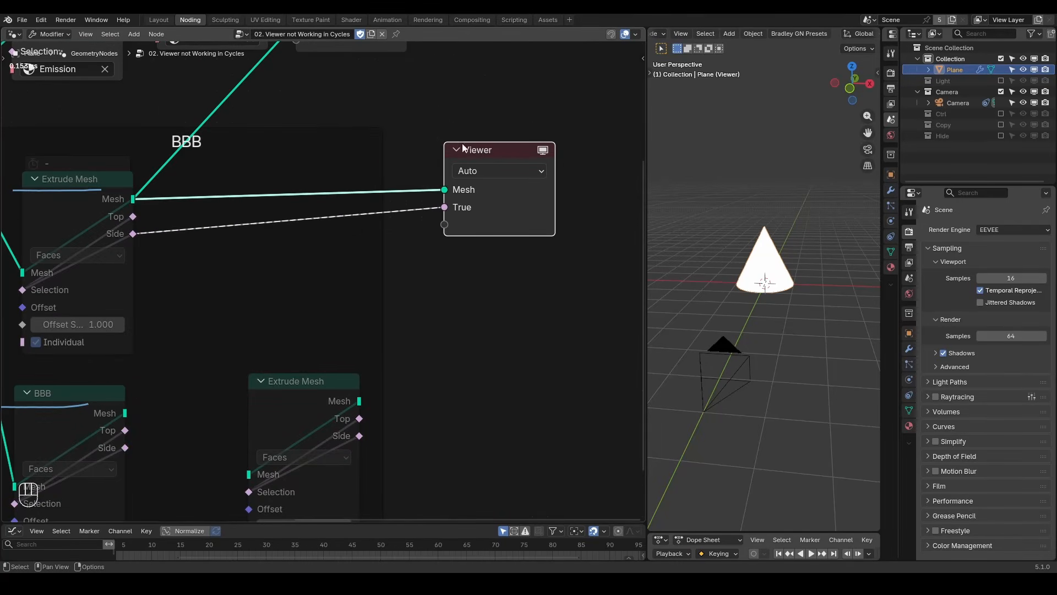
- Add a Repeat zone to the right of the Viewer and a Simulation zone below it
{"action": "middle_click_drag", "start_coordinate": [556, 262], "coordinate": [292, 242]}
{"action": "key", "text": "ctrl"}
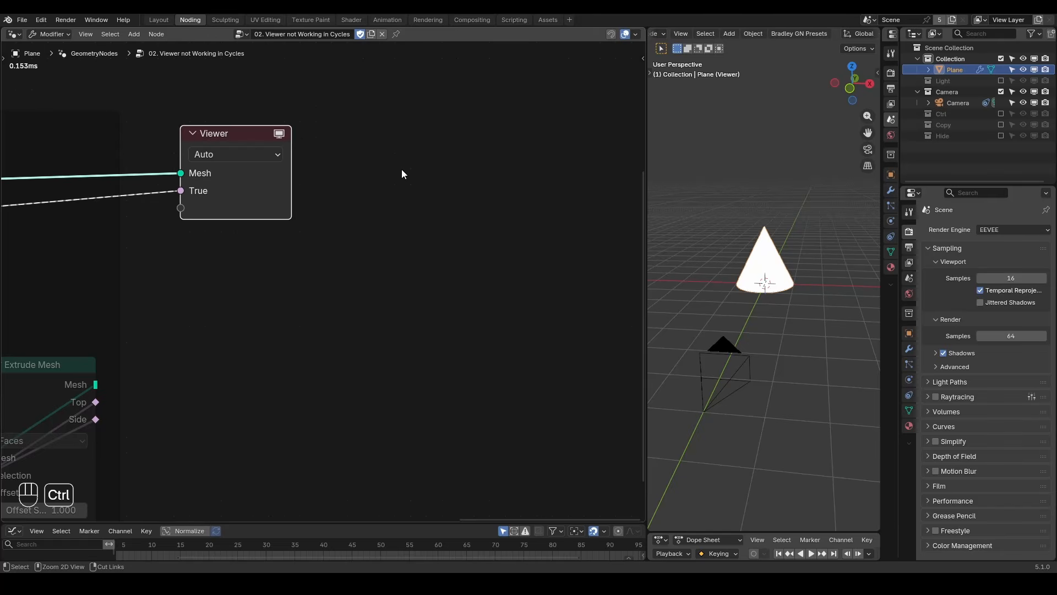
{"action": "key", "text": "ctrl+a"}
{"action": "type", "text": "rep"}
{"action": "key", "text": "Return"}
{"action": "left_click", "coordinate": [448, 154]}
{"action": "key", "text": "ctrl+a"}
{"action": "type", "text": "simul"}
{"action": "key", "text": "Return"}
{"action": "left_click", "coordinate": [438, 291]}
- Add a Capture Attribute node and a Menu Switch node side by side below the Simulation zone
{"action": "key", "text": "ctrl+a"}
{"action": "type", "text": "capt"}
{"action": "key", "text": "Return"}
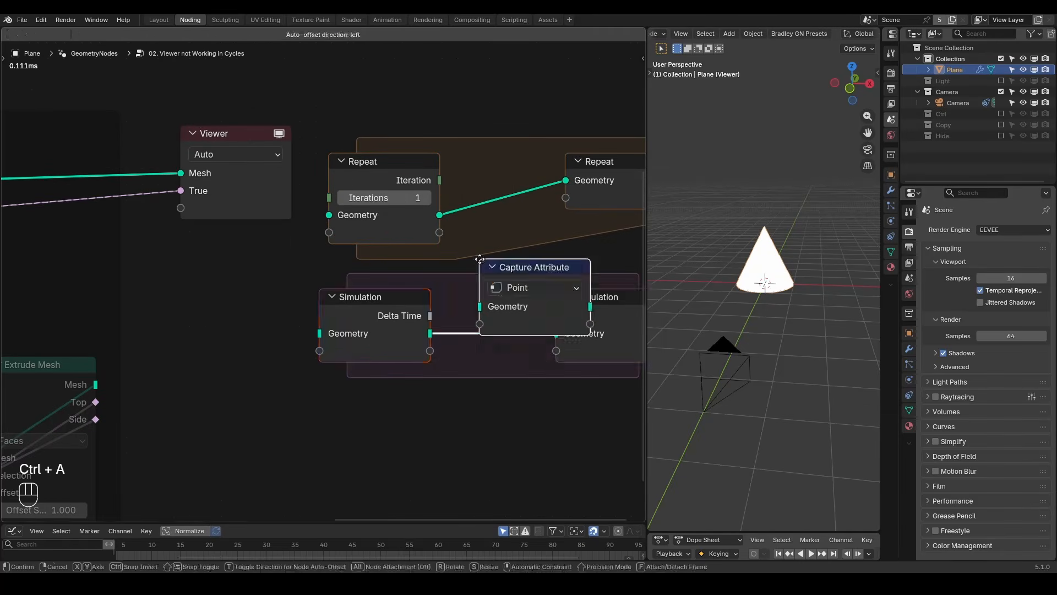
{"action": "left_click", "coordinate": [347, 388]}
{"action": "middle_click_drag", "start_coordinate": [347, 388], "coordinate": [297, 315]}
{"action": "key", "text": "ctrl+a"}
{"action": "type", "text": "men"}
{"action": "key", "text": "Return"}
{"action": "left_click", "coordinate": [453, 317]}
- Rename the Geometry socket of the Repeat zone to AA and that of the Simulation zone to BBB
{"action": "key", "text": "ctrl"}
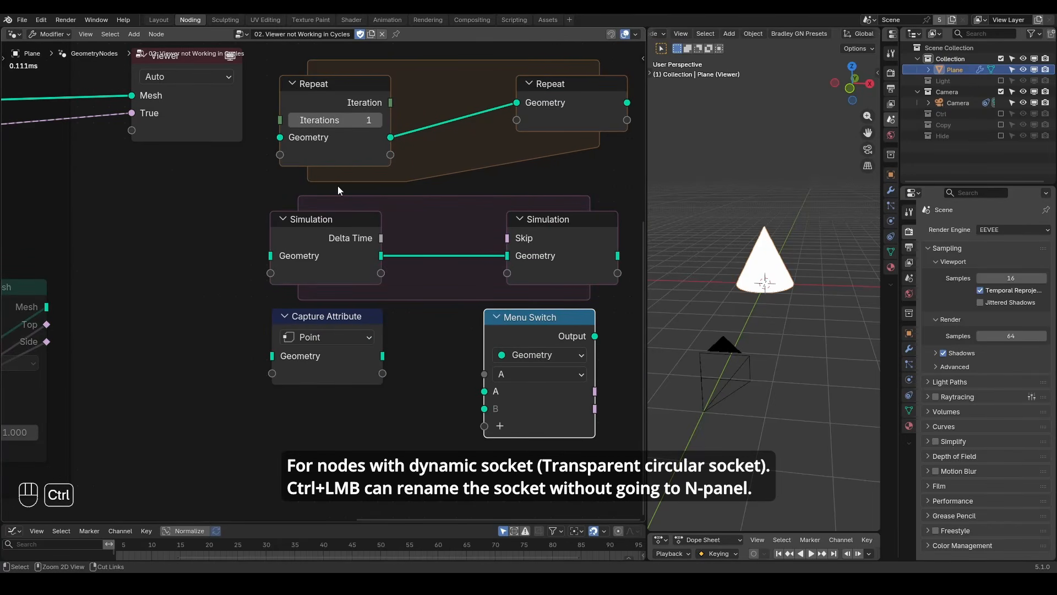
{"action": "left_click", "coordinate": [322, 140], "text": "ctrl"}
{"action": "type", "text": "AA"}
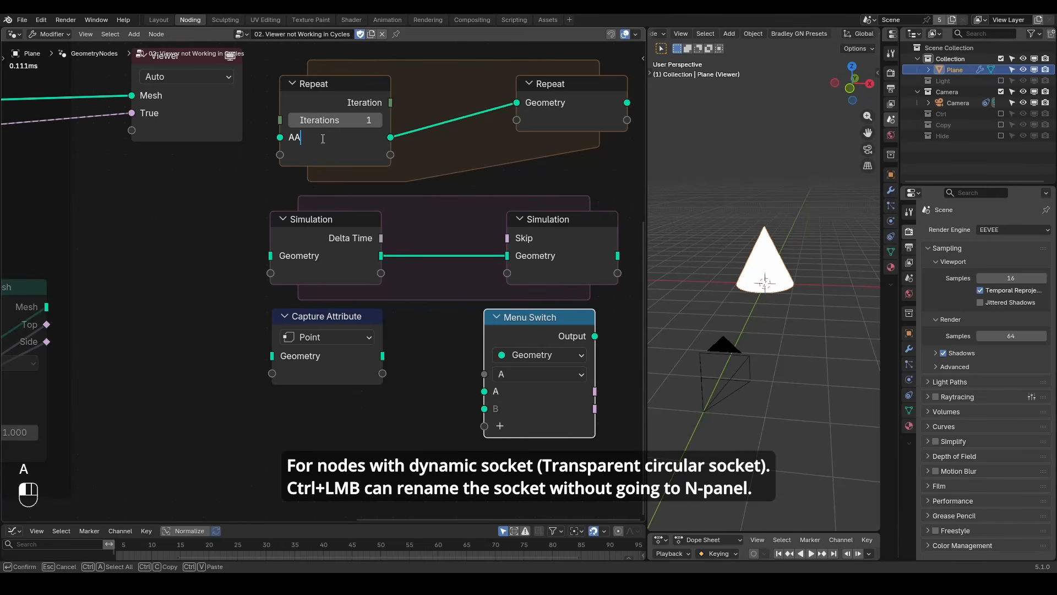
{"action": "key", "text": "Return"}
{"action": "left_click", "coordinate": [307, 256], "text": "ctrl"}
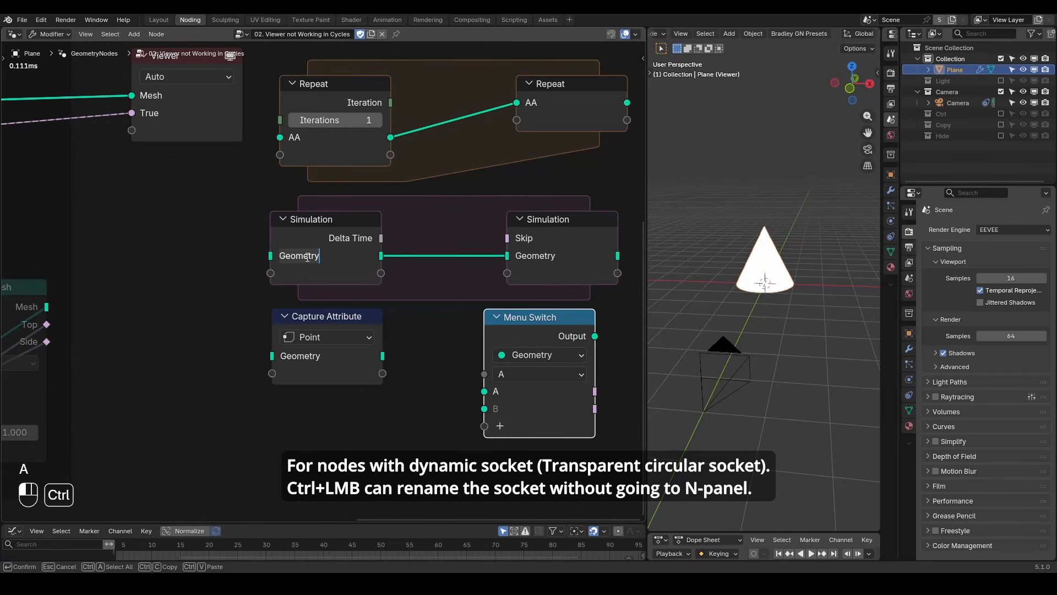
{"action": "type", "text": "BBB"}
{"action": "key", "text": "Return"}
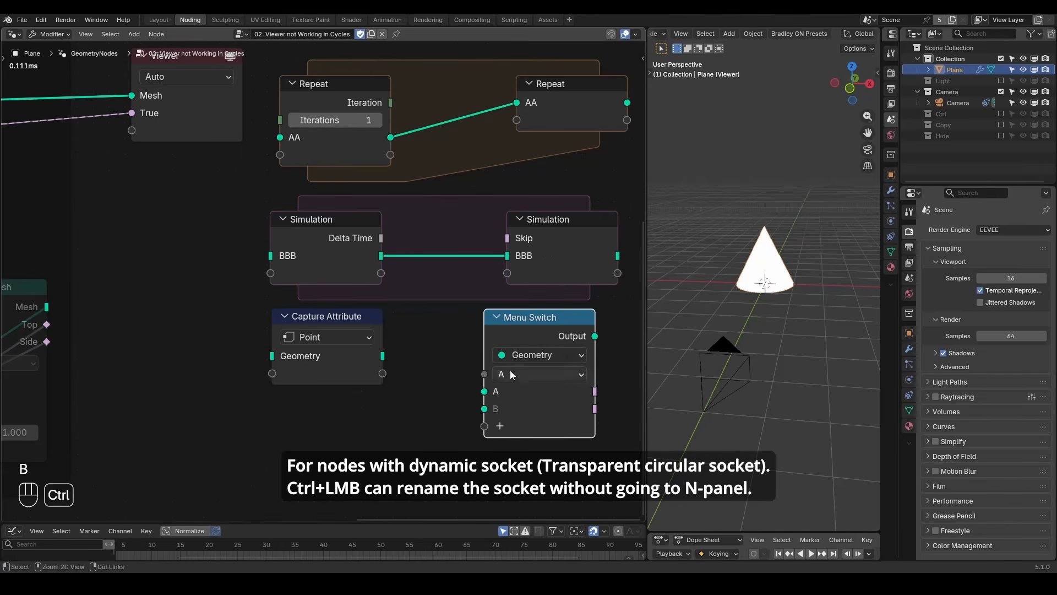
- Rename the Menu Switch item A to CCC and the Viewer's Mesh socket to DDD
{"action": "left_click", "coordinate": [496, 391], "text": "ctrl"}
{"action": "type", "text": "CCC"}
{"action": "key", "text": "Return"}
{"action": "left_click", "coordinate": [157, 96], "text": "ctrl"}
{"action": "type", "text": "DDD"}
{"action": "key", "text": "Return"}
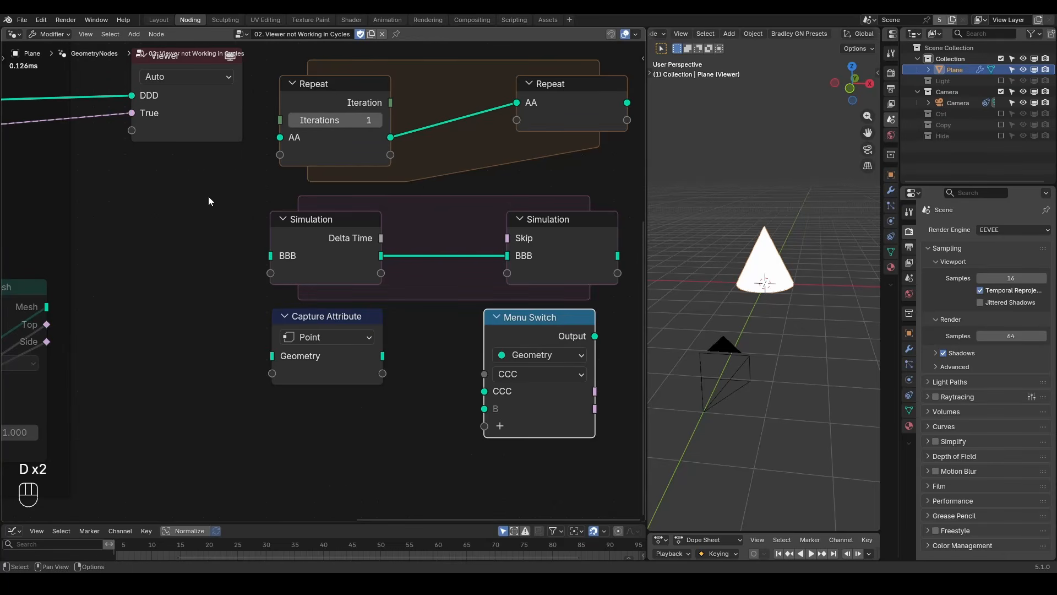
- Move the Group Output node further right of the Set Material nodes and deactivate the Viewer
{"action": "scroll", "coordinate": [232, 220], "scroll_direction": "down", "scroll_amount": 5}
{"action": "middle_click_drag", "start_coordinate": [247, 81], "coordinate": [380, 261]}
{"action": "scroll", "coordinate": [291, 207], "scroll_direction": "up", "scroll_amount": 2}
{"action": "left_click_drag", "start_coordinate": [284, 205], "coordinate": [352, 193]}
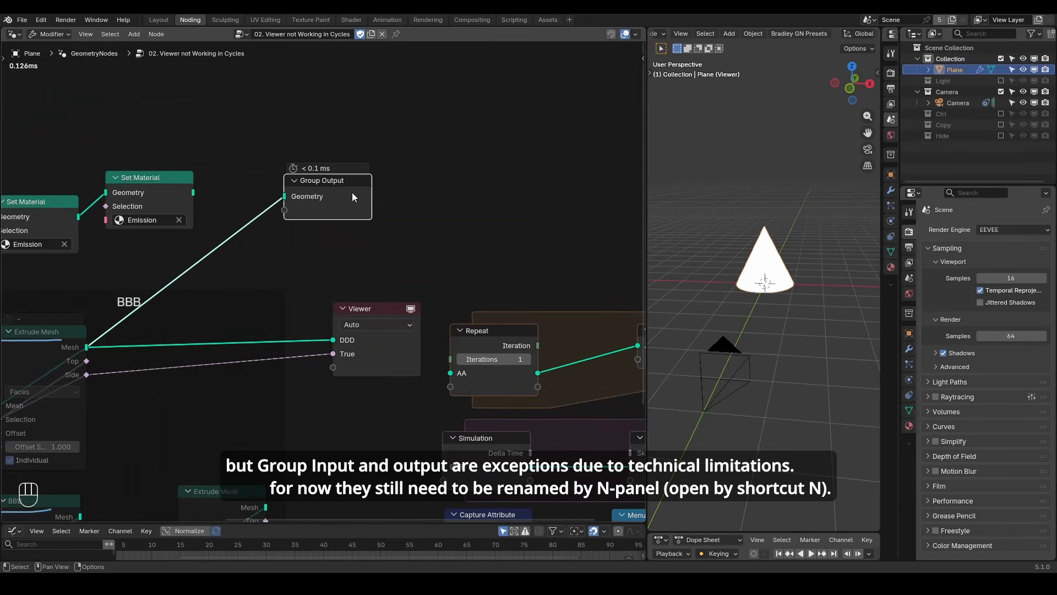
{"action": "scroll", "coordinate": [360, 185], "scroll_direction": "up", "scroll_amount": 2}
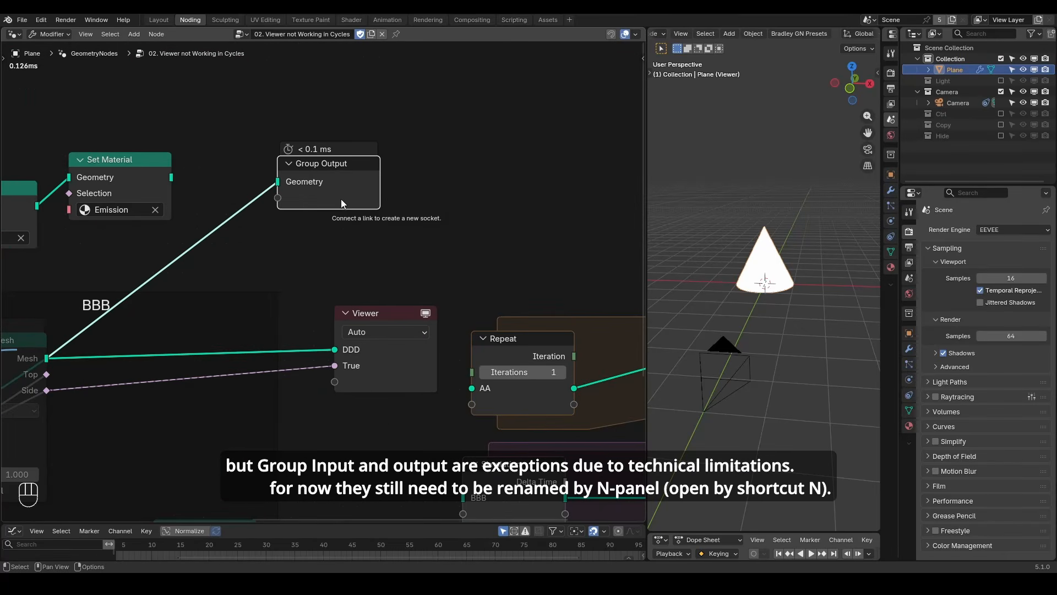
{"action": "mouse_move", "coordinate": [296, 184]}
{"action": "key", "text": "shift+ctrl+alt+q"}
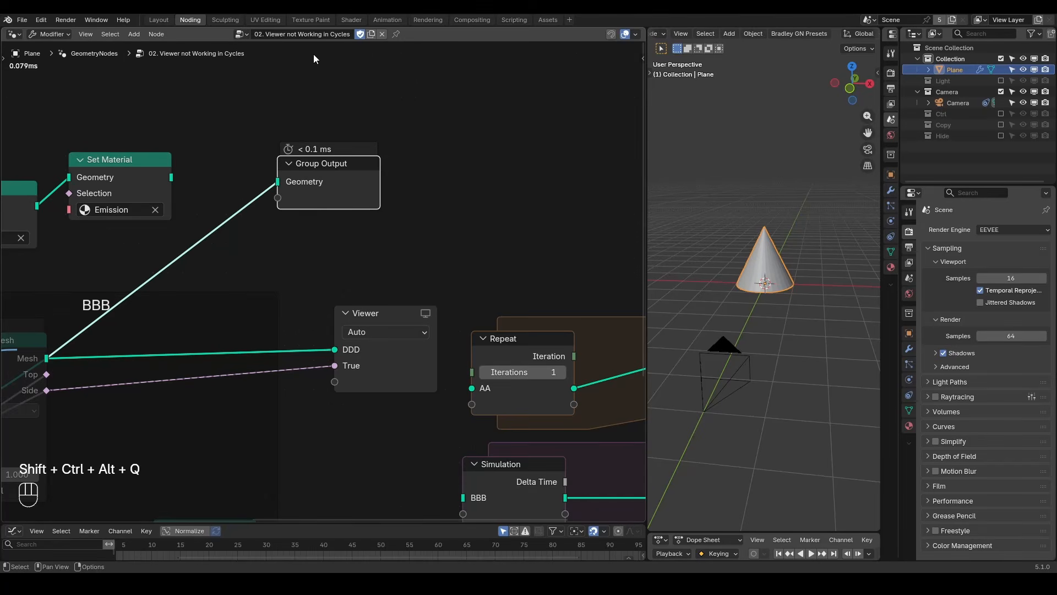
- Switch the modifier's node tree to 03. ShortCuts for Values and bring its Value node into close view
{"action": "left_click", "coordinate": [242, 34]}
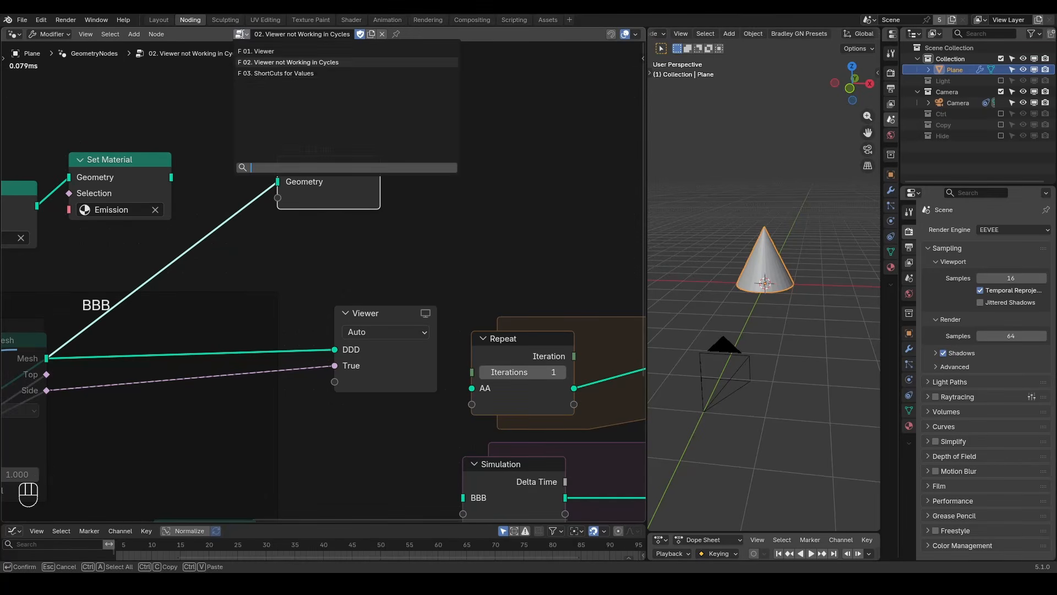
{"action": "left_click", "coordinate": [276, 78]}
{"action": "scroll", "coordinate": [352, 187], "scroll_direction": "up", "scroll_amount": 3}
{"action": "scroll", "coordinate": [351, 188], "scroll_direction": "up", "scroll_amount": 2}
{"action": "middle_click_drag", "start_coordinate": [433, 161], "coordinate": [375, 186]}
- Scrub the Value node's number first to 0.800 and on to 3.970
{"action": "left_click_drag", "start_coordinate": [328, 229], "coordinate": [523, 234]}
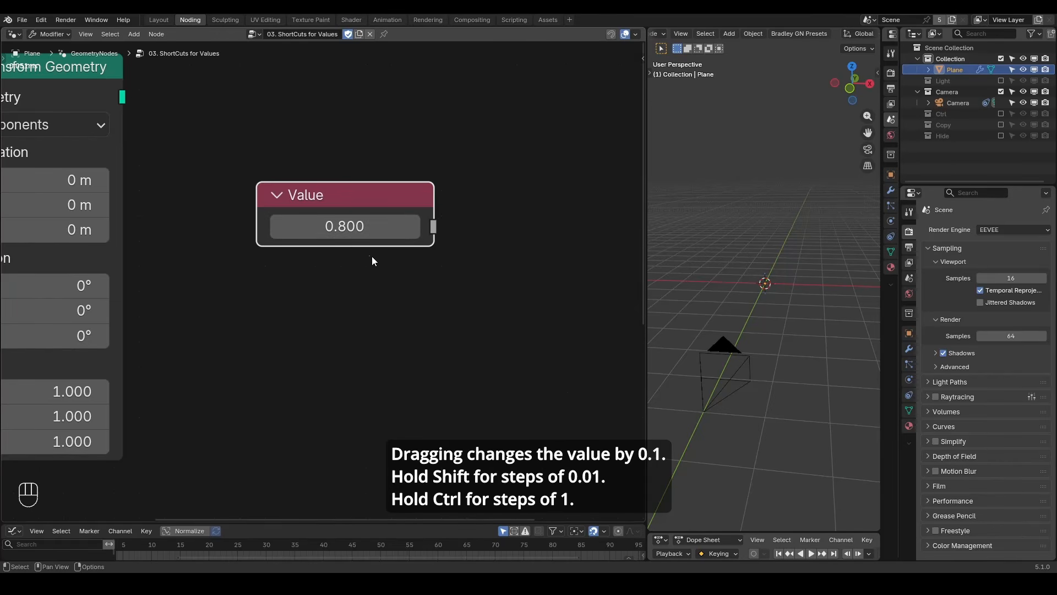
{"action": "left_click_drag", "start_coordinate": [353, 231], "coordinate": [628, 230]}
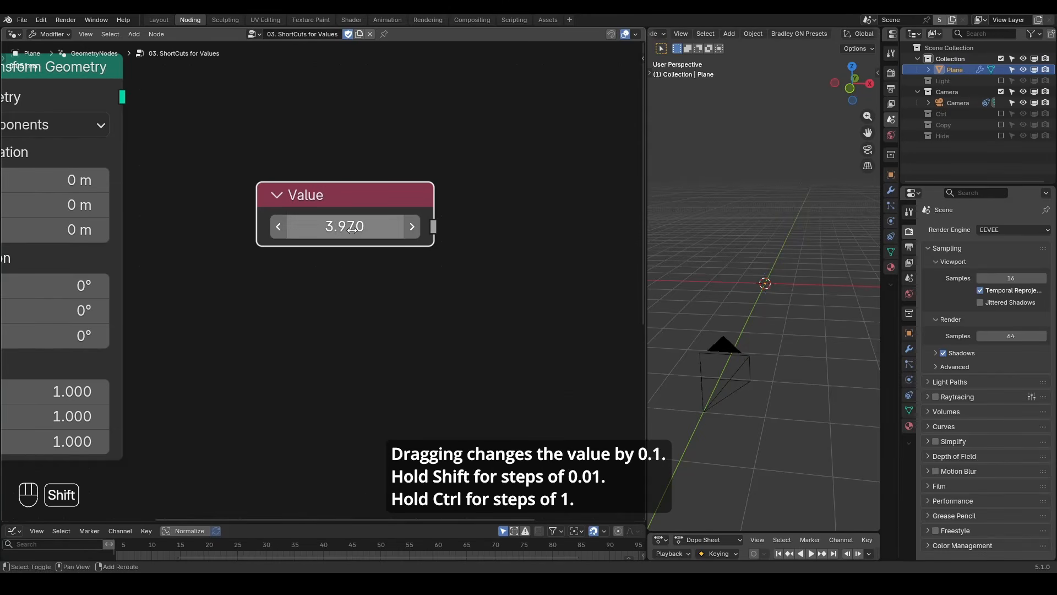
- Scrub the Value node's number in whole-number steps and negate it to reach -27.000, and reset it to its default value
{"action": "left_click_drag", "start_coordinate": [352, 227], "coordinate": [443, 214]}
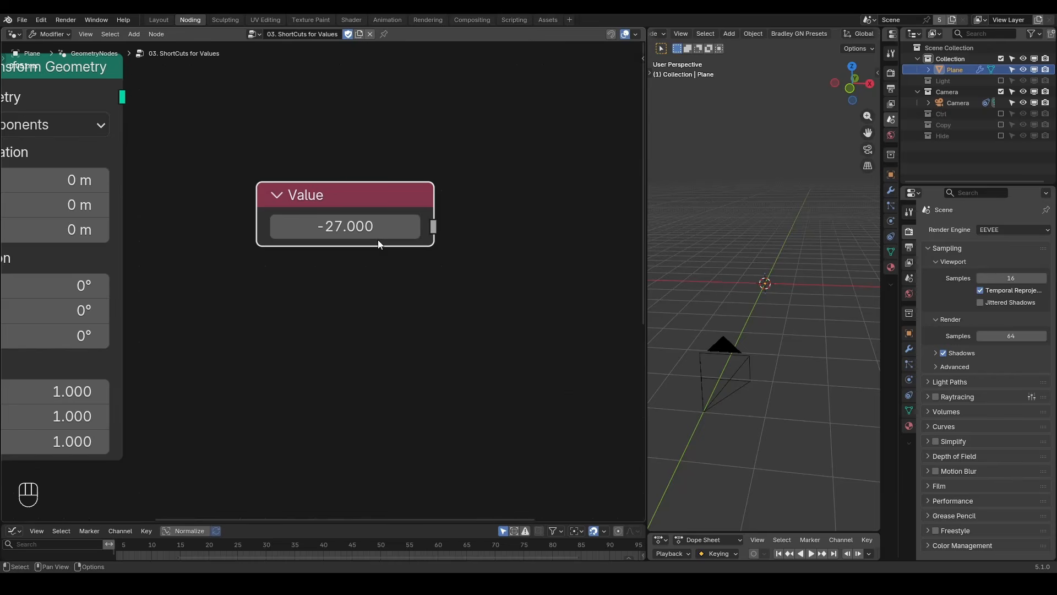
{"action": "key", "text": "minus"}
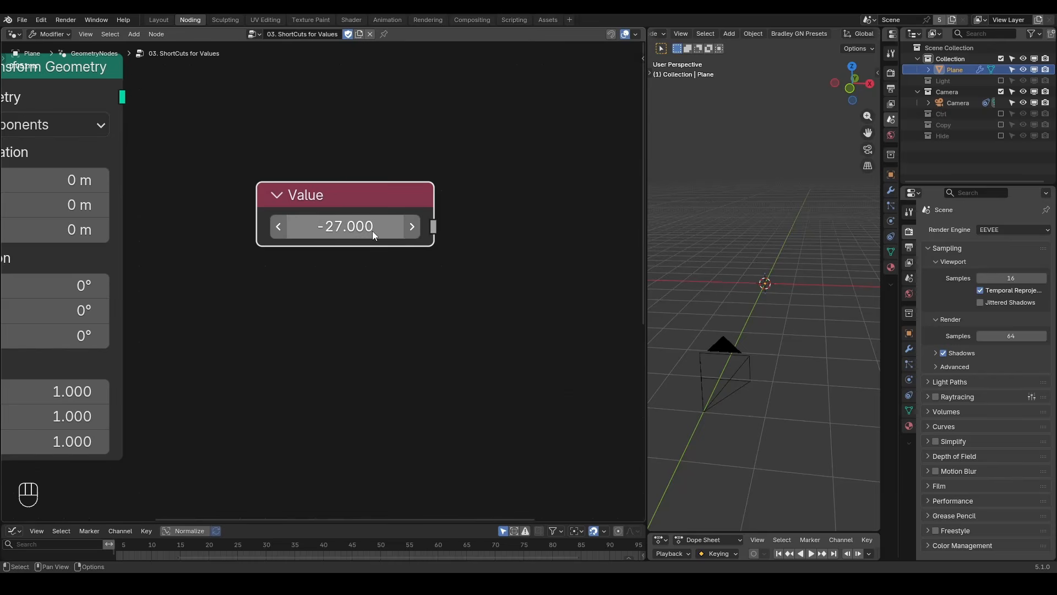
{"action": "right_click", "coordinate": [372, 230]}
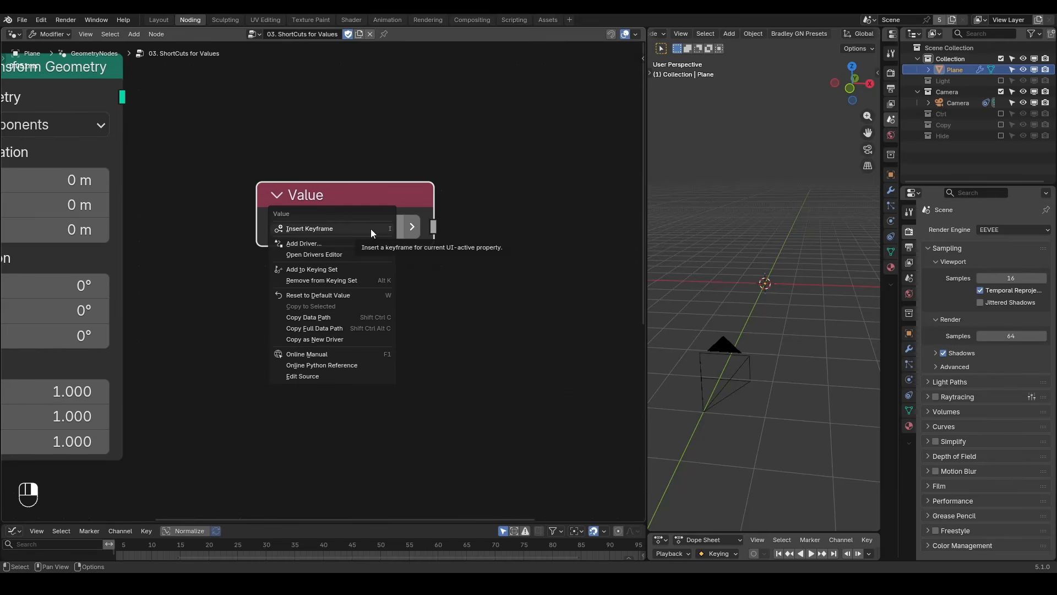
{"action": "left_click", "coordinate": [349, 304]}
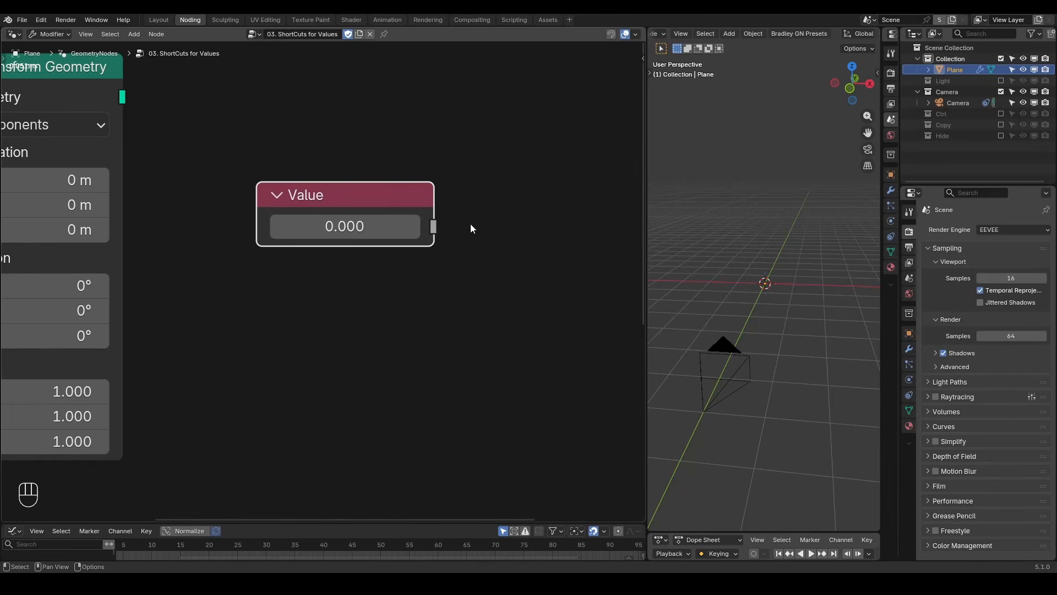
- Examine the shortcut options of Reset to Default Value for the Value node's number and reset the number to default again
{"action": "right_click", "coordinate": [358, 232]}
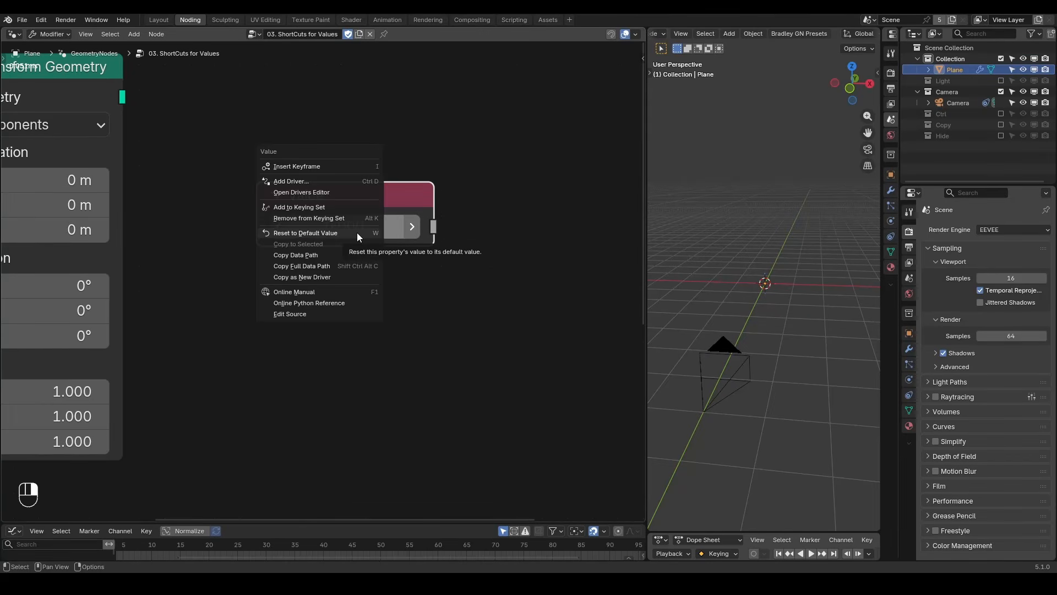
{"action": "right_click", "coordinate": [342, 235]}
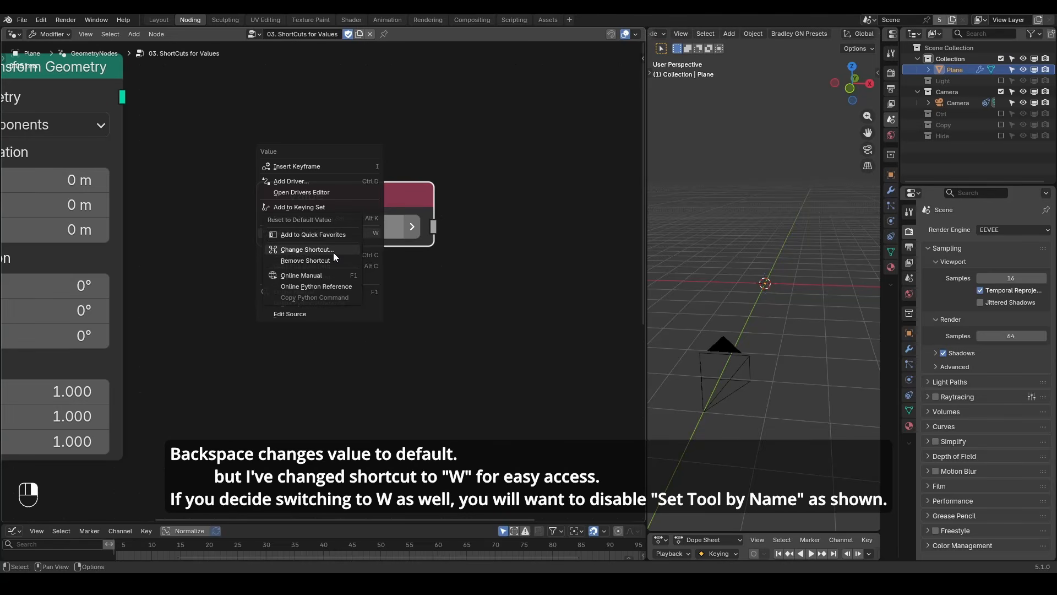
{"action": "key", "text": "Escape"}
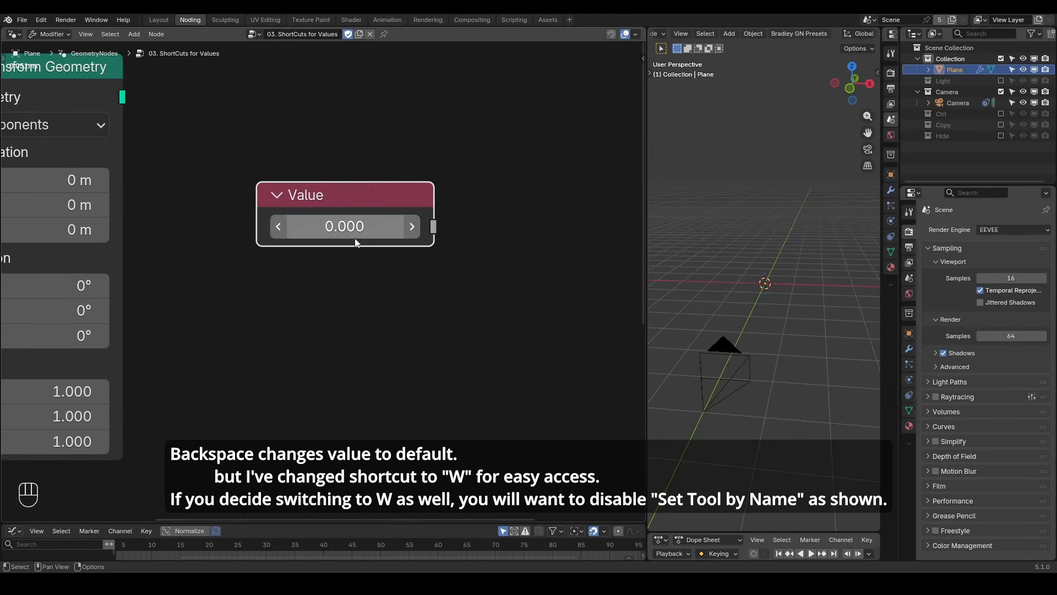
{"action": "key", "text": "w"}
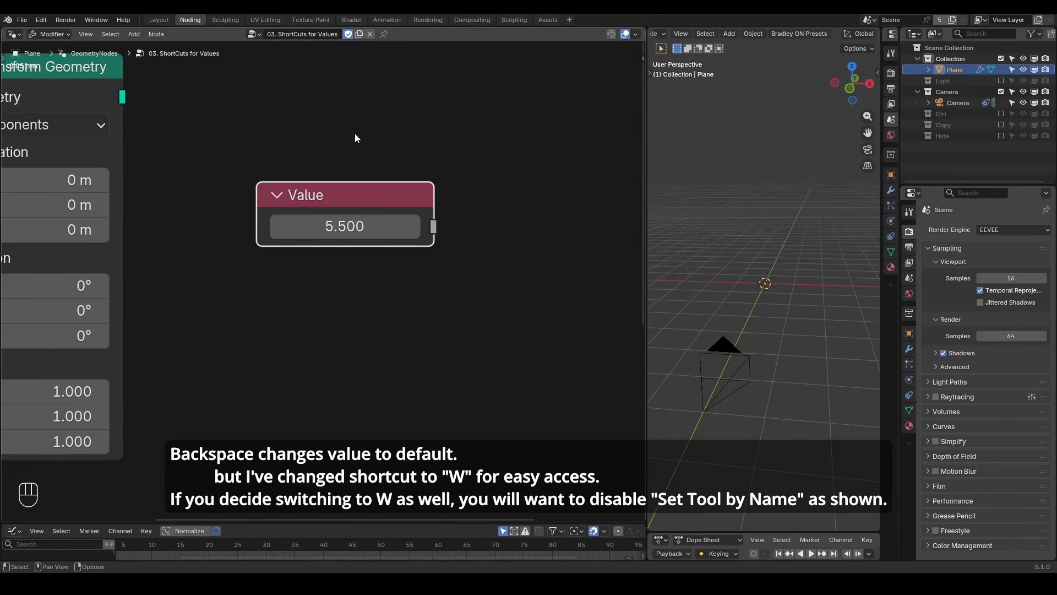
- Show the node editor's toolbar, choose Select Box from its selection tools, and hide the toolbar again
{"action": "key", "text": "t"}
{"action": "left_click", "coordinate": [87, 55]}
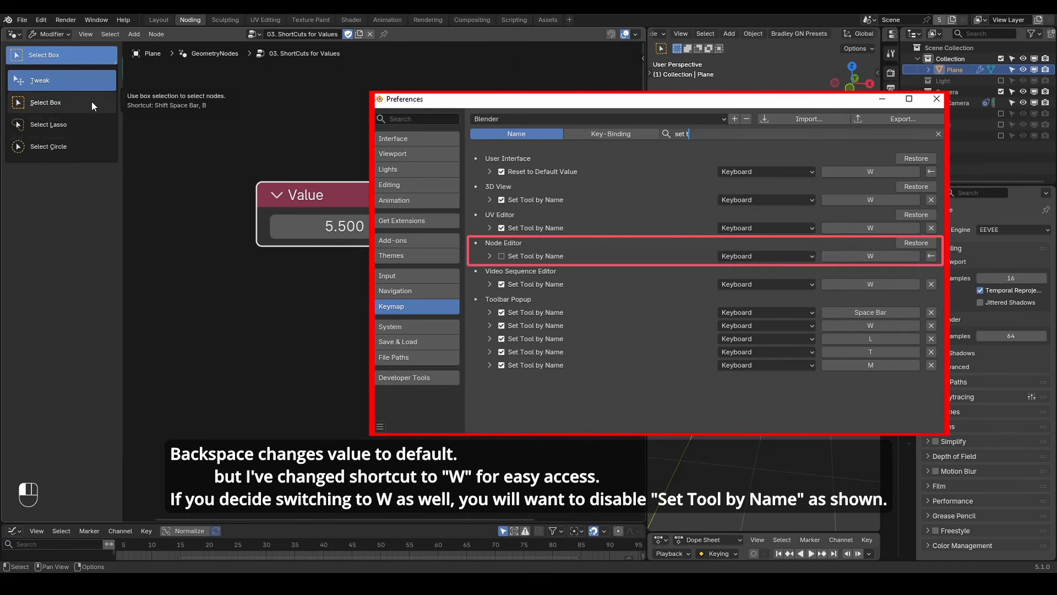
{"action": "left_click", "coordinate": [91, 102]}
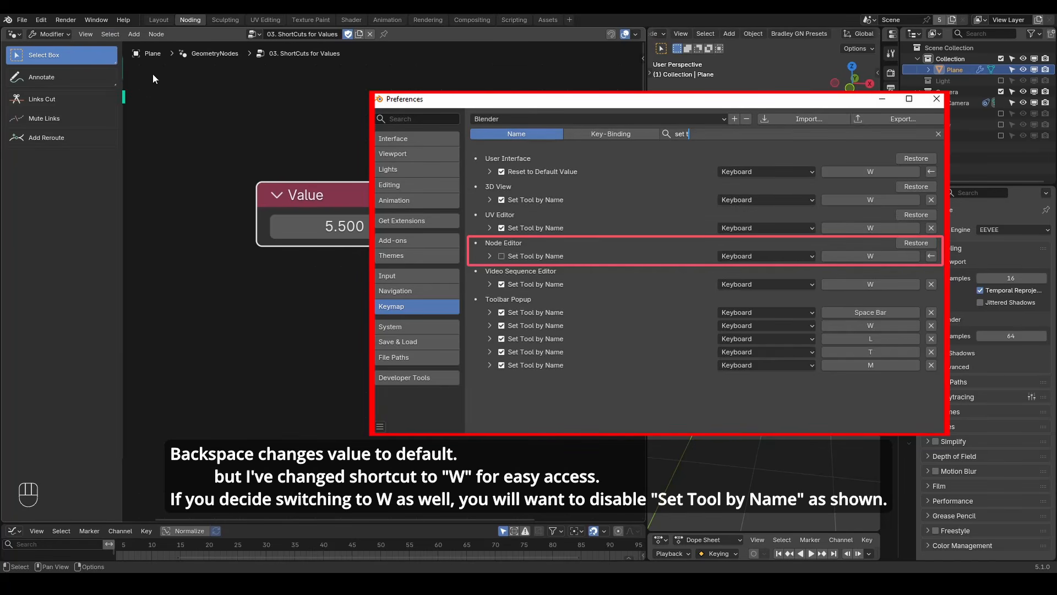
{"action": "key", "text": "t"}
{"action": "left_click", "coordinate": [41, 19]}
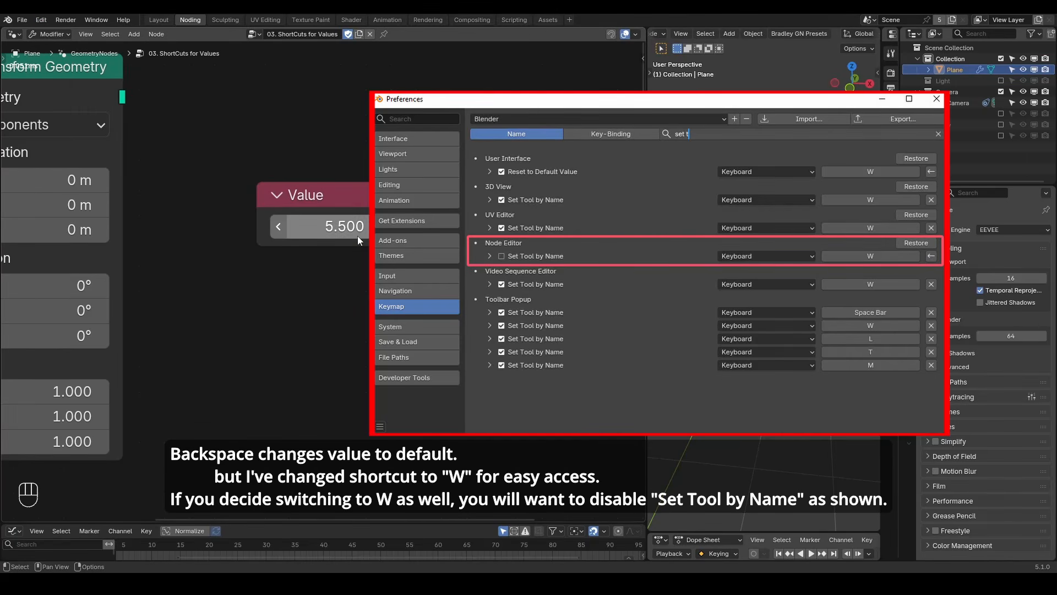
- Scrub the Value node's number upward and restore it to its default value
{"action": "left_click_drag", "start_coordinate": [353, 235], "coordinate": [401, 235]}
{"action": "key", "text": "w"}
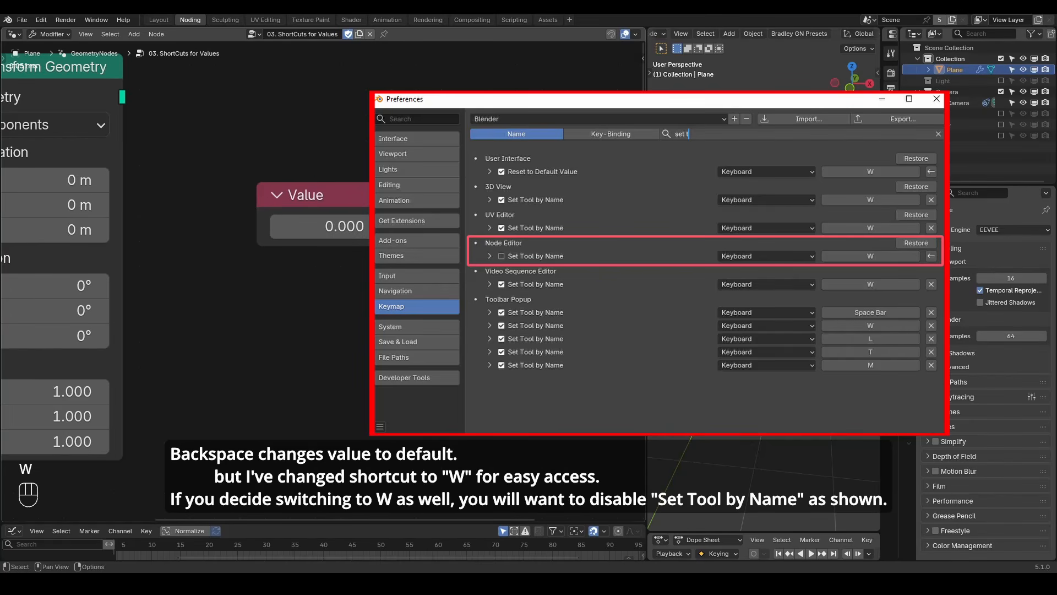
{"action": "key", "text": "ctrl+alt+shift+q"}
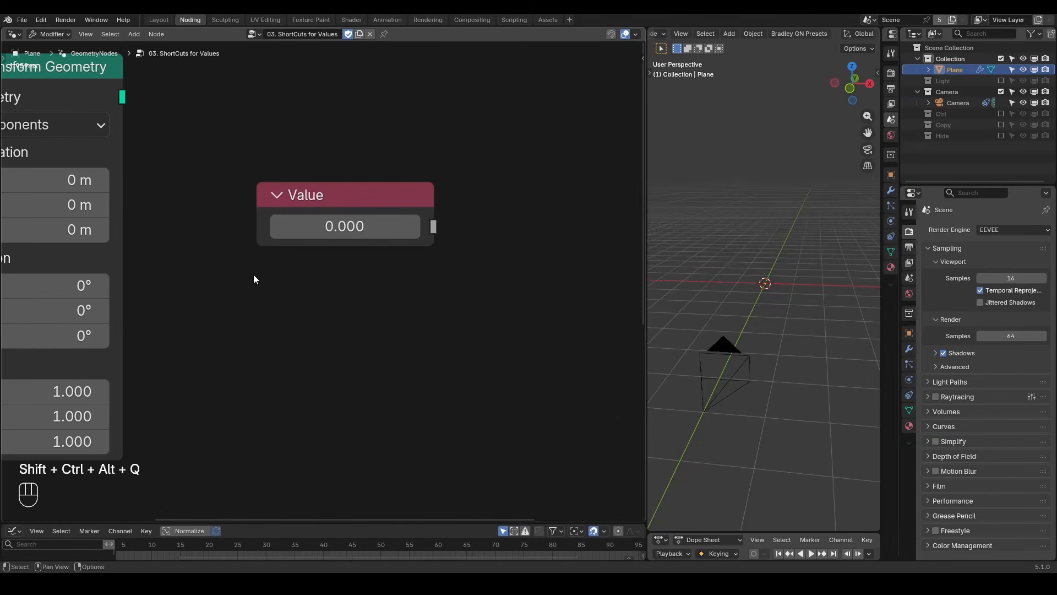
- Scrub the X, Y and Z Translation fields of the Transform Geometry node together to 21.4 m
{"action": "middle_click_drag", "start_coordinate": [234, 254], "coordinate": [434, 255]}
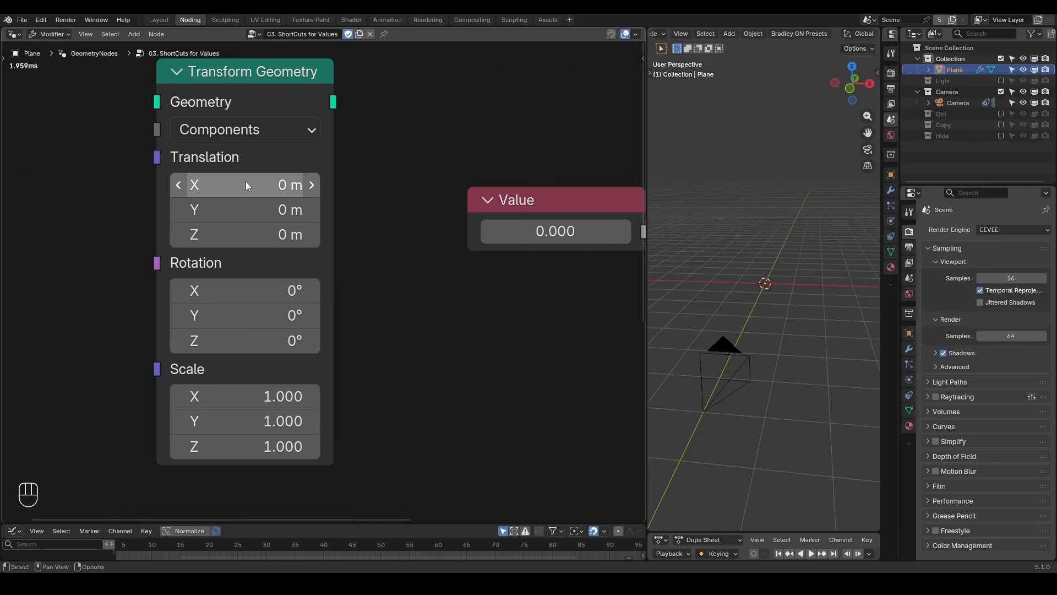
{"action": "left_click_drag", "start_coordinate": [246, 181], "coordinate": [246, 181]}
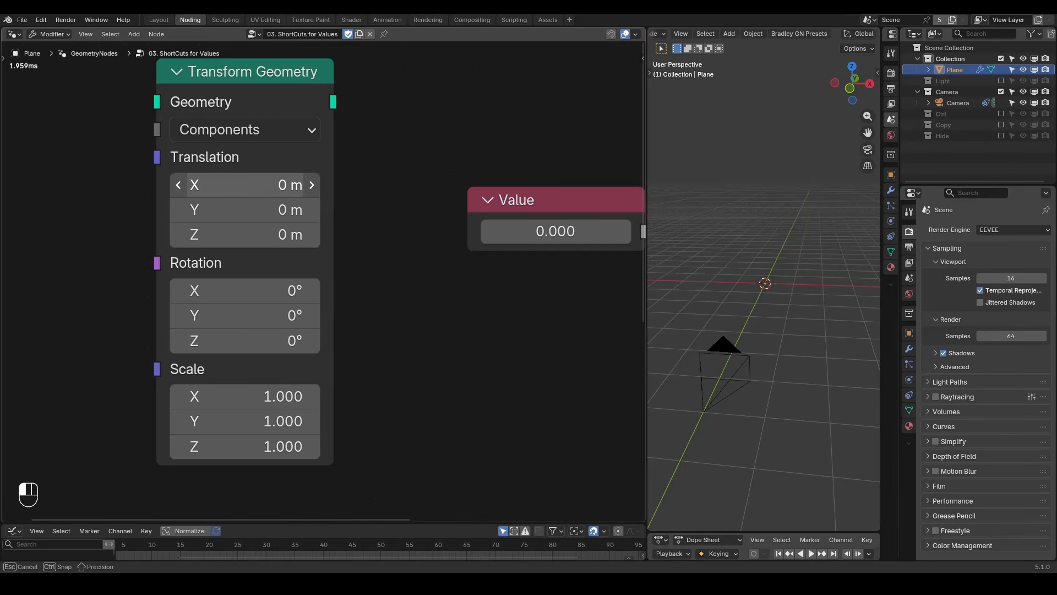
{"action": "left_click_drag", "start_coordinate": [246, 181], "coordinate": [294, 181]}
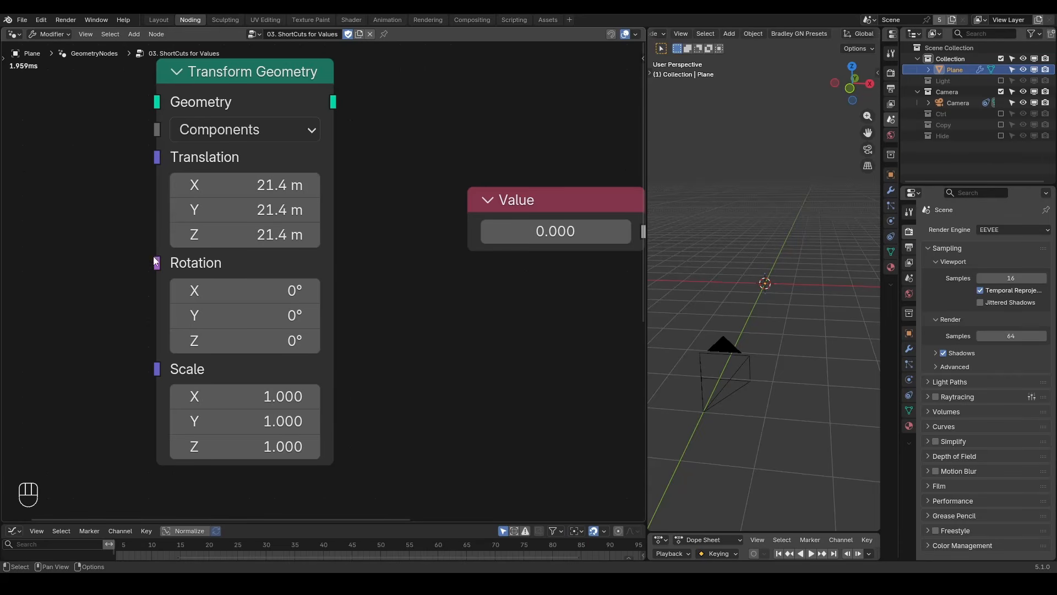
- Scrub all six components of both Vector inputs on the leftmost vector Add node together to 36.100
{"action": "middle_click_drag", "start_coordinate": [370, 334], "coordinate": [351, 226]}
{"action": "scroll", "coordinate": [351, 226], "scroll_direction": "down", "scroll_amount": 2}
{"action": "middle_click_drag", "start_coordinate": [344, 314], "coordinate": [382, 137]}
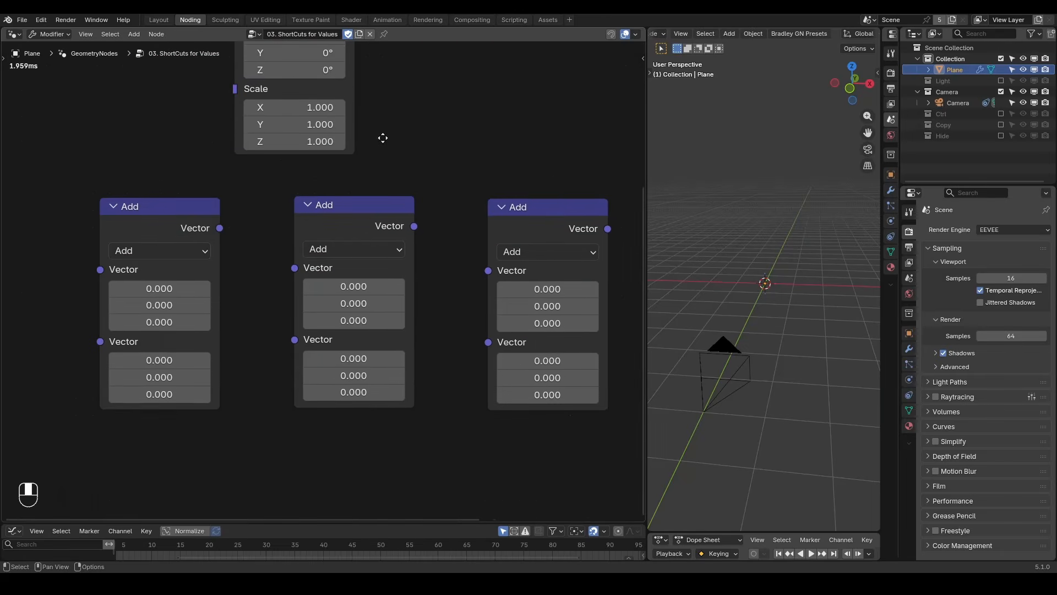
{"action": "left_click_drag", "start_coordinate": [157, 290], "coordinate": [259, 394]}
{"action": "middle_click_drag", "start_coordinate": [325, 163], "coordinate": [321, 336]}
{"action": "scroll", "coordinate": [309, 224], "scroll_direction": "down", "scroll_amount": 1}
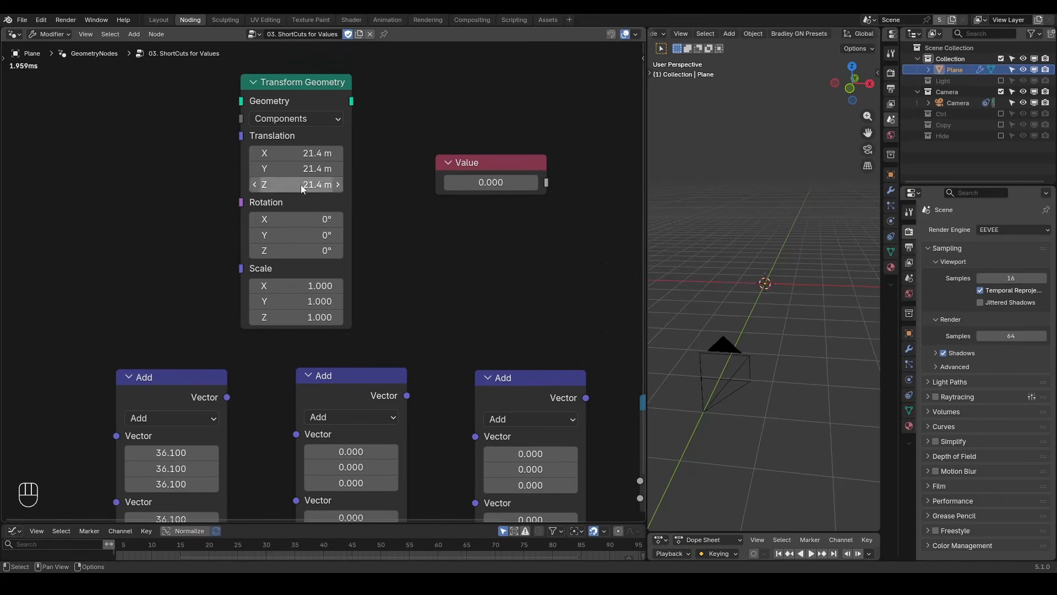
- Set the Transform Geometry node's X, Y and Z Translation to 15 m in a single multi-field edit
{"action": "double_click", "coordinate": [297, 153]}
{"action": "type", "text": "15"}
{"action": "key", "text": "Return"}
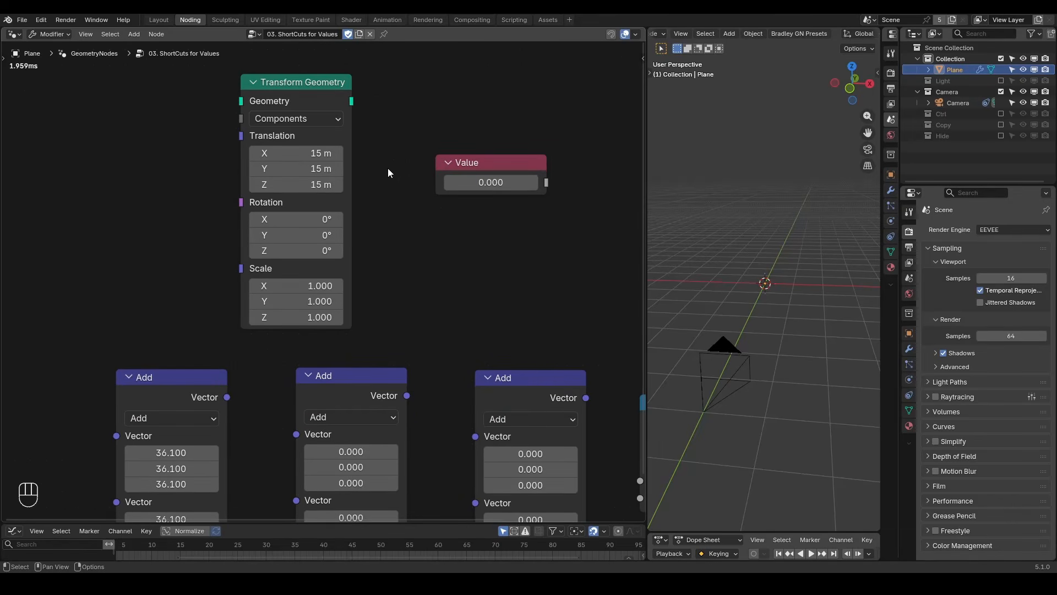
- Set the Transform Geometry node's Translation individually to X 1 m, Y 2 m and Z 3 m
{"action": "left_click", "coordinate": [309, 153]}
{"action": "type", "text": "1"}
{"action": "key", "text": "Return"}
{"action": "left_click", "coordinate": [322, 169]}
{"action": "type", "text": "2"}
{"action": "key", "text": "Tab"}
{"action": "type", "text": "3"}
{"action": "key", "text": "Return"}
- Offset the three differing Translation components together by scrubbing, and set all three to 5 m in one multi-field edit
{"action": "left_click_drag", "start_coordinate": [304, 154], "coordinate": [297, 185]}
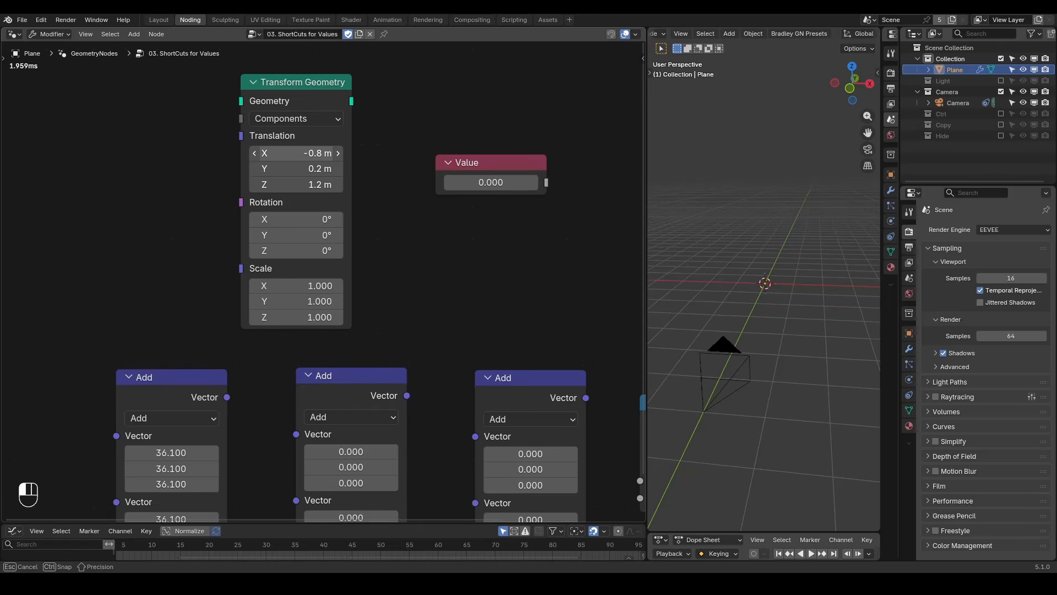
{"action": "left_click_drag", "start_coordinate": [304, 154], "coordinate": [304, 185]}
{"action": "type", "text": "5"}
{"action": "key", "text": "Return"}
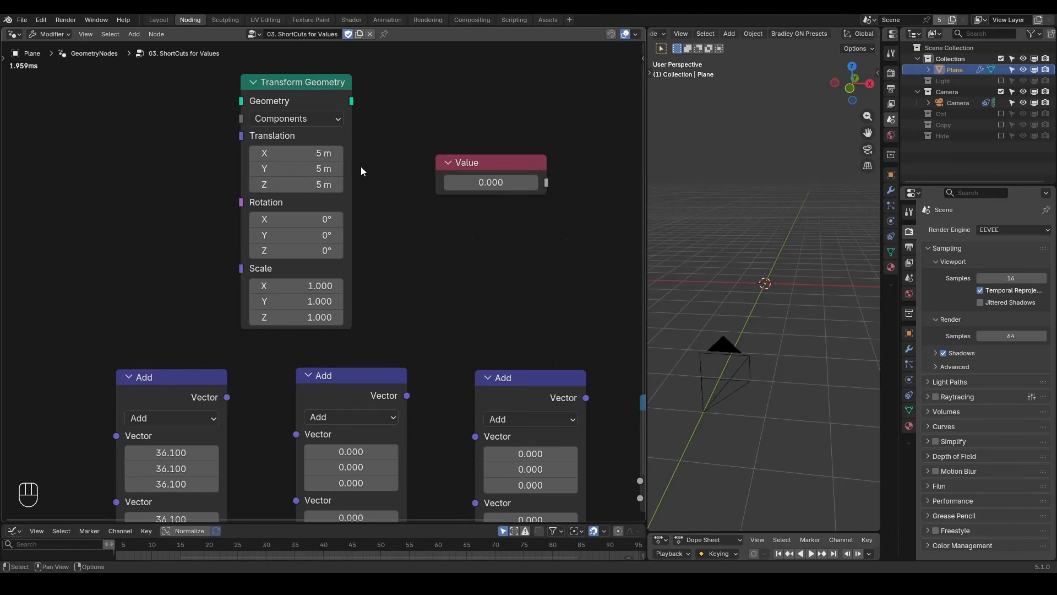
{"action": "key", "text": "shift+ctrl+alt+q"}
- Duplicate the Value node and place the copy to the right of the original
{"action": "middle_click_drag", "start_coordinate": [495, 254], "coordinate": [329, 278]}
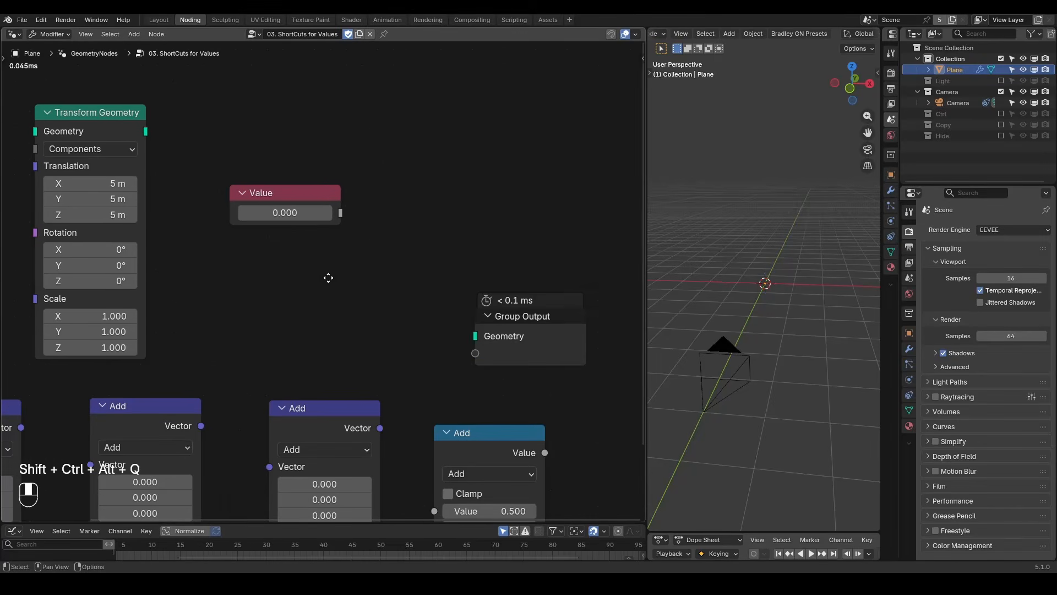
{"action": "left_click", "coordinate": [284, 194]}
{"action": "key", "text": "shift+d"}
{"action": "left_click", "coordinate": [461, 193]}
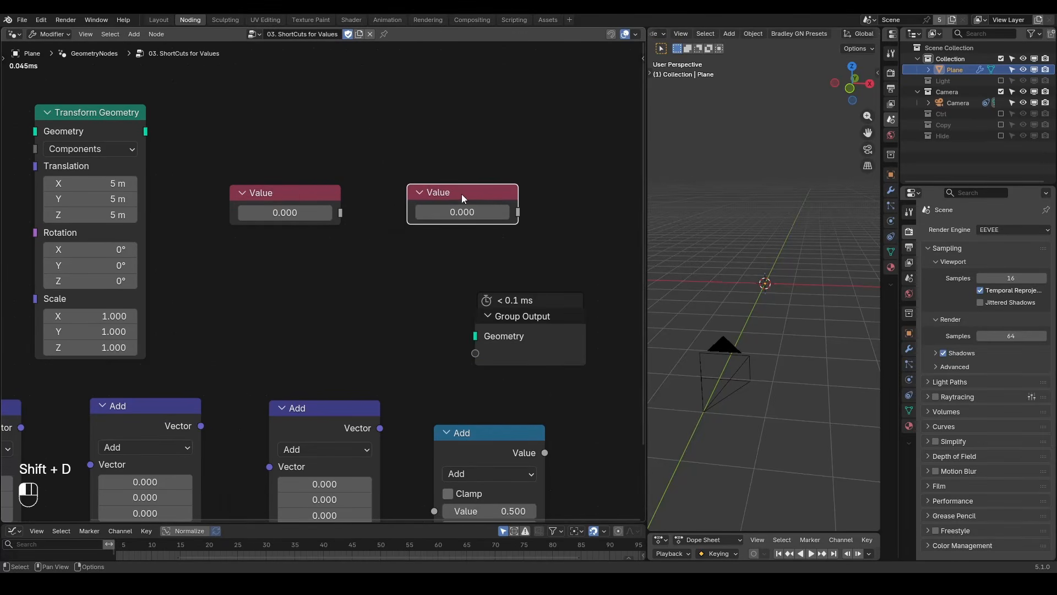
- Scrub the original Value node's number to 29.600 and copy it into the duplicate Value node
{"action": "left_click_drag", "start_coordinate": [282, 212], "coordinate": [319, 212]}
{"action": "left_click", "coordinate": [289, 234]}
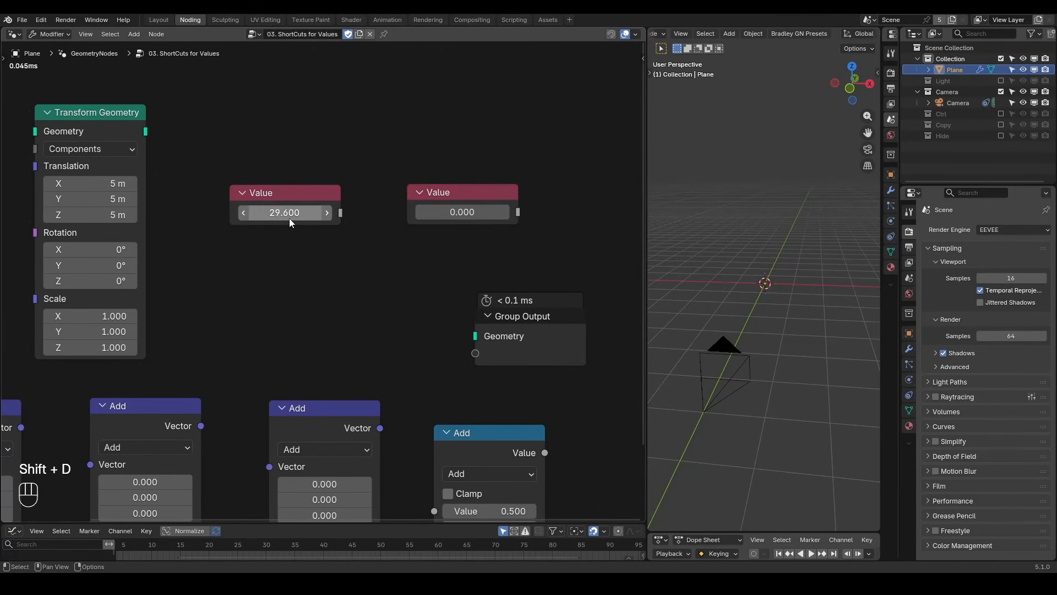
{"action": "key", "text": "ctrl+c"}
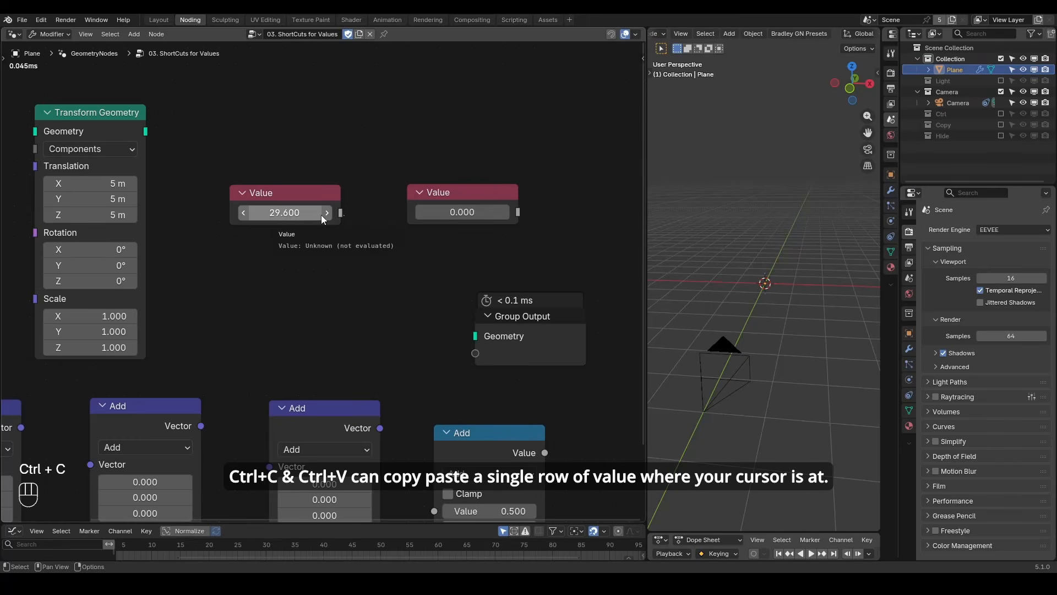
{"action": "key", "text": "ctrl+v"}
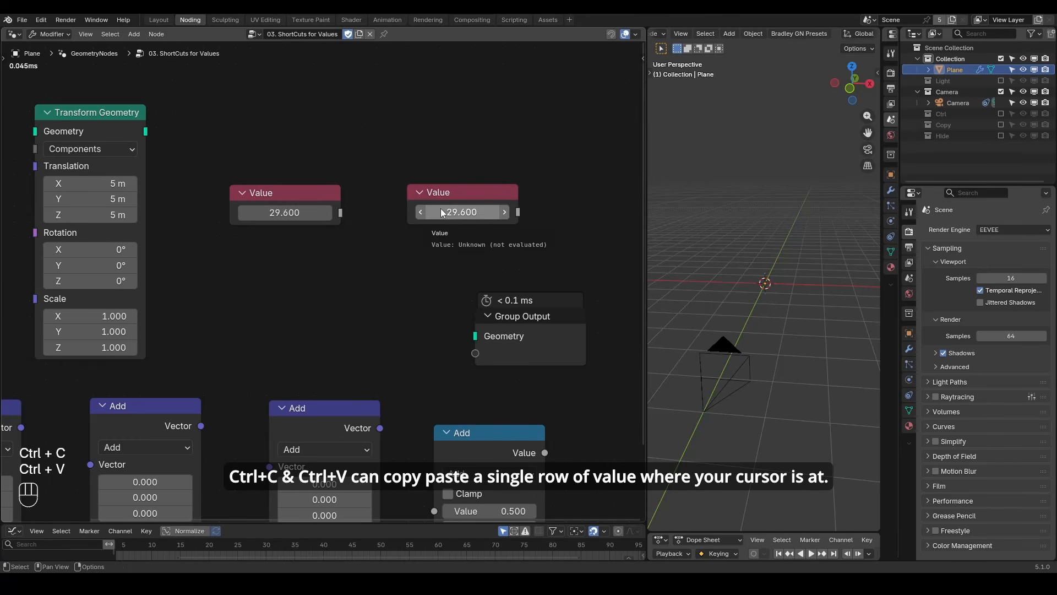
- Scrub the Transform Geometry node's Scale X to 46.300 and copy that value into the duplicate Value node
{"action": "middle_click_drag", "start_coordinate": [334, 335], "coordinate": [369, 278]}
{"action": "left_click_drag", "start_coordinate": [127, 265], "coordinate": [182, 265]}
{"action": "key", "text": "ctrl+c"}
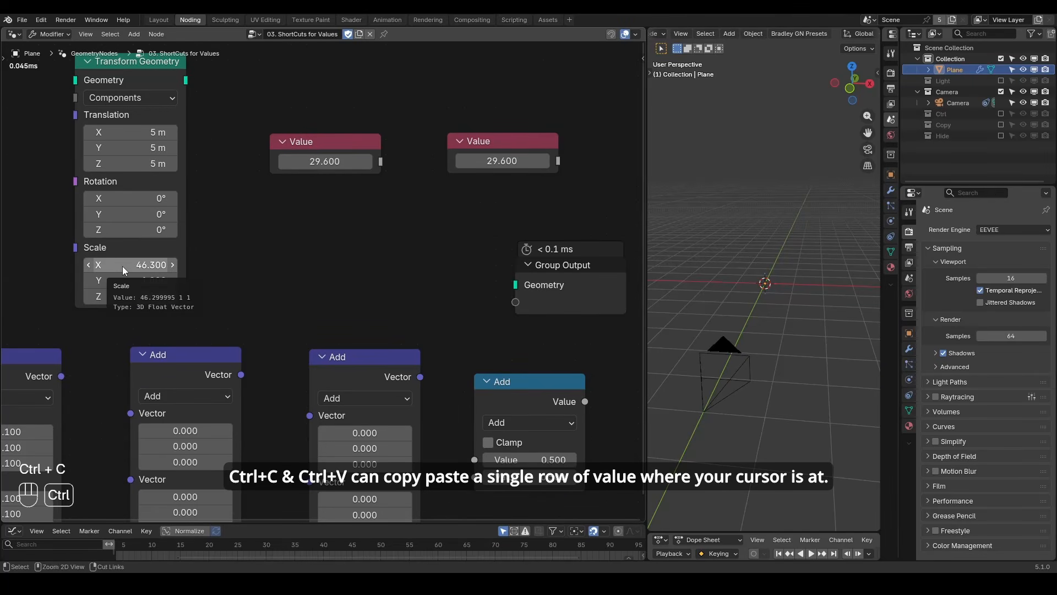
{"action": "key", "text": "ctrl+v"}
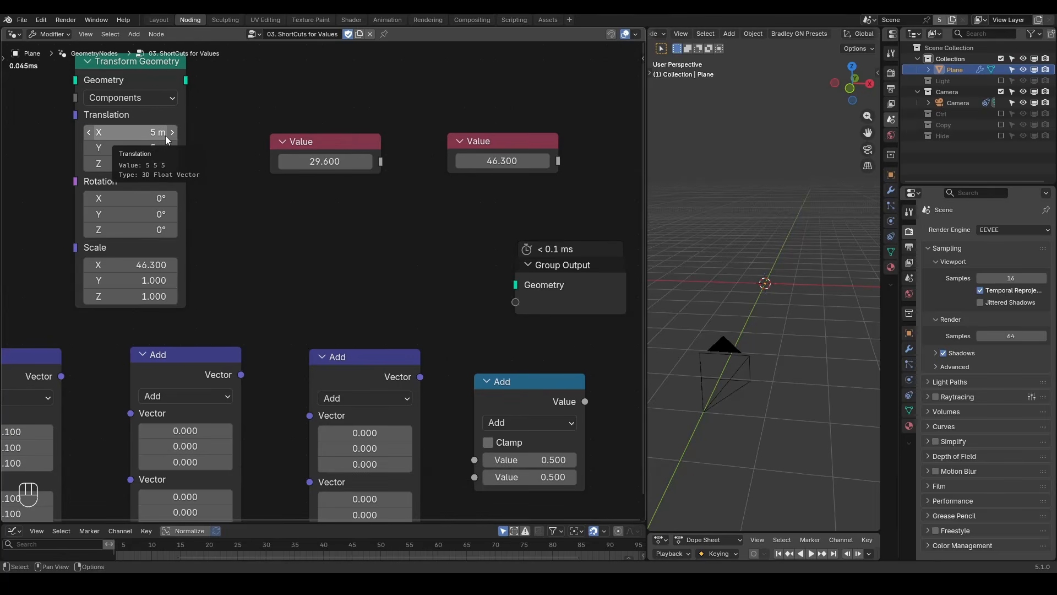
- Copy Translation X into the original Value node, first with its metre unit and again as the bare number 5
{"action": "key", "text": "ctrl+c"}
{"action": "key", "text": "ctrl+v"}
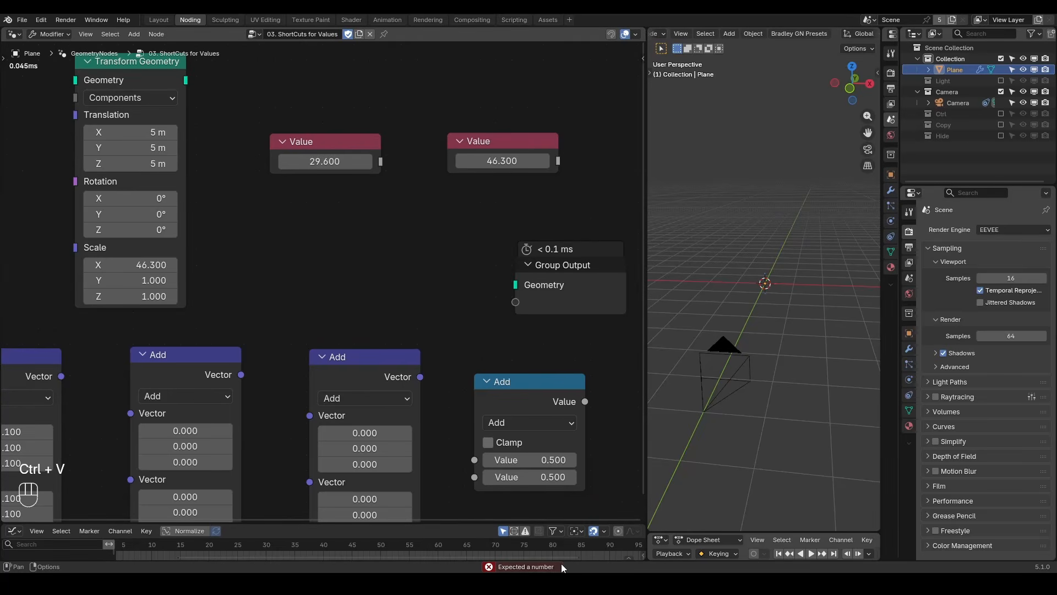
{"action": "left_click", "coordinate": [110, 133]}
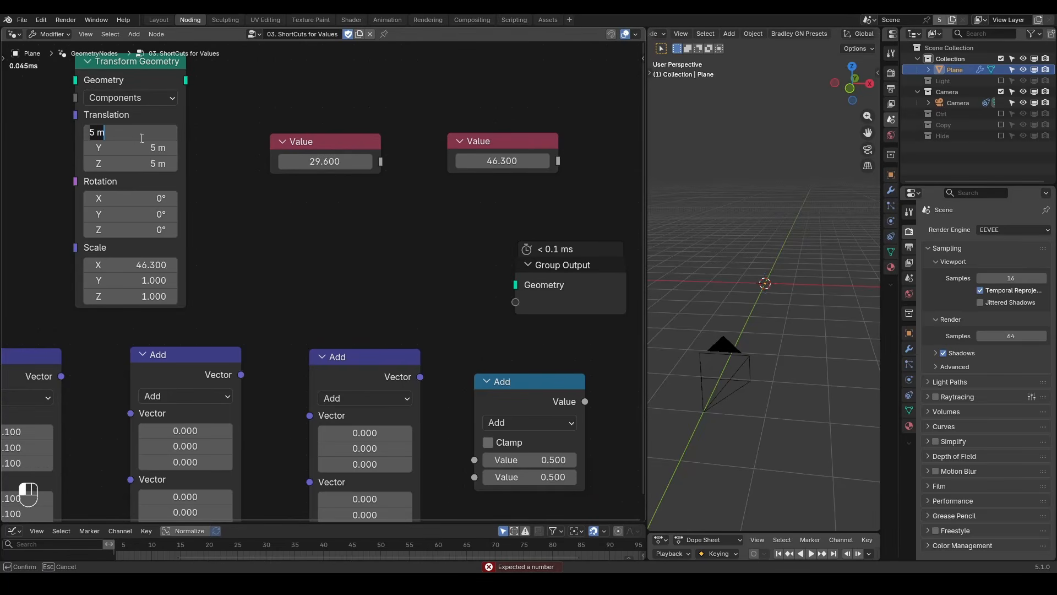
{"action": "key", "text": "Home"}
{"action": "key", "text": "Return"}
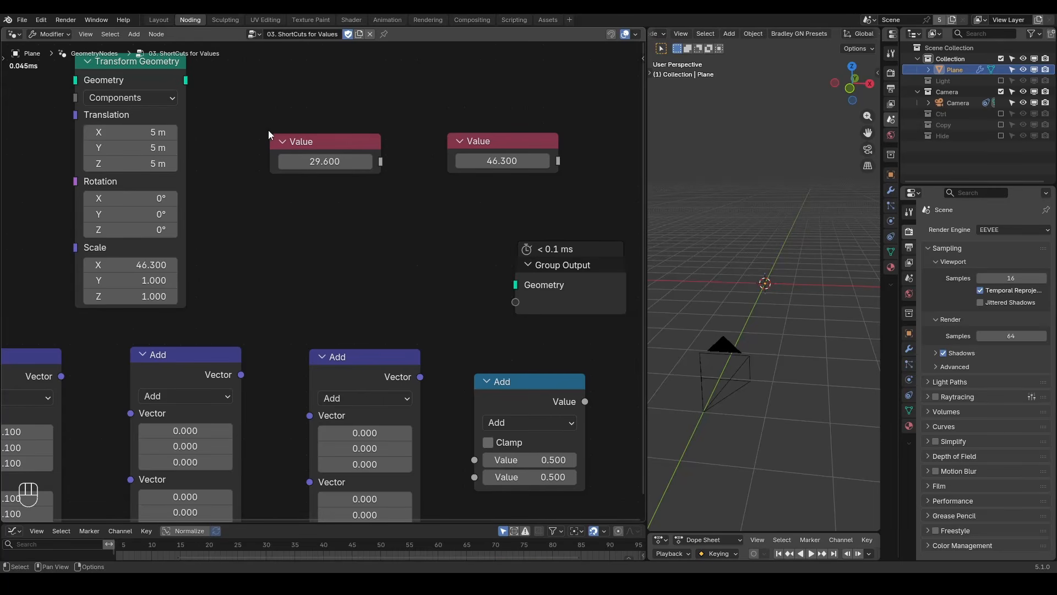
{"action": "key", "text": "ctrl+v"}
- Copy all three Scale components of Transform Geometry into the first Vector input of the middle vector Add node
{"action": "middle_click_drag", "start_coordinate": [329, 245], "coordinate": [389, 163]}
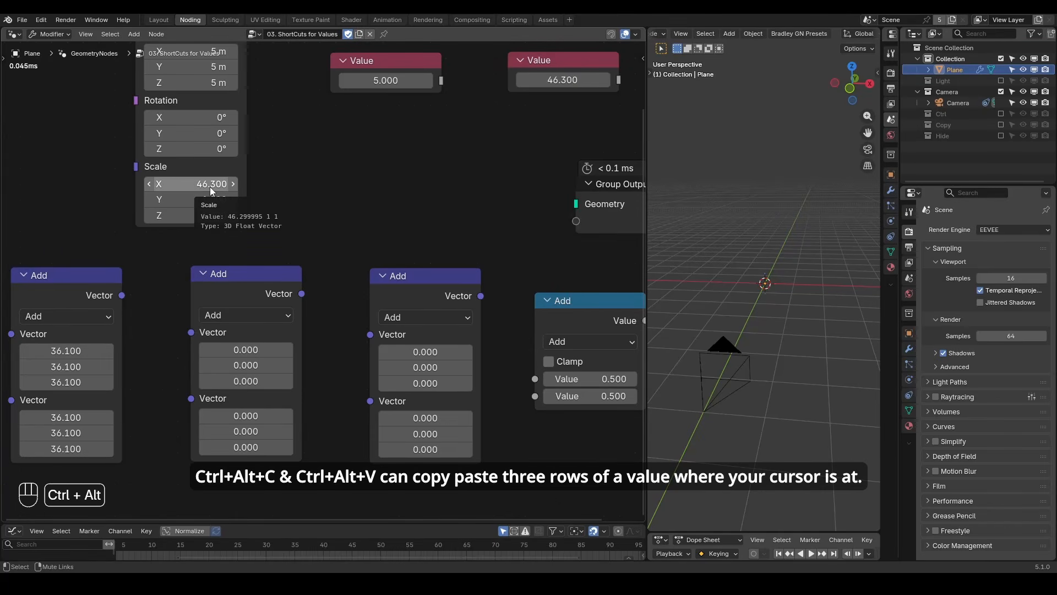
{"action": "key", "text": "ctrl+alt+c"}
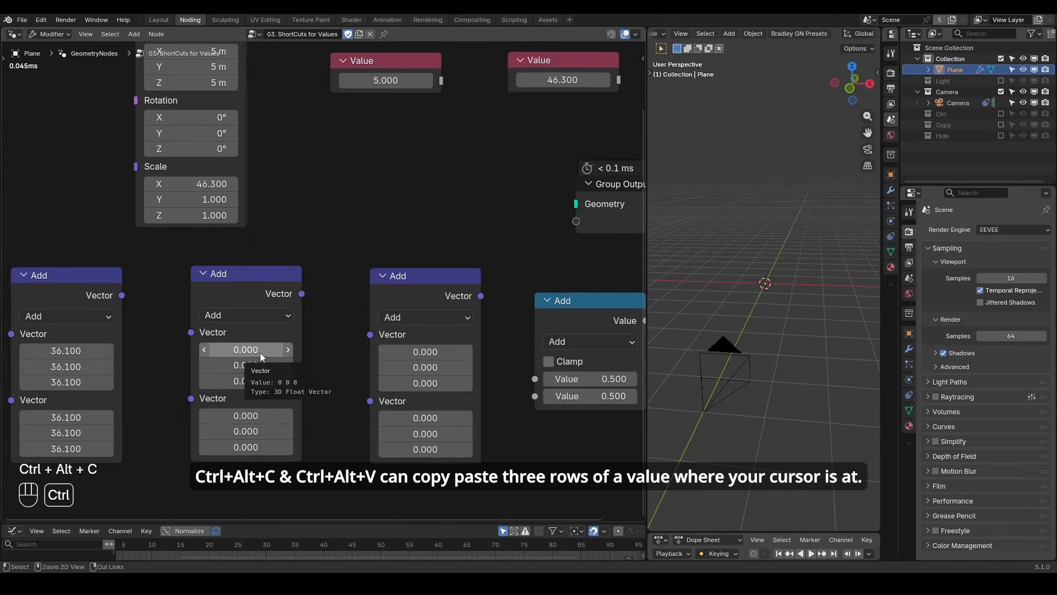
{"action": "key", "text": "ctrl+alt+v"}
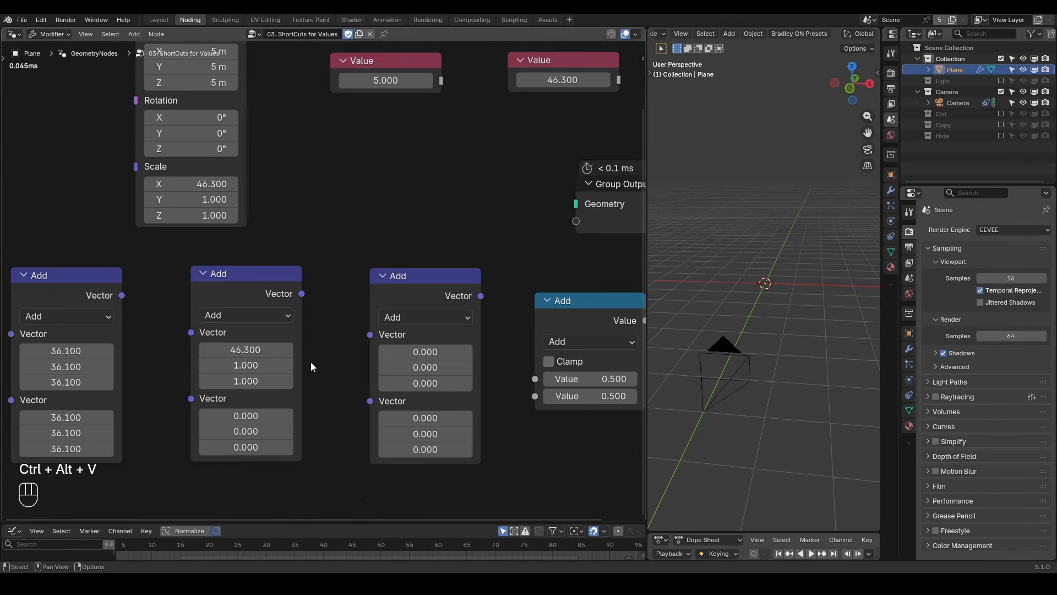
{"action": "key", "text": "shift+ctrl+alt+q"}
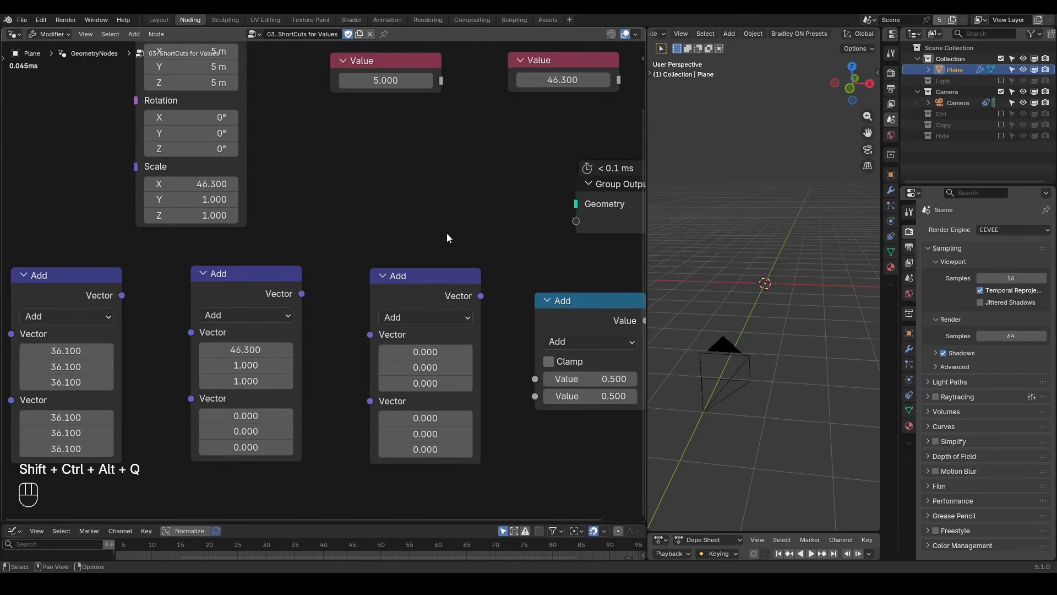
- Select the three vector Add nodes and set all components of their first Vector input to 15 simultaneously
{"action": "middle_click_drag", "start_coordinate": [447, 238], "coordinate": [511, 160]}
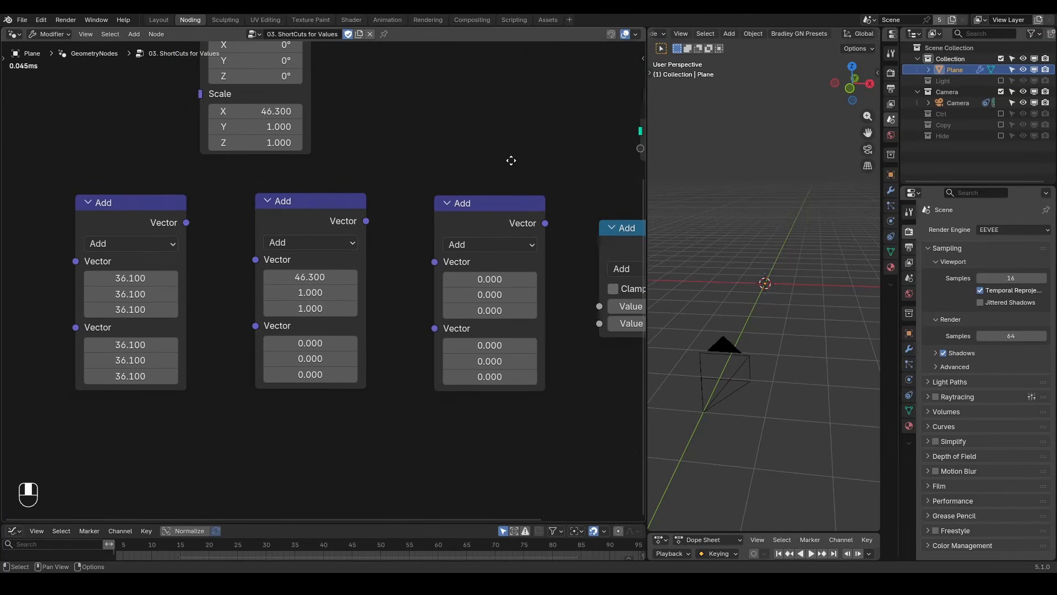
{"action": "left_click_drag", "start_coordinate": [561, 166], "coordinate": [60, 364]}
{"action": "key", "text": "alt"}
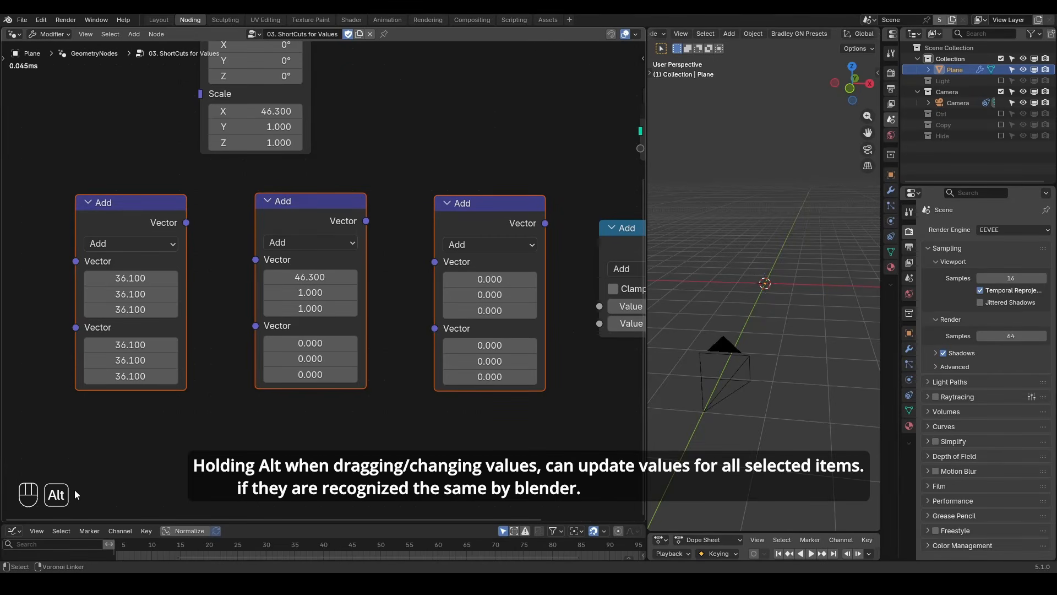
{"action": "mouse_move", "coordinate": [130, 278]}
{"action": "left_mouse_down", "text": "alt"}
{"action": "mouse_move", "coordinate": [235, 278]}
{"action": "mouse_move", "coordinate": [79, 278]}
{"action": "mouse_move", "coordinate": [145, 278]}
{"action": "mouse_move", "coordinate": [136, 281]}
{"action": "left_mouse_up", "text": "alt"}
{"action": "left_click", "coordinate": [135, 281], "text": "alt"}
{"action": "type", "text": "15"}
{"action": "key", "text": "alt+Return"}
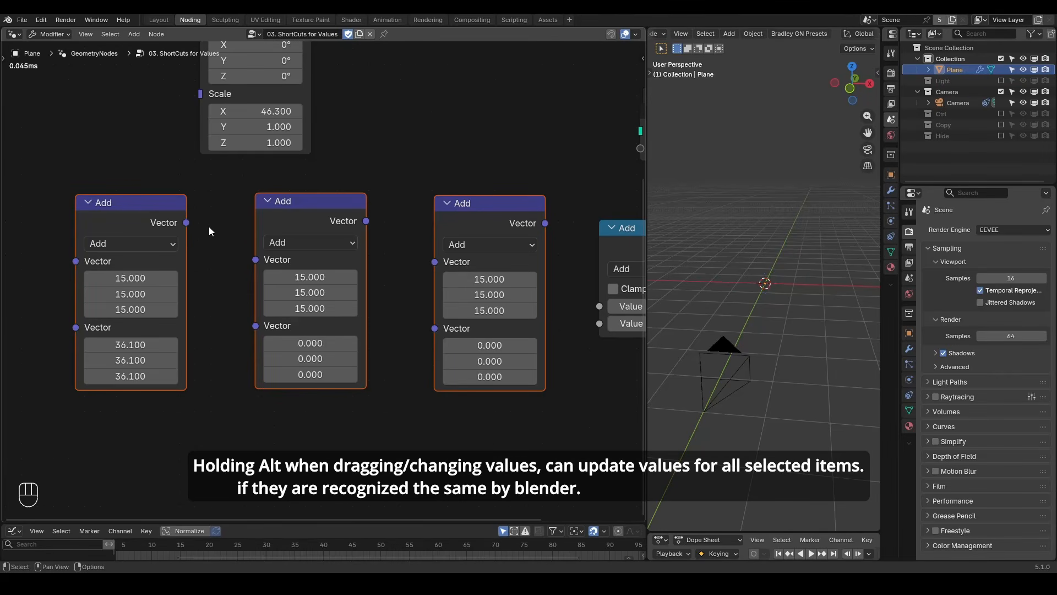
- Switch the operation of all three selected vector nodes together to Subtract and finally to Multiply
{"action": "left_click", "coordinate": [137, 242], "text": "alt"}
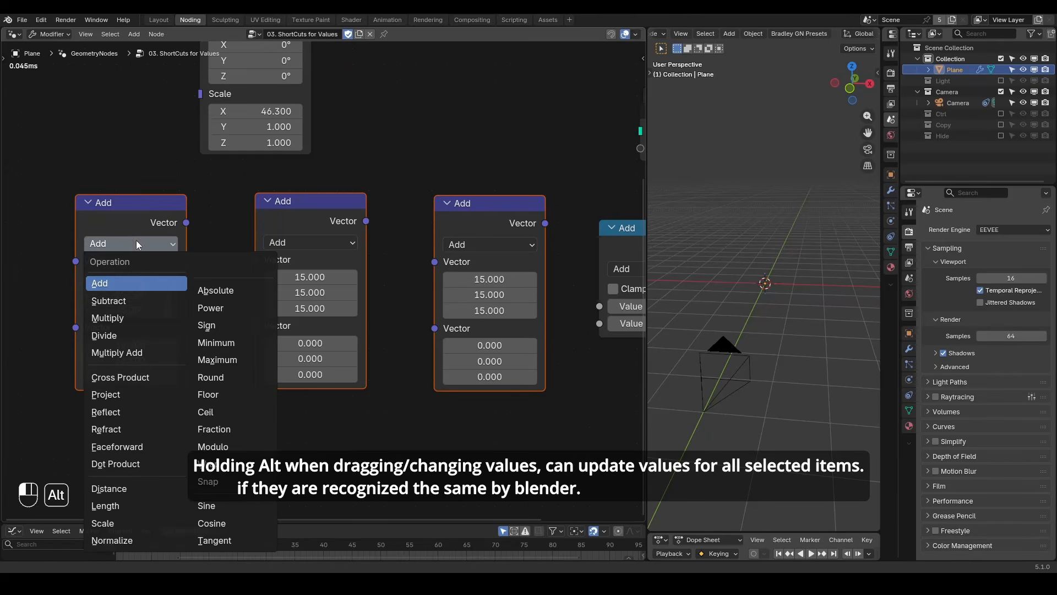
{"action": "left_click", "coordinate": [144, 301], "text": "alt"}
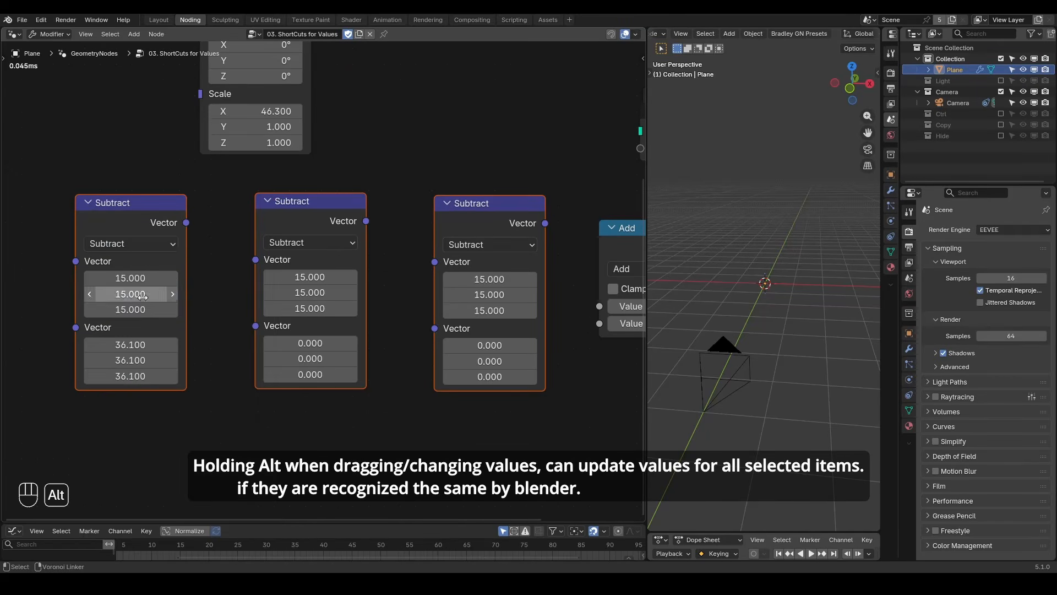
{"action": "left_click", "coordinate": [155, 253], "text": "alt"}
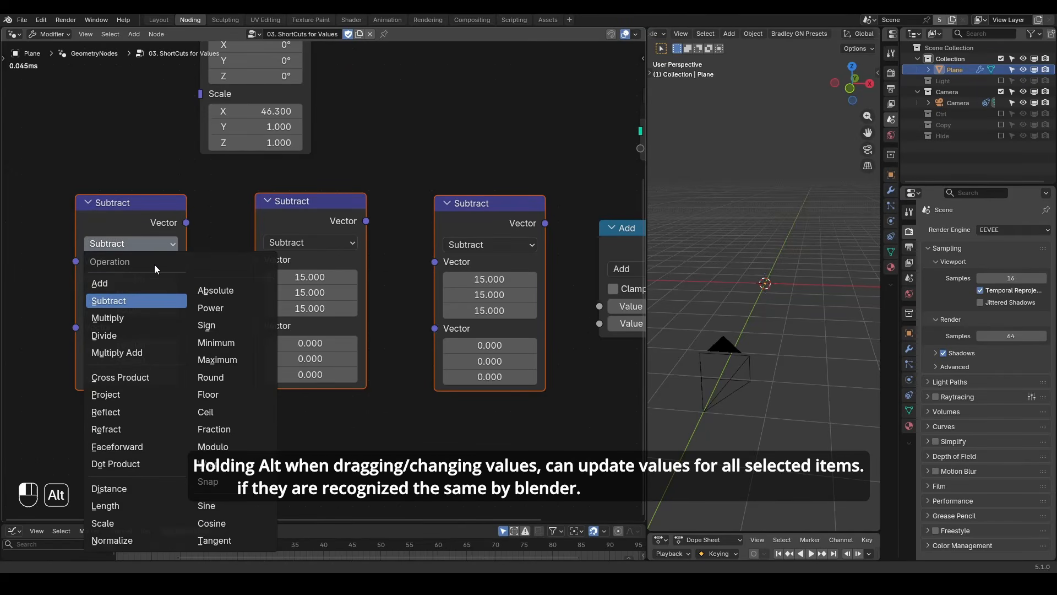
{"action": "left_click", "coordinate": [160, 320], "text": "alt"}
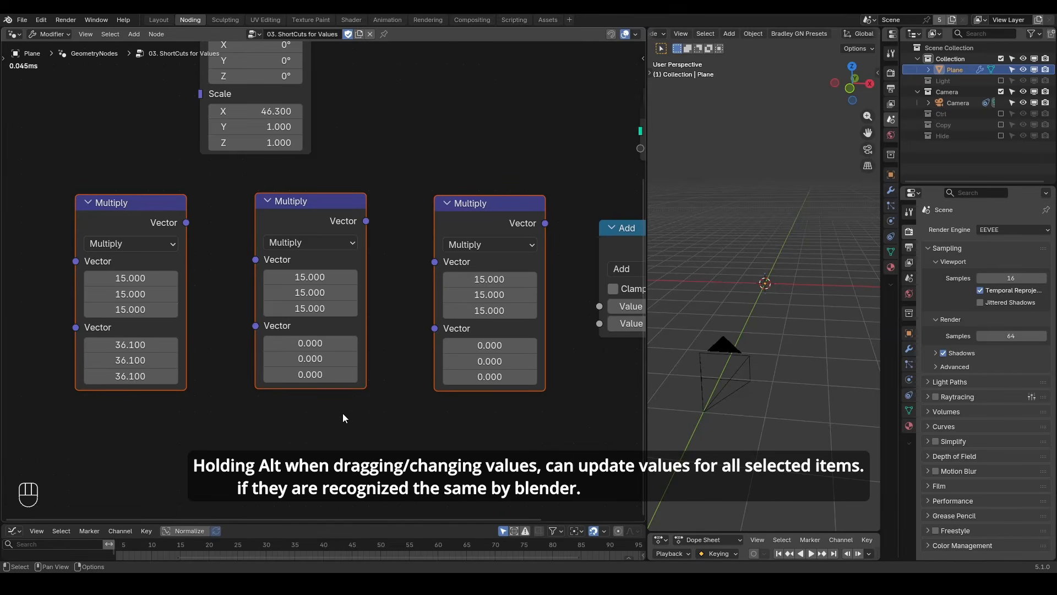
- With the Math Add node also selected, switch the two rightmost Multiply nodes to Subtract and back to Multiply, and view the Math node's operation list
{"action": "scroll", "coordinate": [319, 416], "scroll_direction": "down", "scroll_amount": 3}
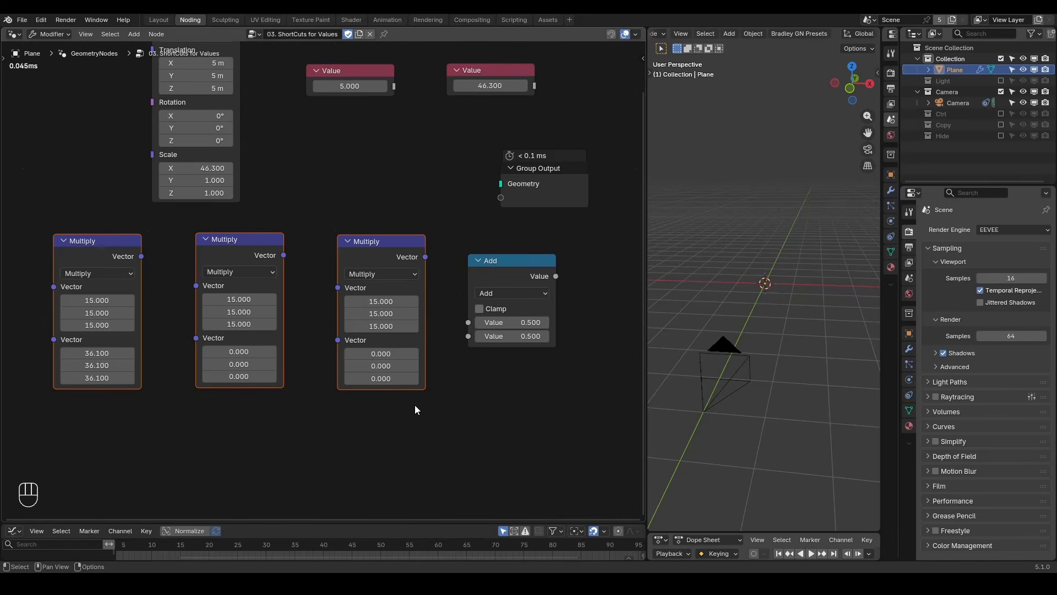
{"action": "left_click_drag", "start_coordinate": [537, 236], "coordinate": [220, 331]}
{"action": "left_click", "coordinate": [245, 271], "text": "alt"}
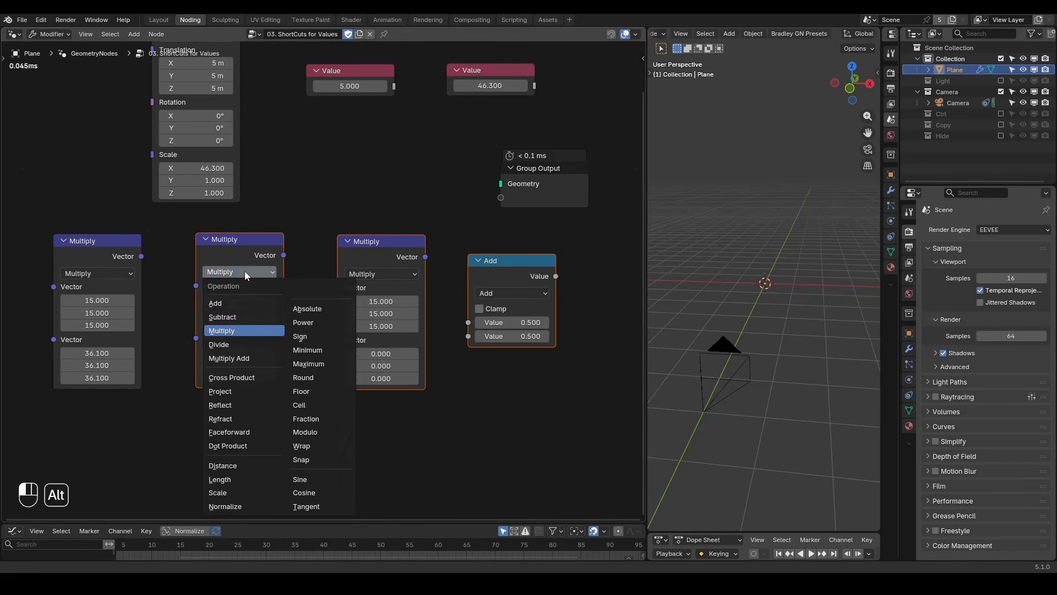
{"action": "left_click", "coordinate": [250, 316], "text": "alt"}
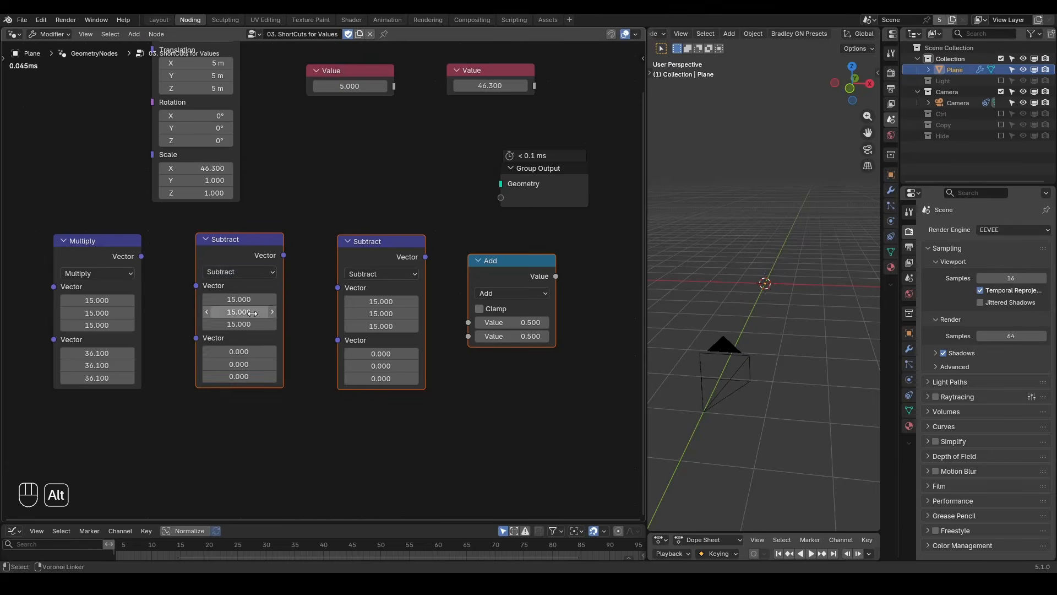
{"action": "left_click", "coordinate": [252, 273], "text": "alt"}
{"action": "left_click", "coordinate": [256, 331], "text": "alt"}
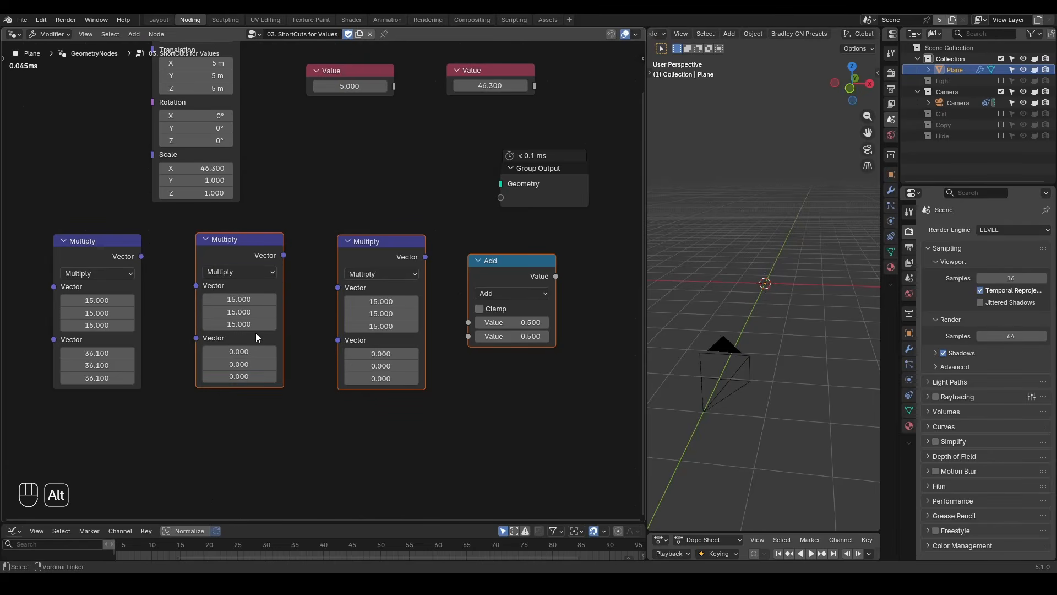
{"action": "left_click", "coordinate": [492, 238]}
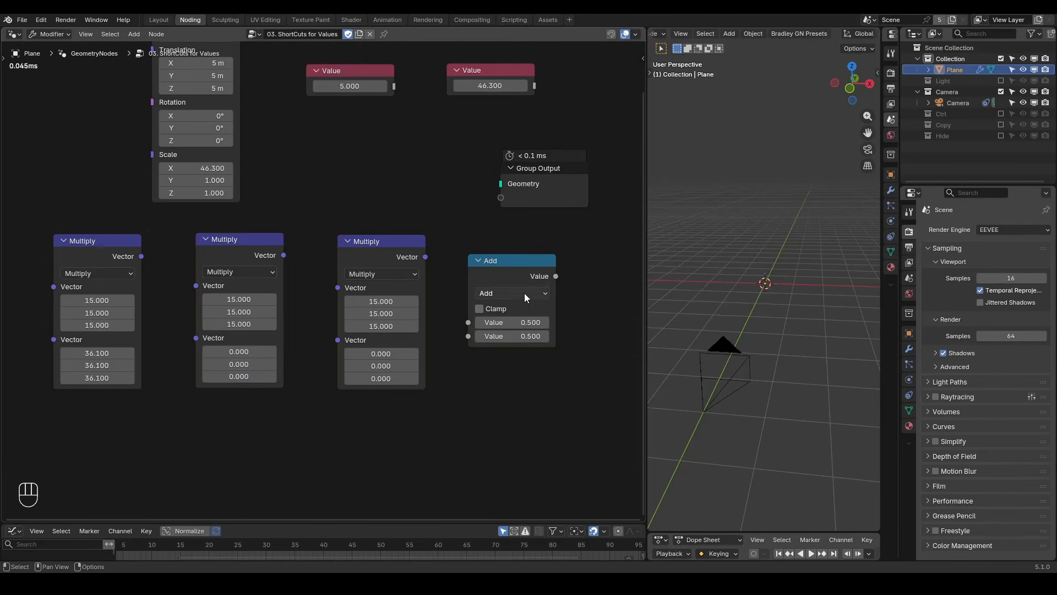
{"action": "left_click", "coordinate": [524, 293]}
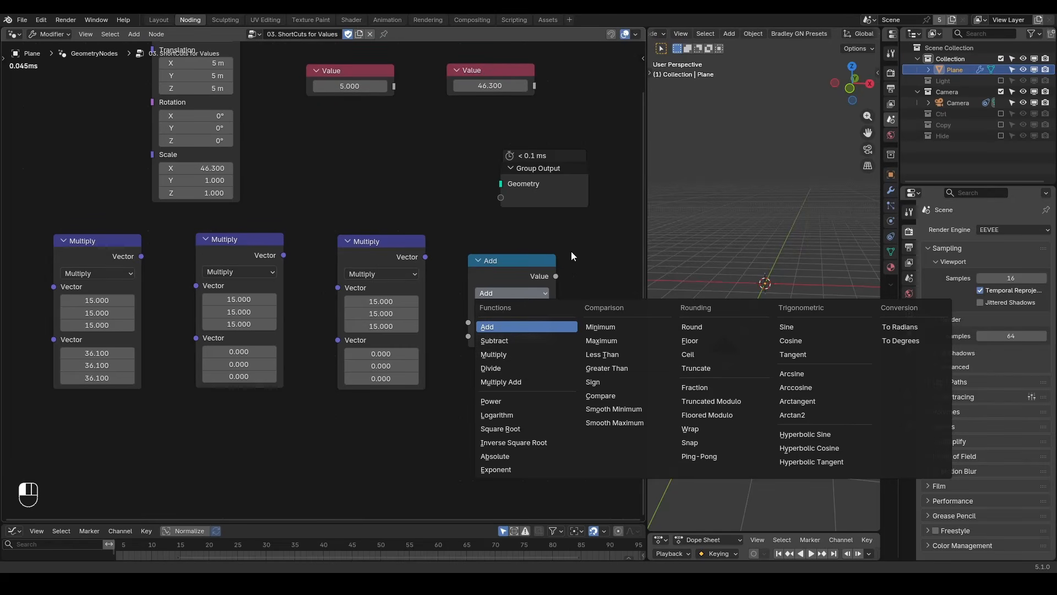
- Select the two rightmost Multiply nodes with the Math Add node and scrub their second Vector input's components to 38.300 together
{"action": "left_click_drag", "start_coordinate": [544, 231], "coordinate": [222, 407]}
{"action": "left_click_drag", "start_coordinate": [239, 351], "coordinate": [450, 352], "text": "alt"}
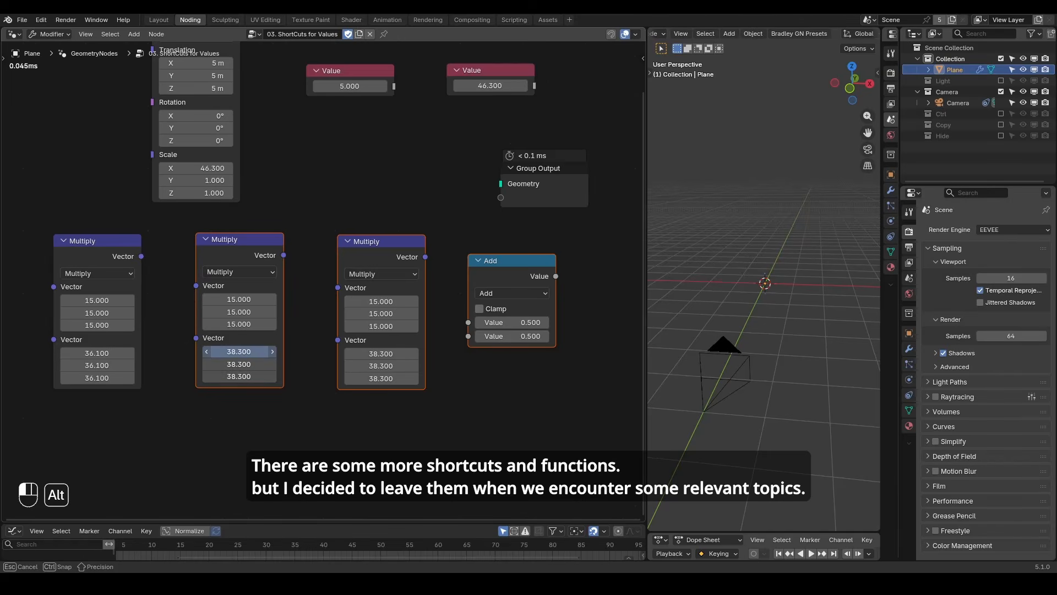
{"action": "left_click", "coordinate": [283, 409]}
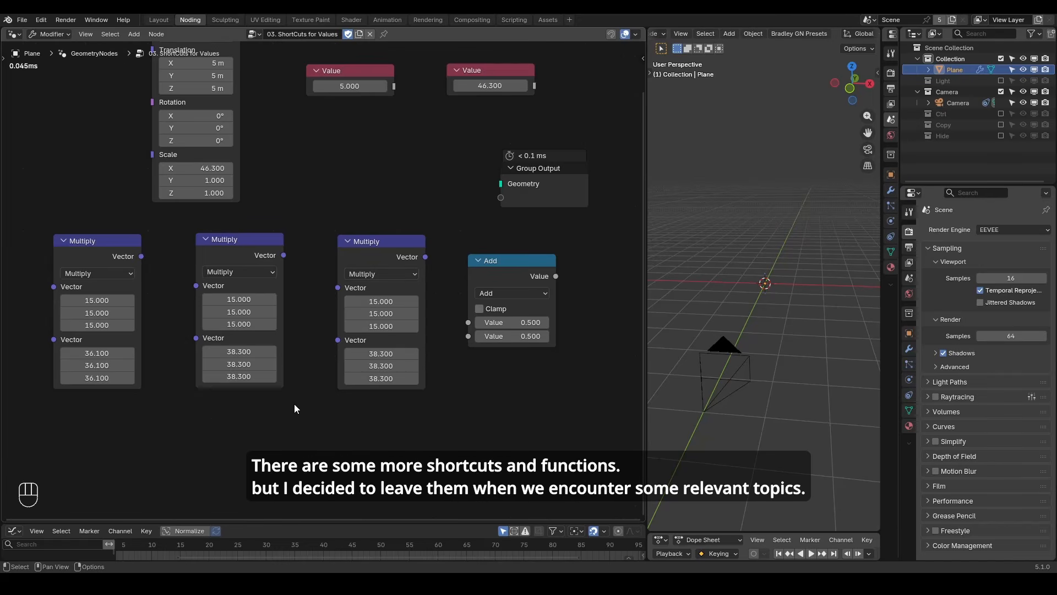
{"action": "scroll", "coordinate": [294, 408], "scroll_direction": "down", "scroll_amount": 3}
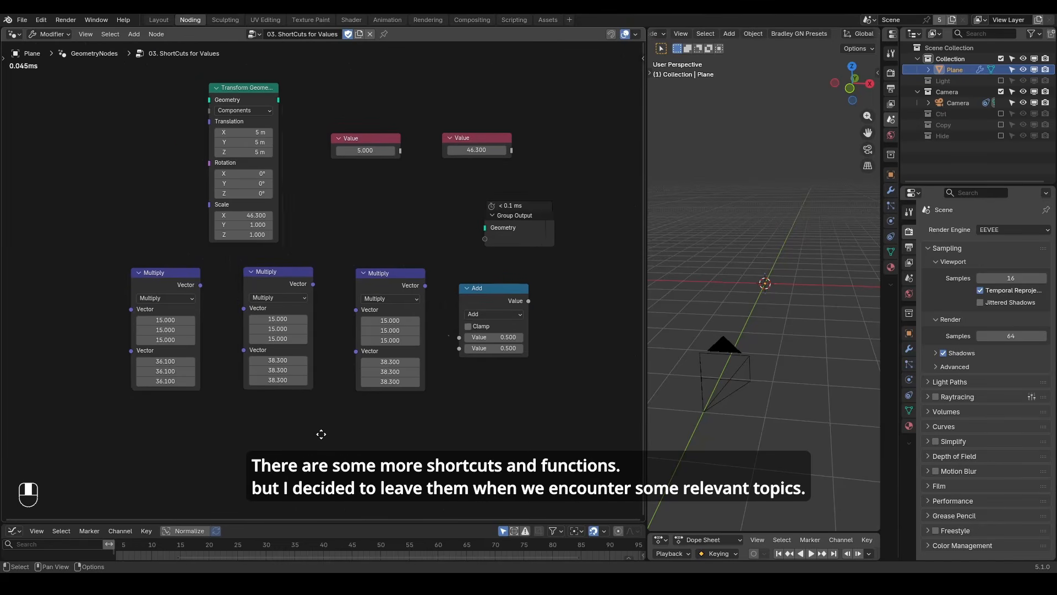
{"action": "middle_click_drag", "start_coordinate": [321, 434], "coordinate": [328, 442]}
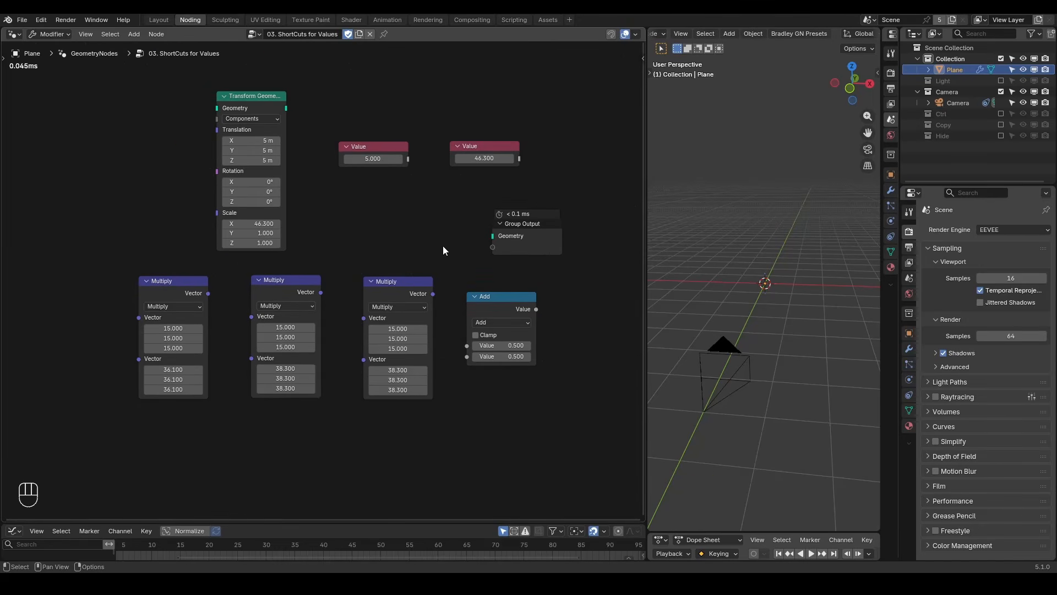